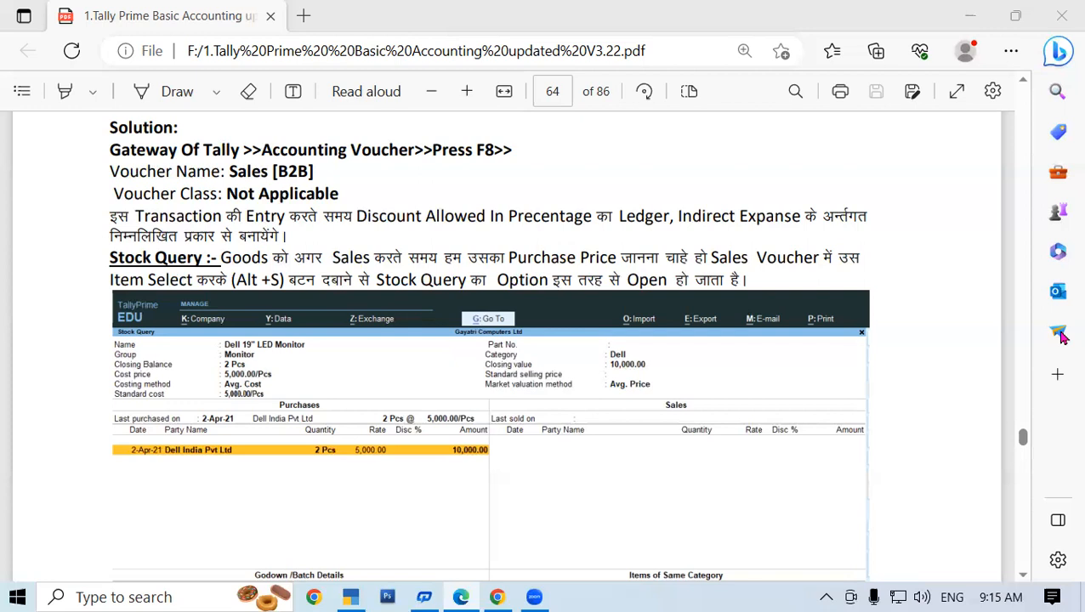
Switch to TallyPrime and browse the drives in the company selection to the D:\ drive.
left_click(364, 595)
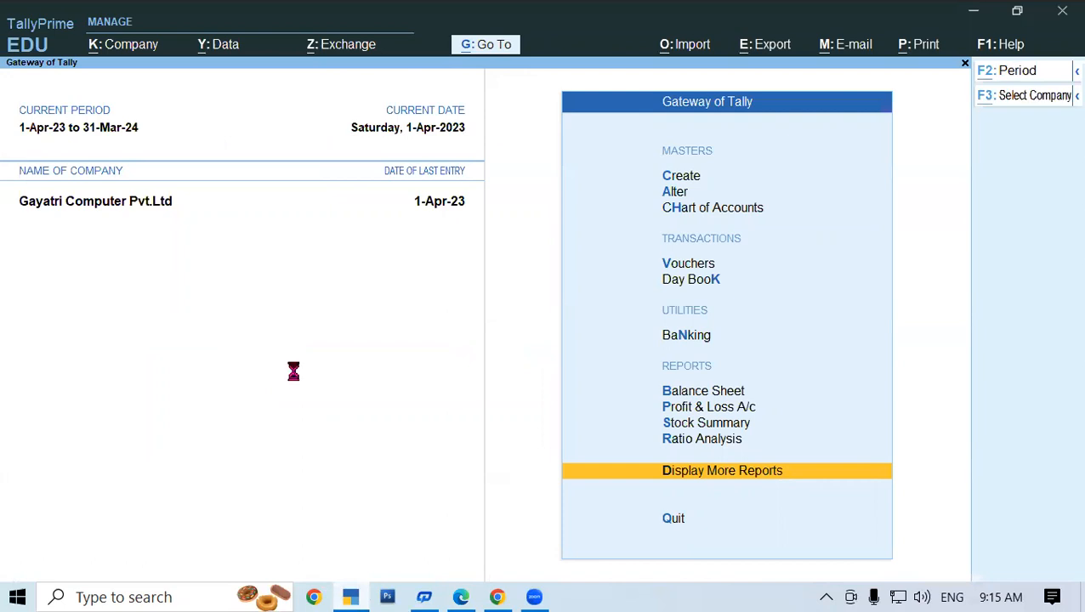
key("F3")
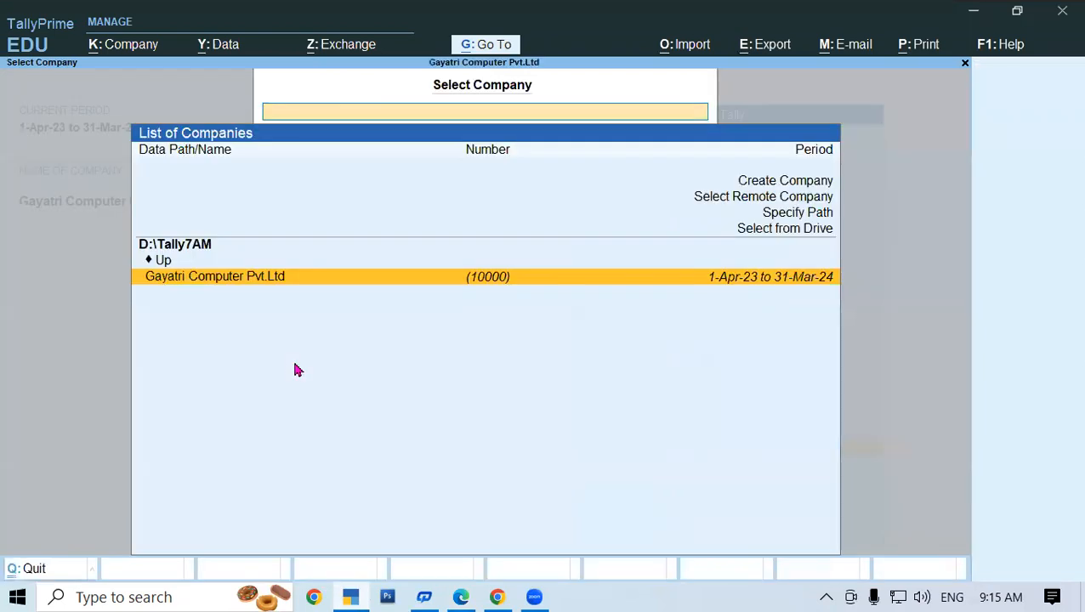
key("Up")
key("Up")
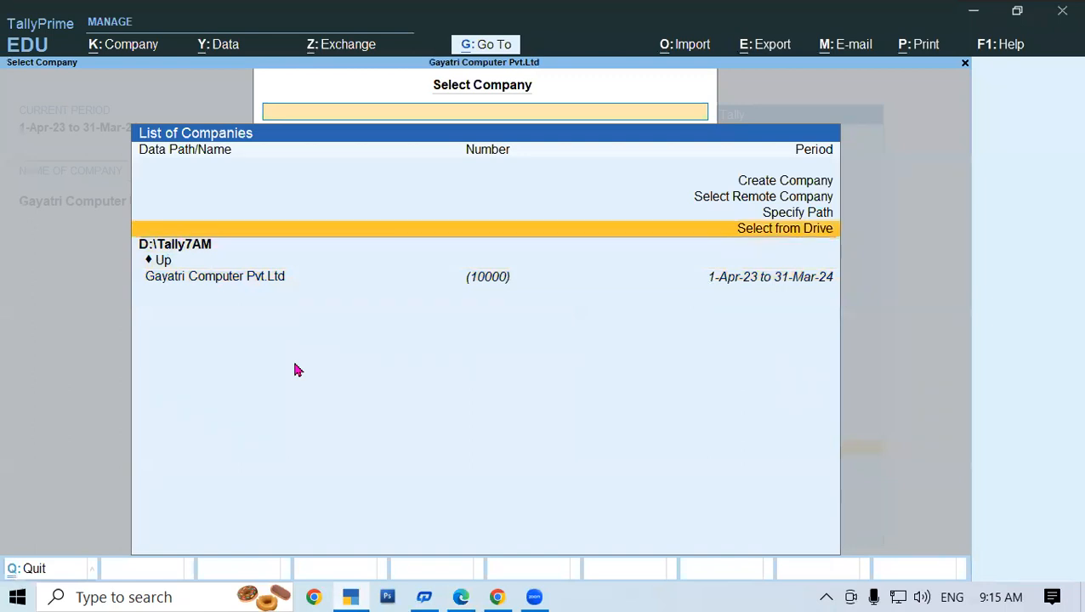
key("Return")
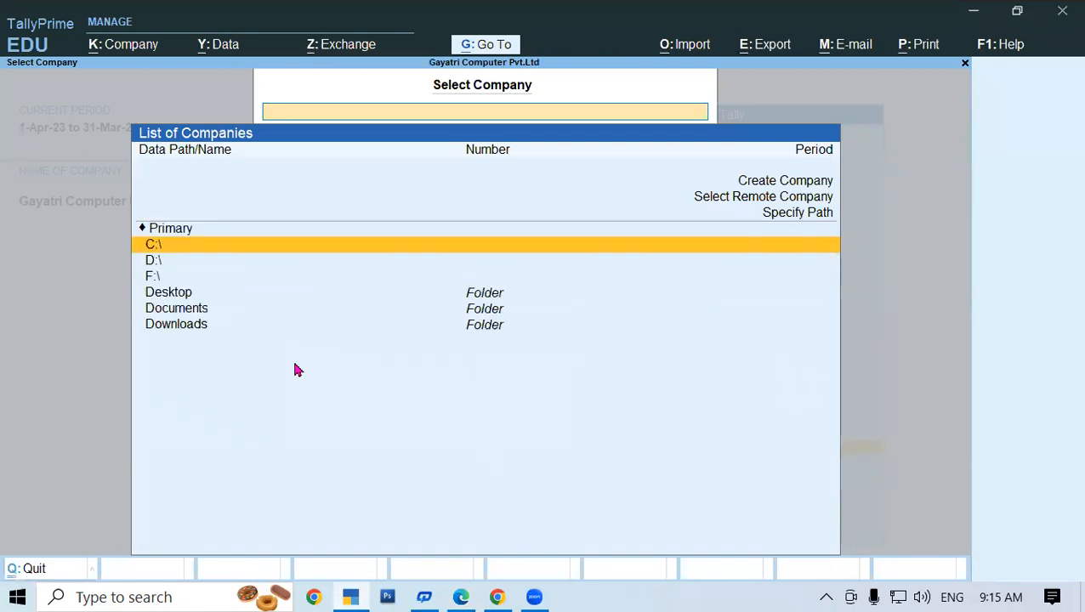
key("Down")
key("Return")
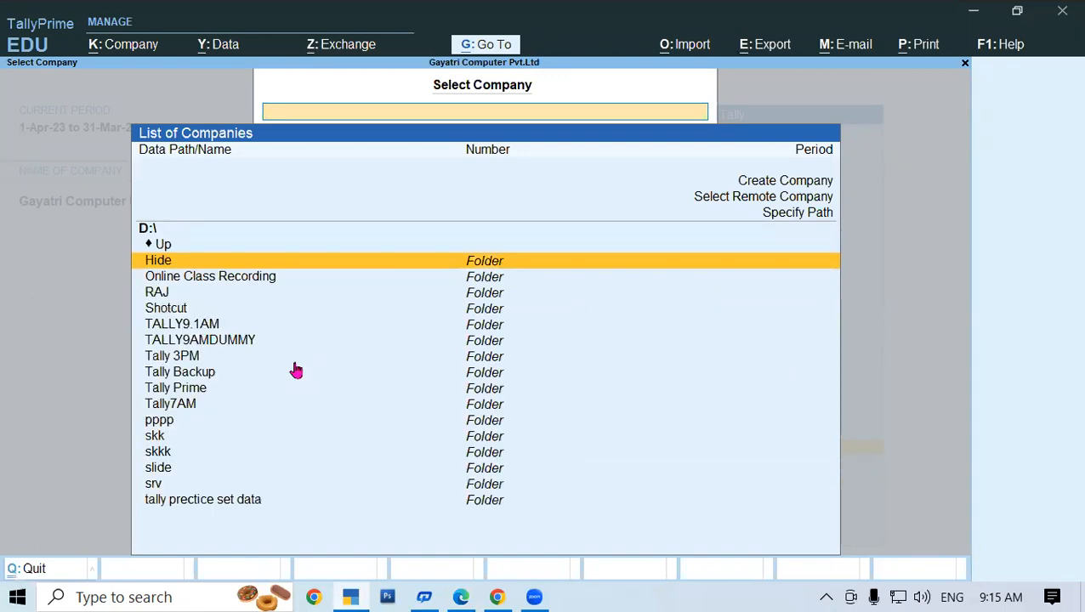
Load the company GAYATRI COMPUTER LTD from the TALLY9.1AM folder.
key("Down")
key("Down")
key("Down")
key("Down")
key("Return")
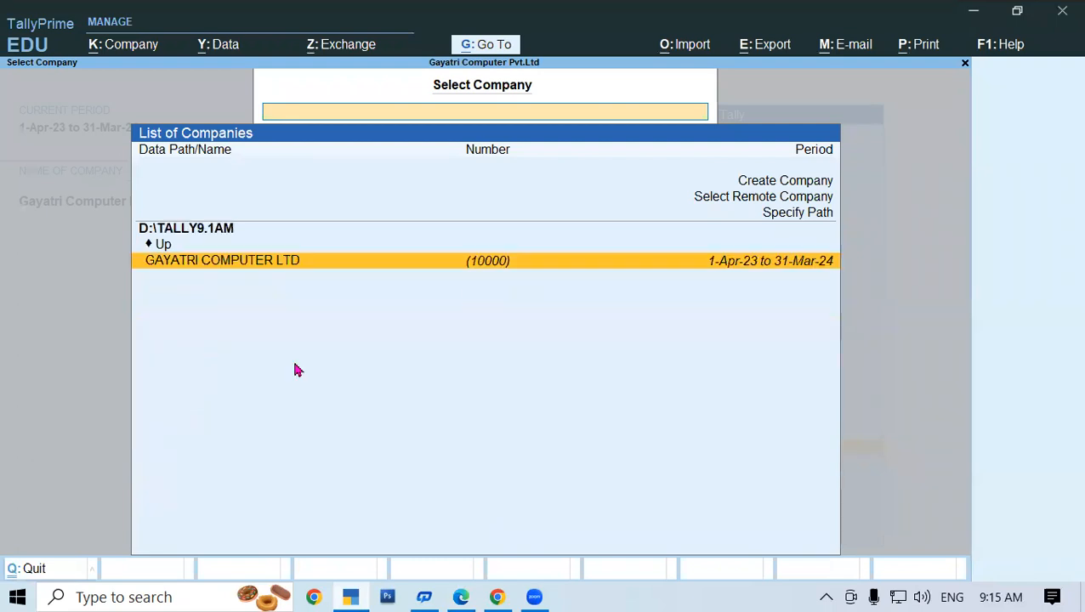
key("Return")
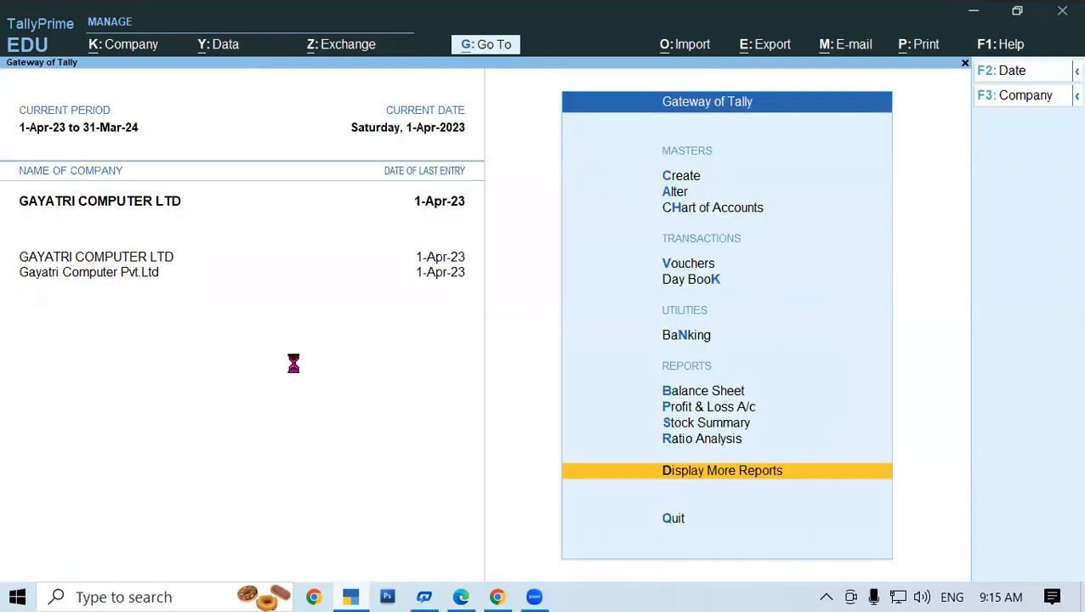
Review the Balance Sheet of GAYATRI COMPUTER LTD and return to the Gateway of Tally.
key("b")
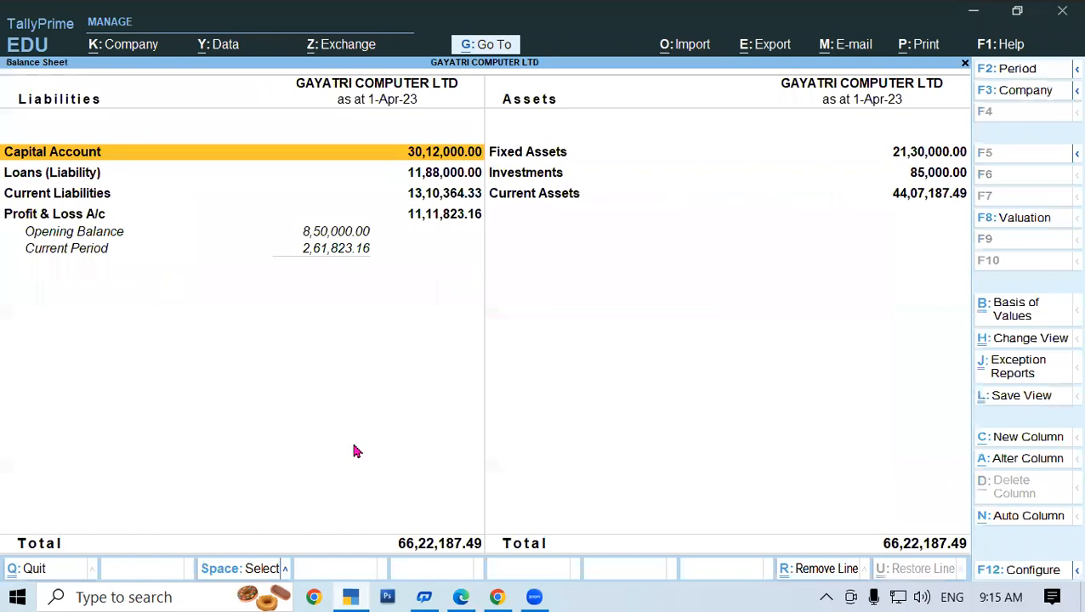
left_click(678, 589)
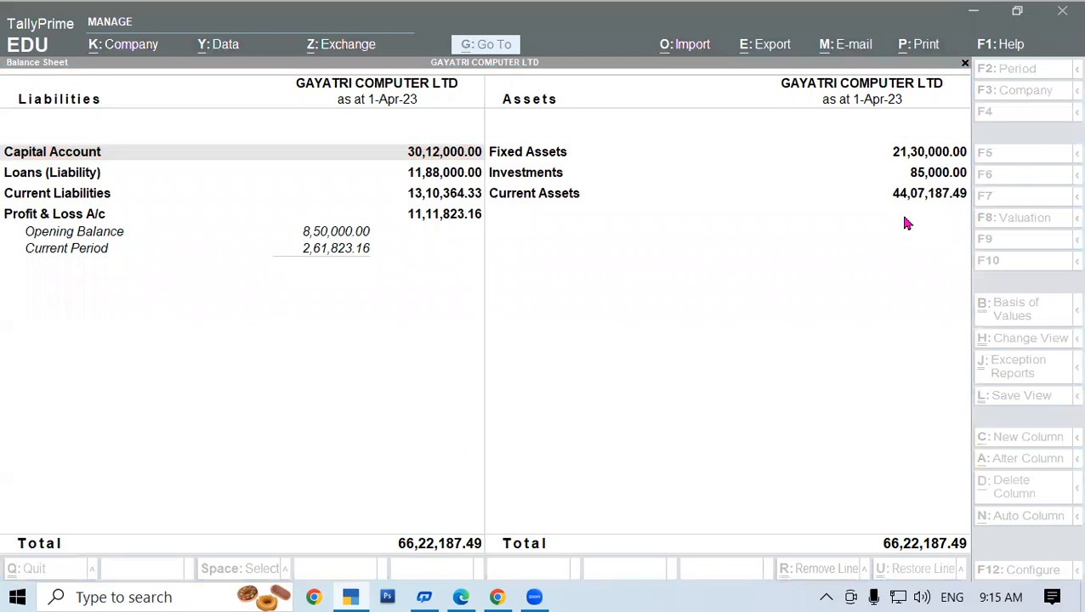
left_click(792, 394)
key("Right")
key("Escape")
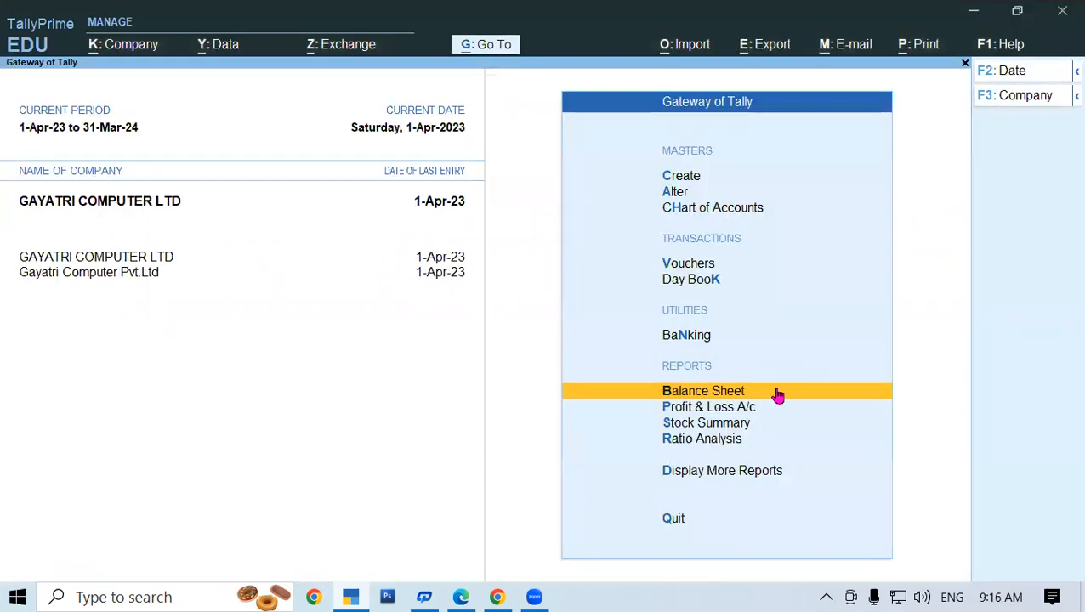
View the Stock Query for Lenovo 100 Wireless Combo Keyboard from SALES (B2B) voucher No. 3, then quit the voucher without saving.
key("v")
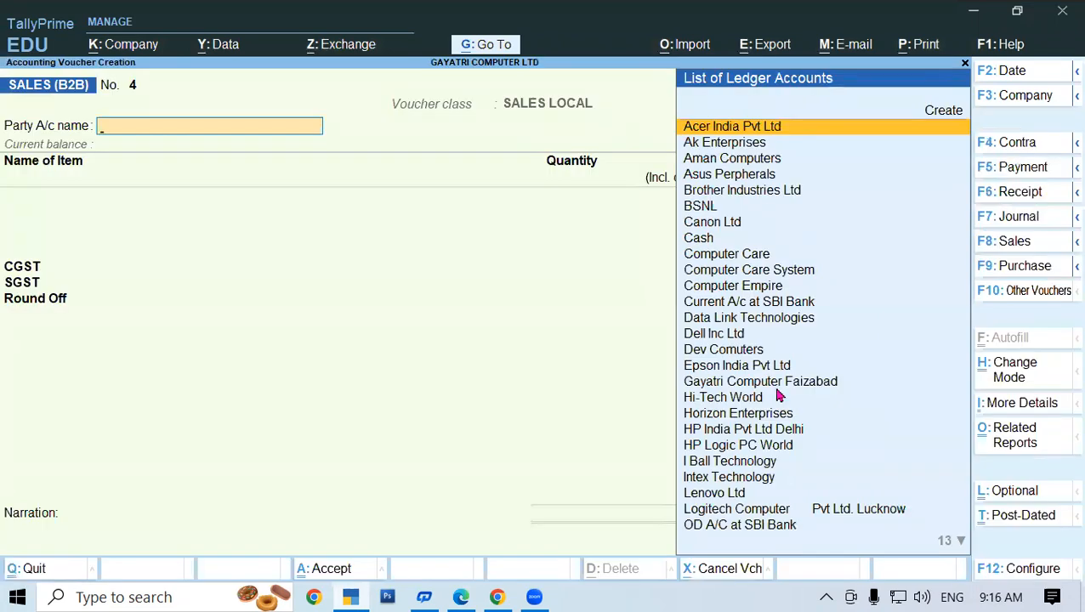
key("Page_Up")
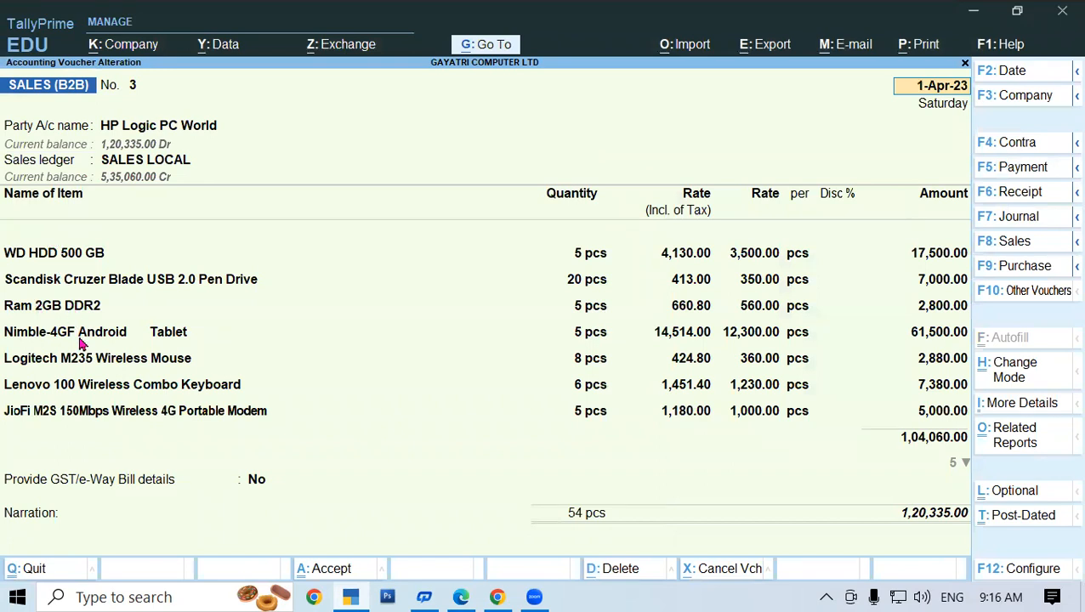
left_click(94, 388)
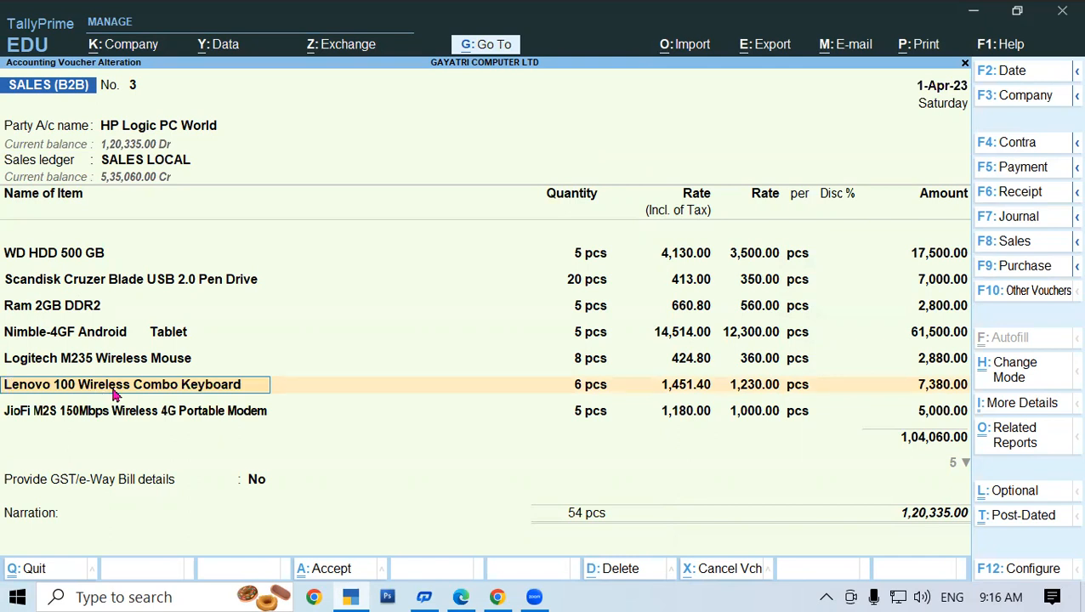
key("alt")
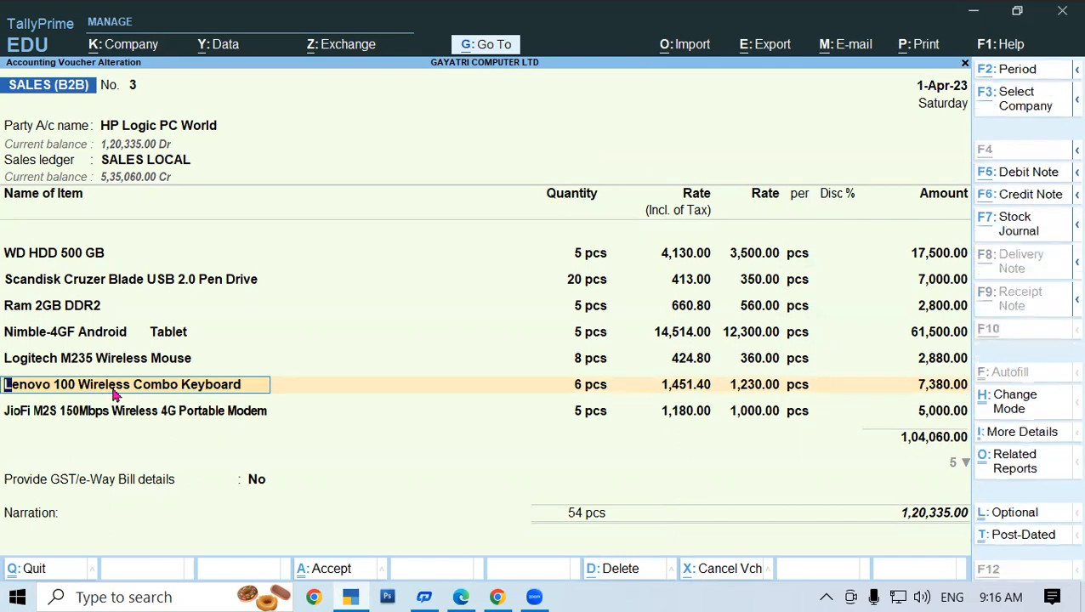
key("alt+s")
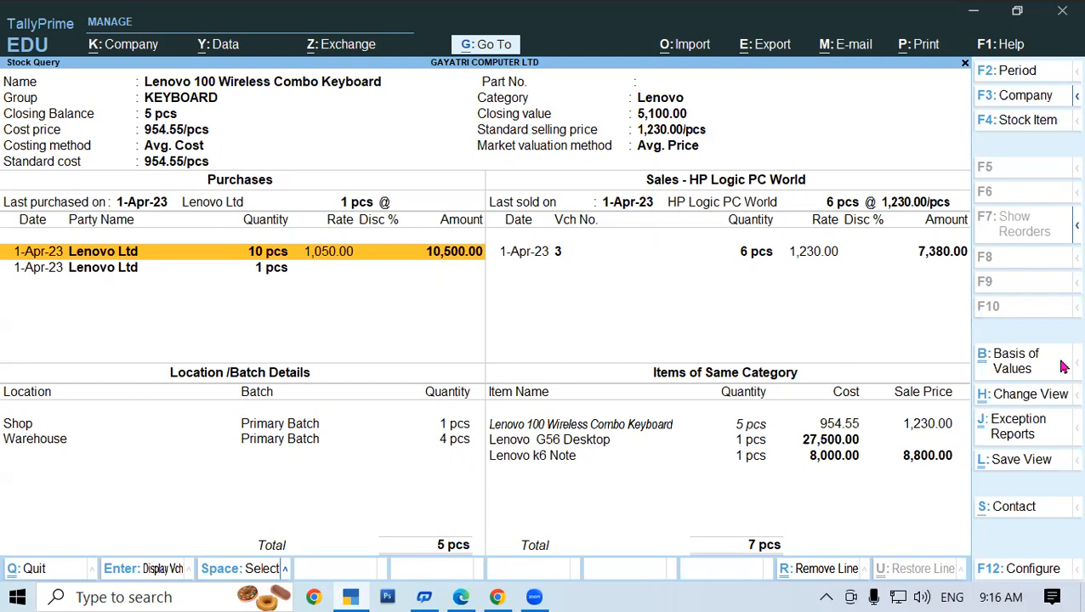
key("Escape")
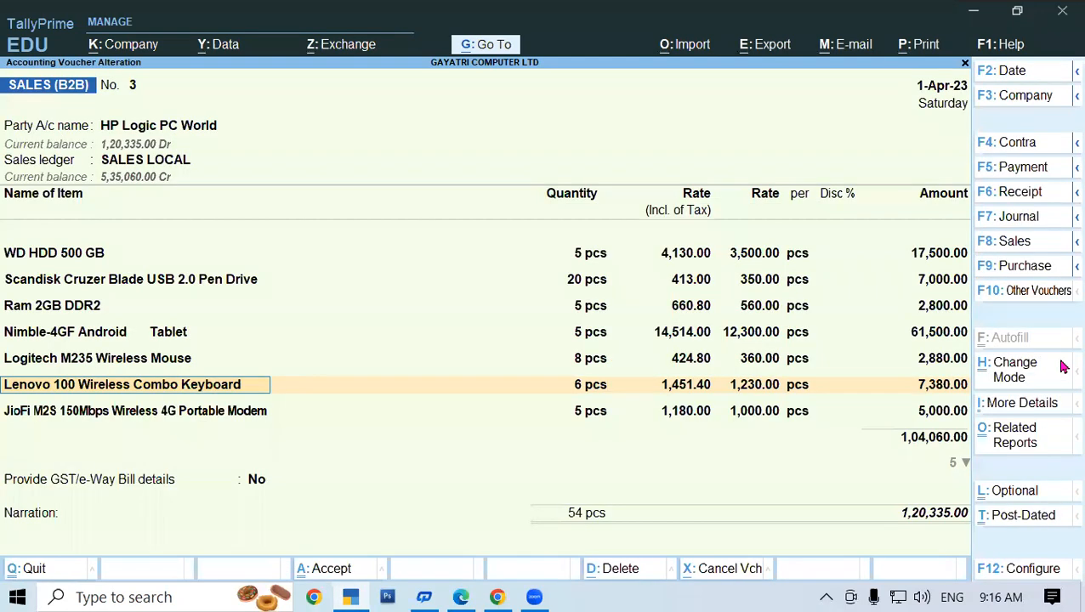
key("Escape")
key("y")
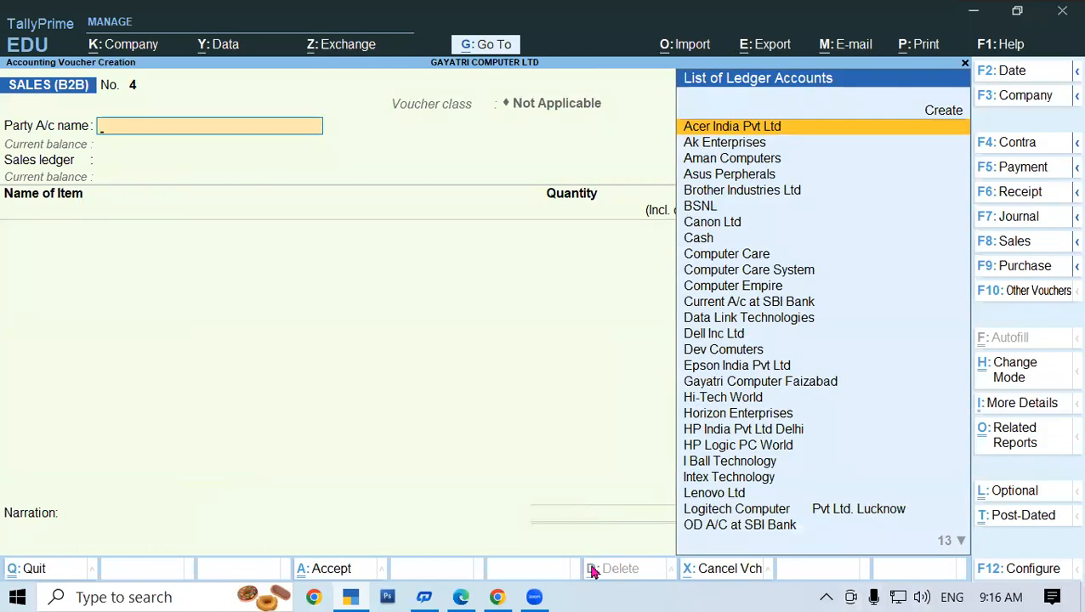
Switch to the PDF guide in Edge and read the Invoice Printing section on page 64.
left_click(462, 597)
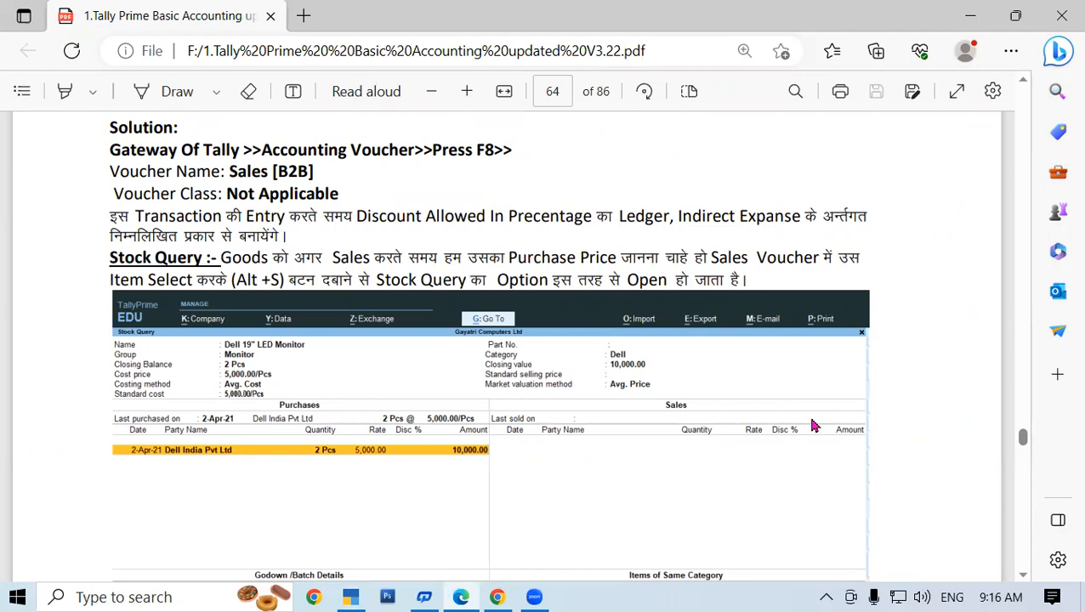
scroll(812, 425, "down", 3)
scroll(812, 425, "down", 3)
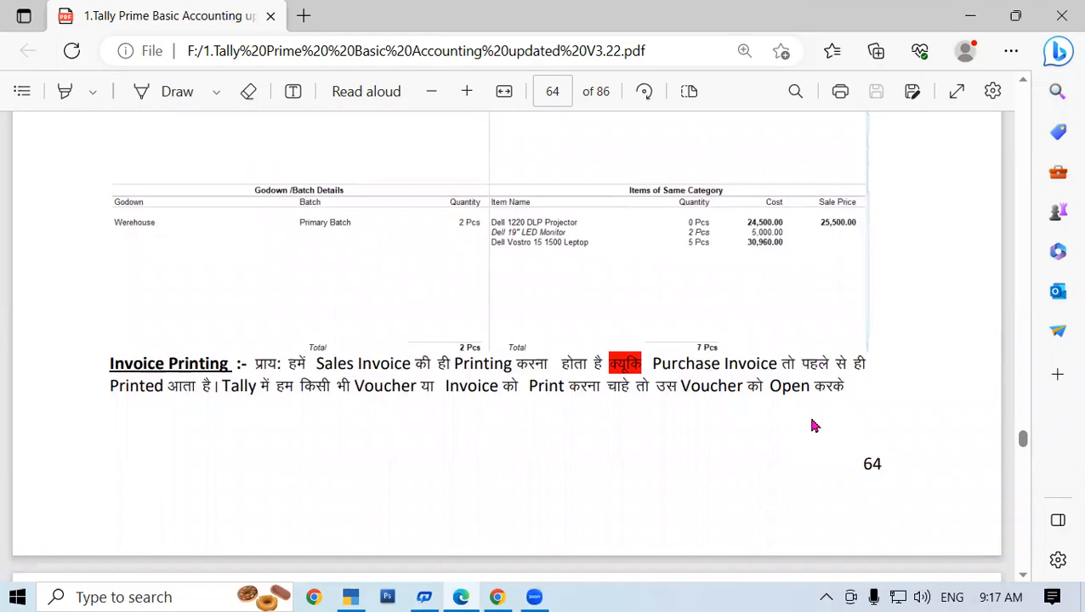
Return to TallyPrime and re-save SALES (B2B) voucher No. 3 with GST/e-Way Bill details set to No, declining e-Way Bill generation.
left_click(357, 588)
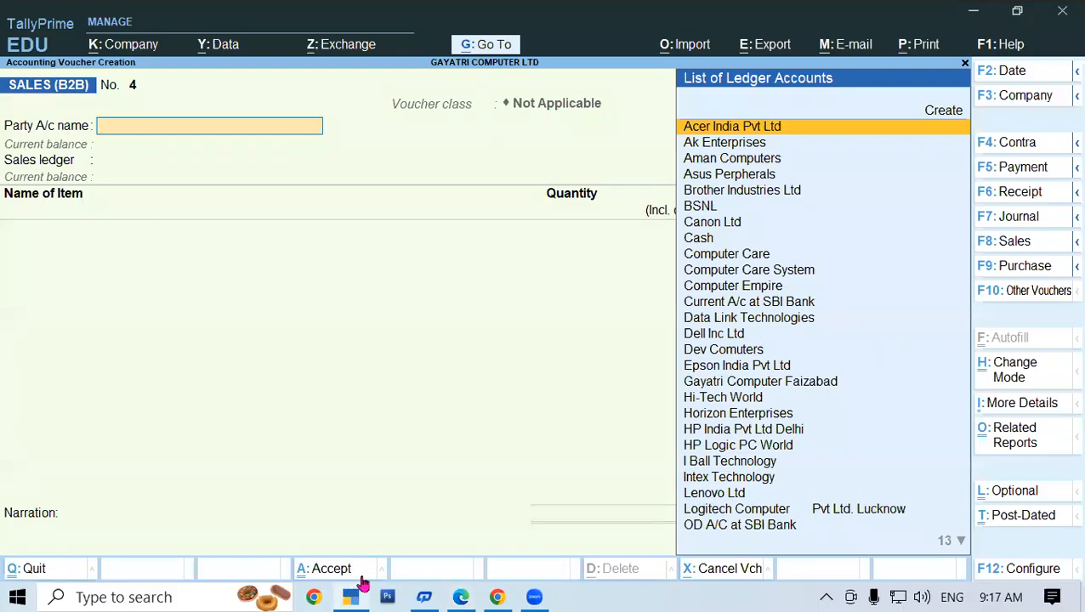
key("Page_Up")
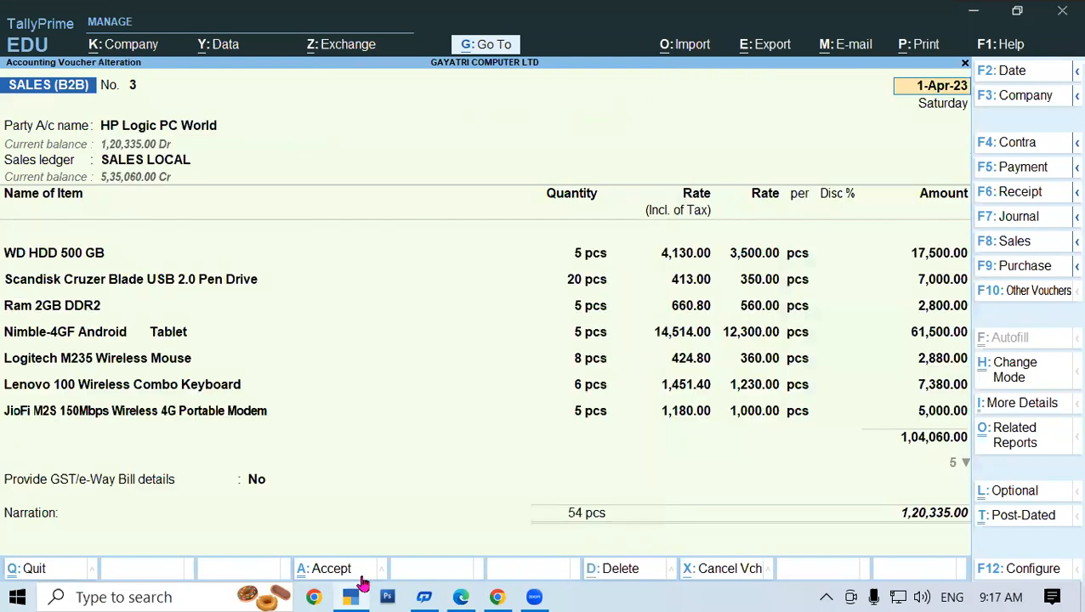
left_click(256, 481)
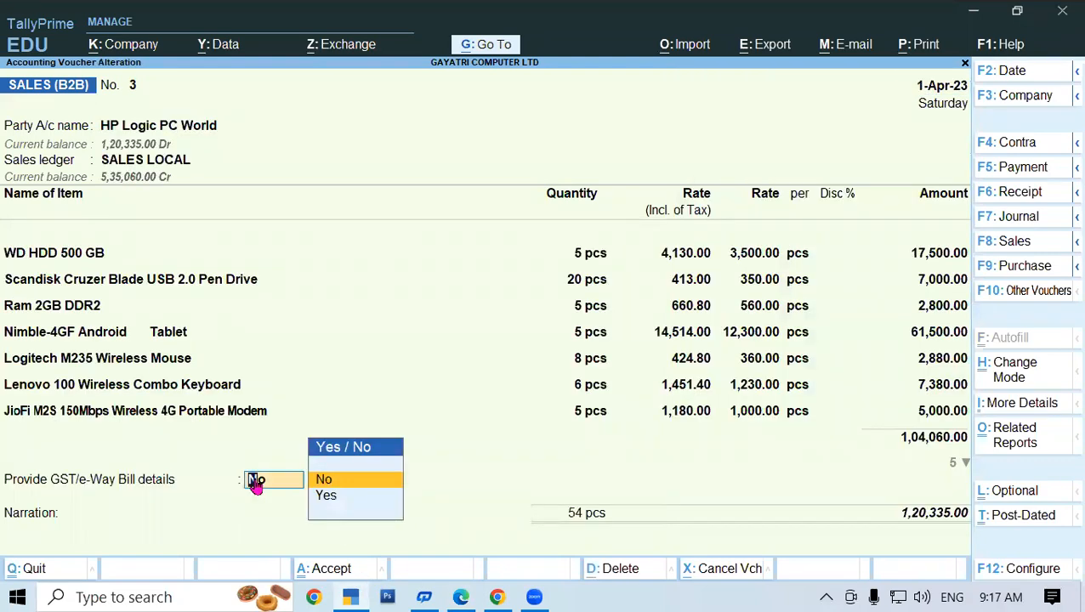
key("Return")
key("Return")
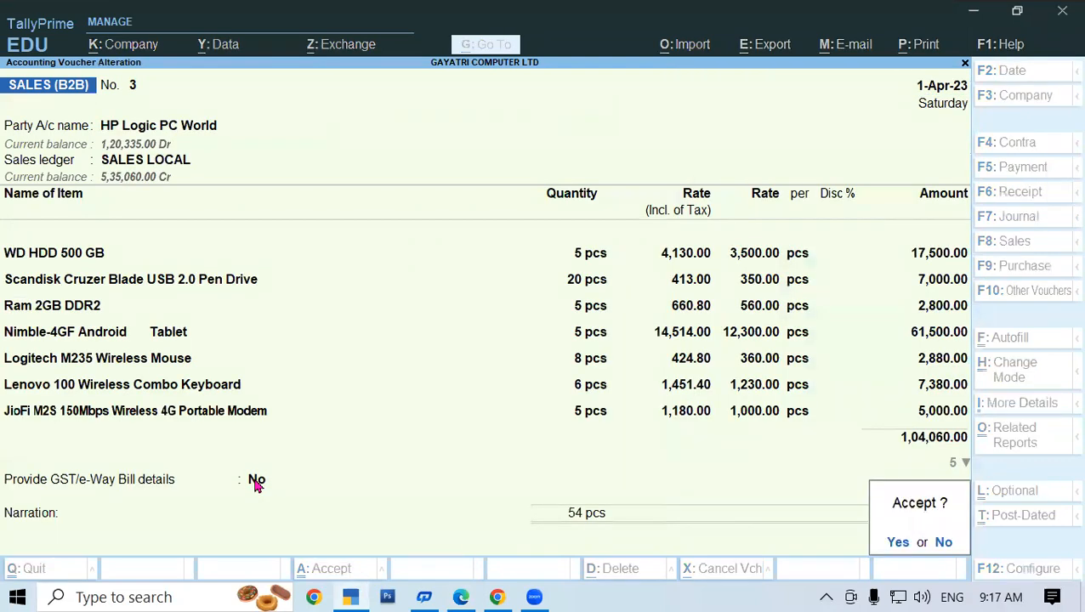
key("Return")
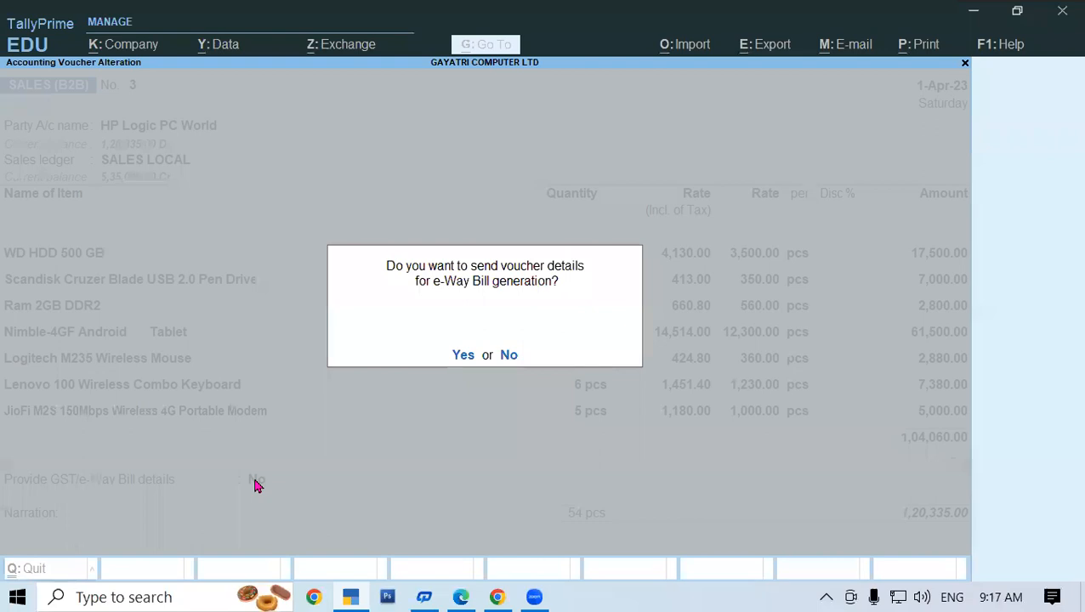
key("n")
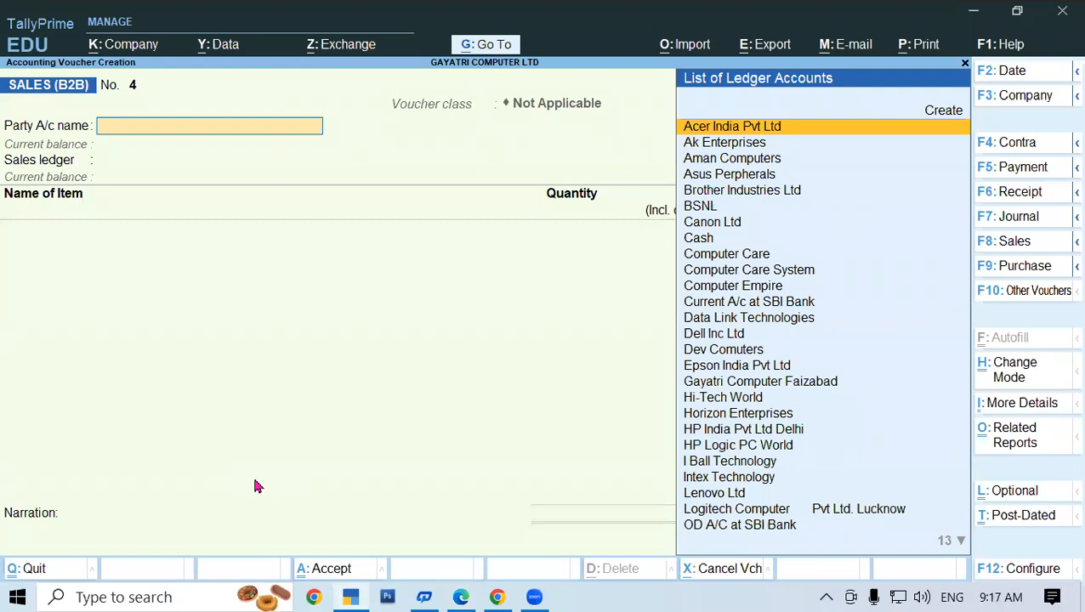
Leave voucher entry and bring up the voucher types for master alteration.
key("Escape")
key("y")
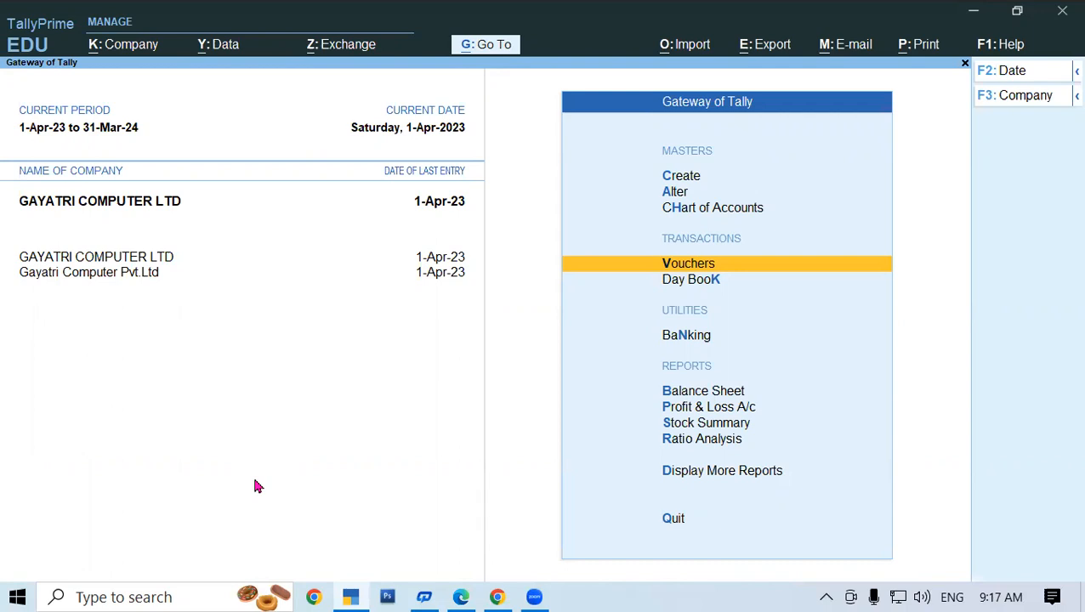
key("Up")
key("Up")
key("Up")
key("Down")
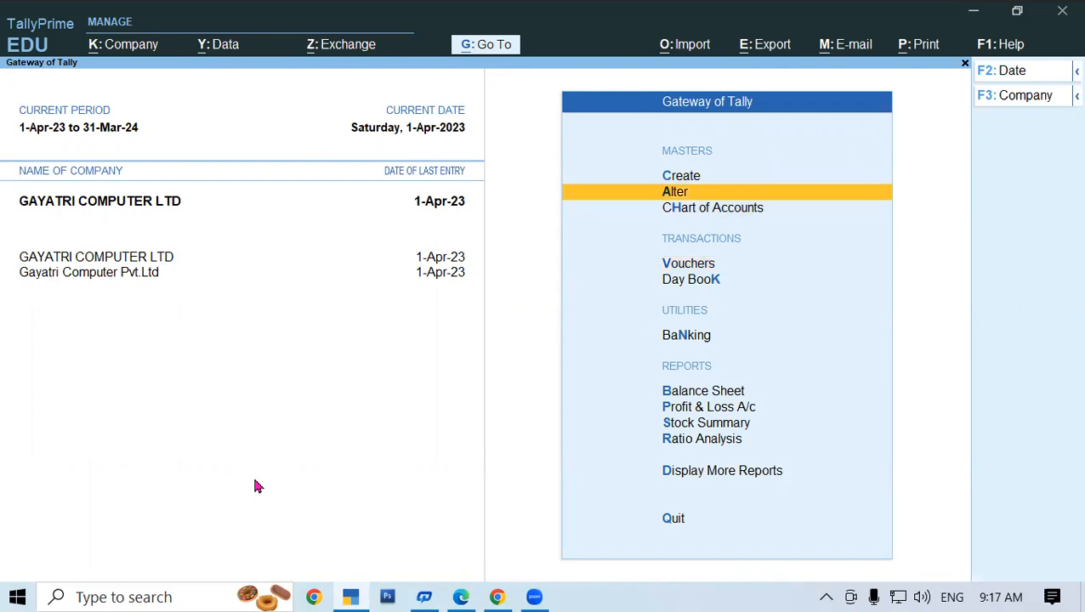
key("Return")
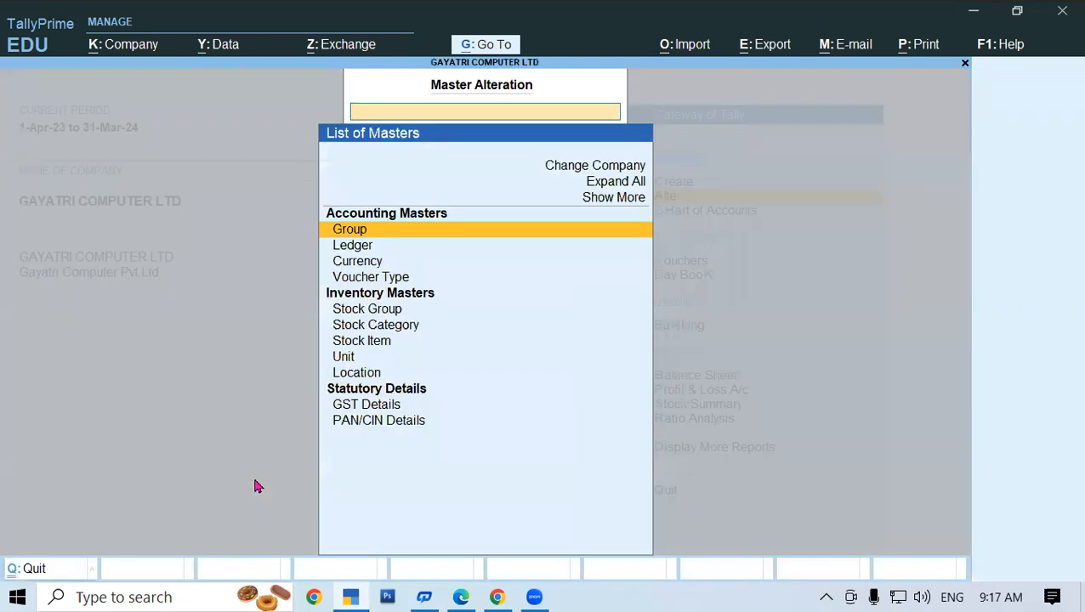
key("Down")
key("Down")
key("Down")
key("Return")
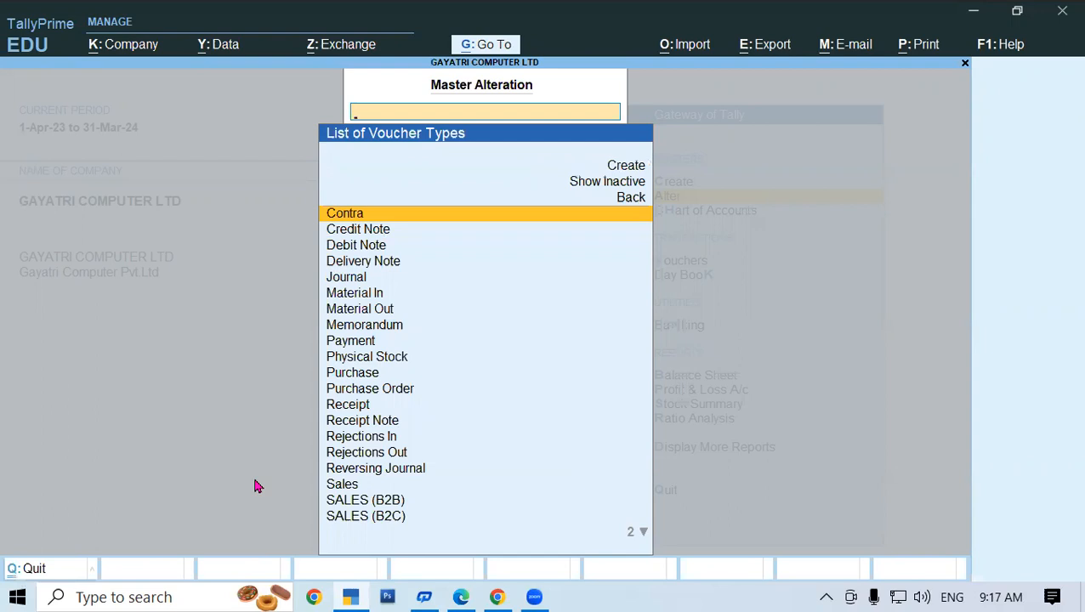
Set Print voucher after saving to Yes for the SALES (B2B) voucher type and save it.
type("Sa")
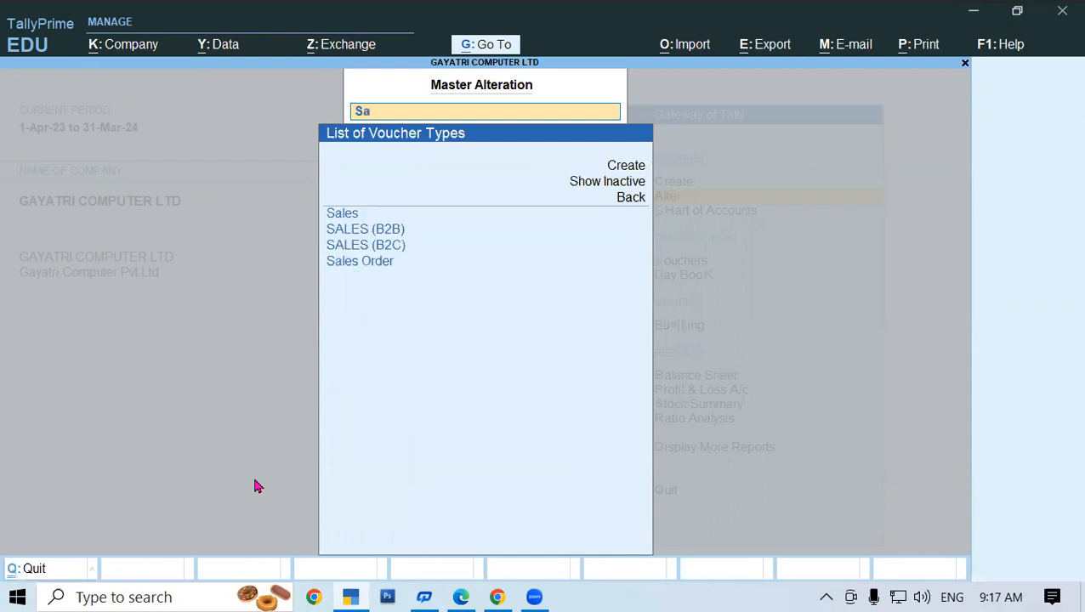
key("Down")
key("Down")
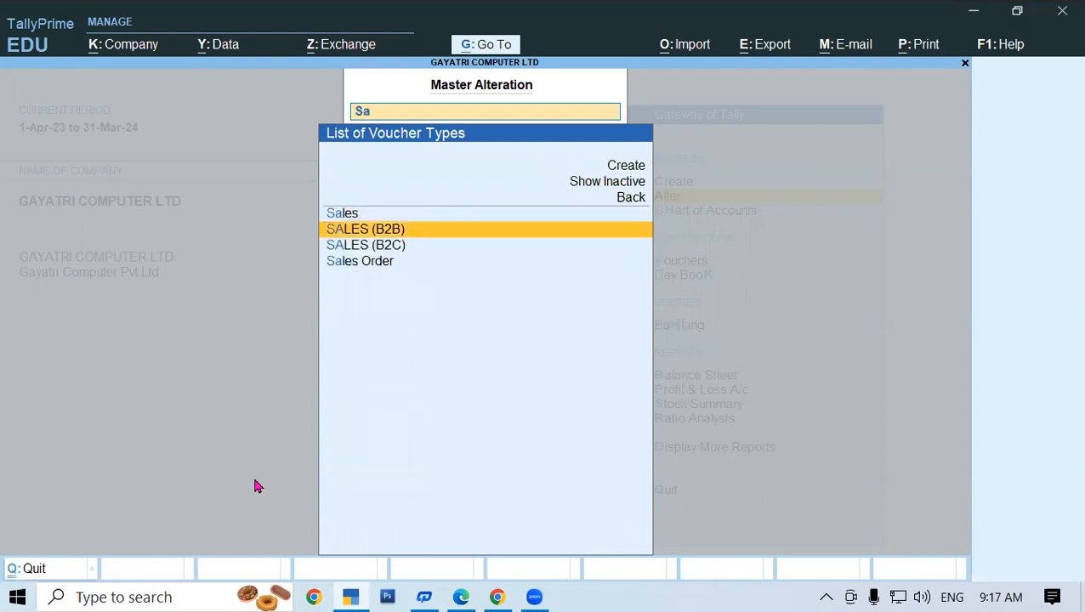
key("Return")
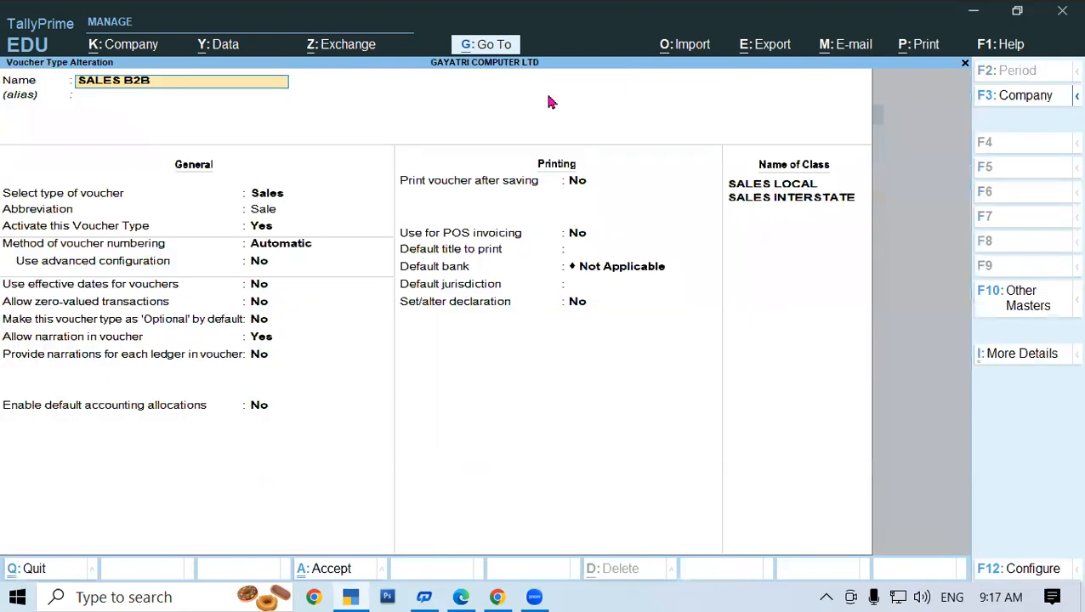
left_click(581, 185)
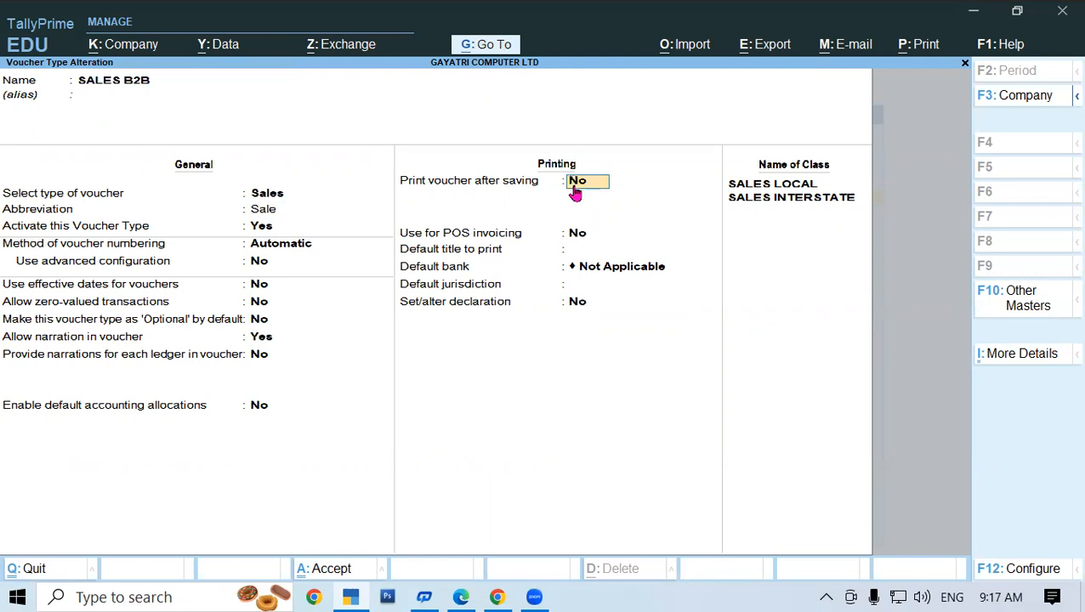
key("y")
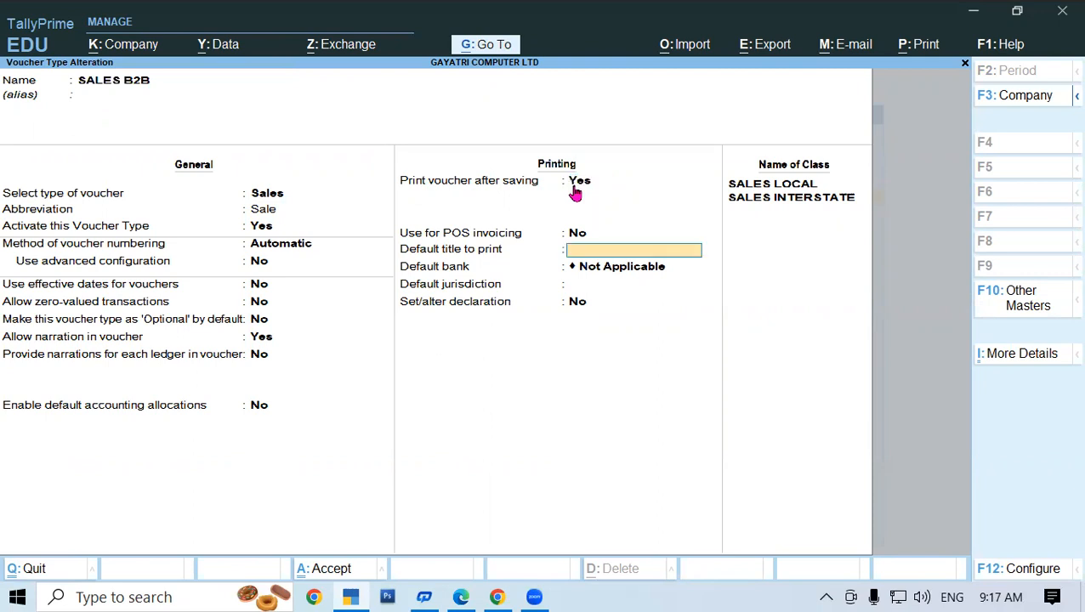
key("ctrl+a")
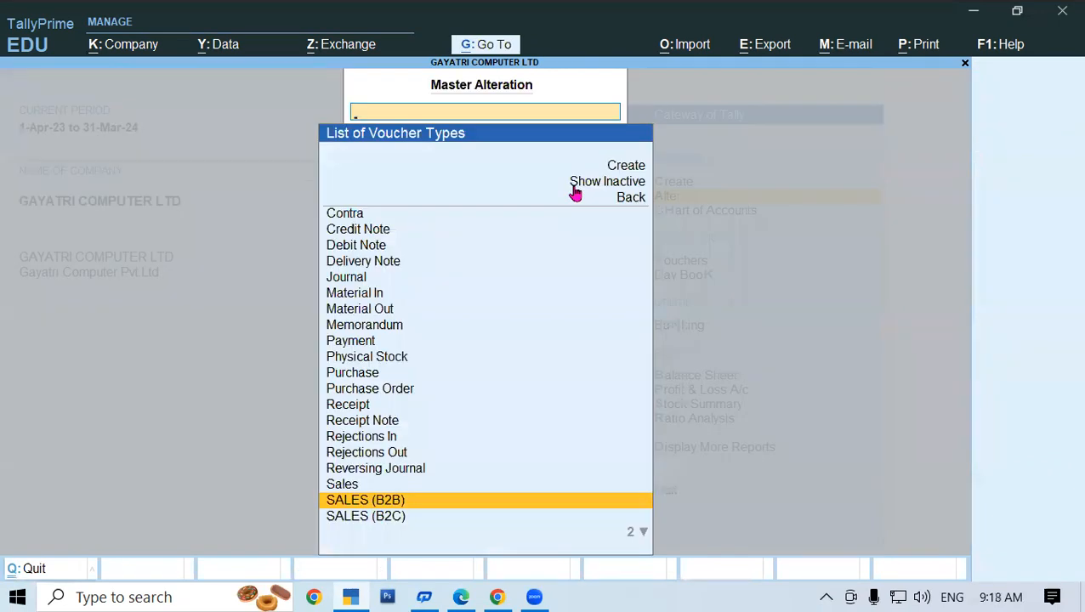
Set Print voucher after saving to Yes for the SALES (B2C) voucher type and save it.
key("Down")
key("Return")
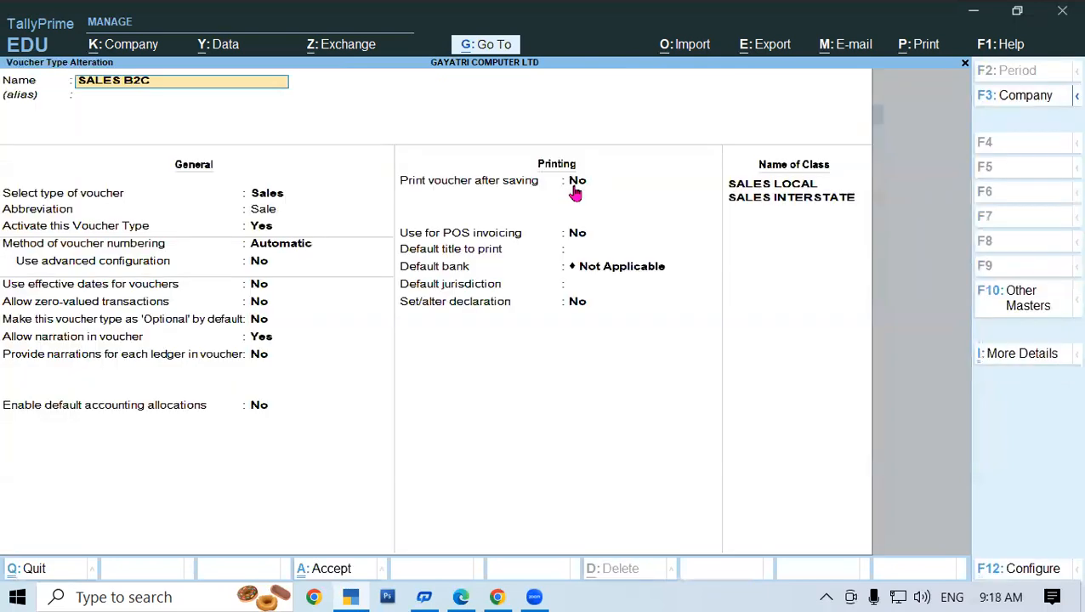
left_click(574, 189)
type("y")
key("Return")
key("ctrl+a")
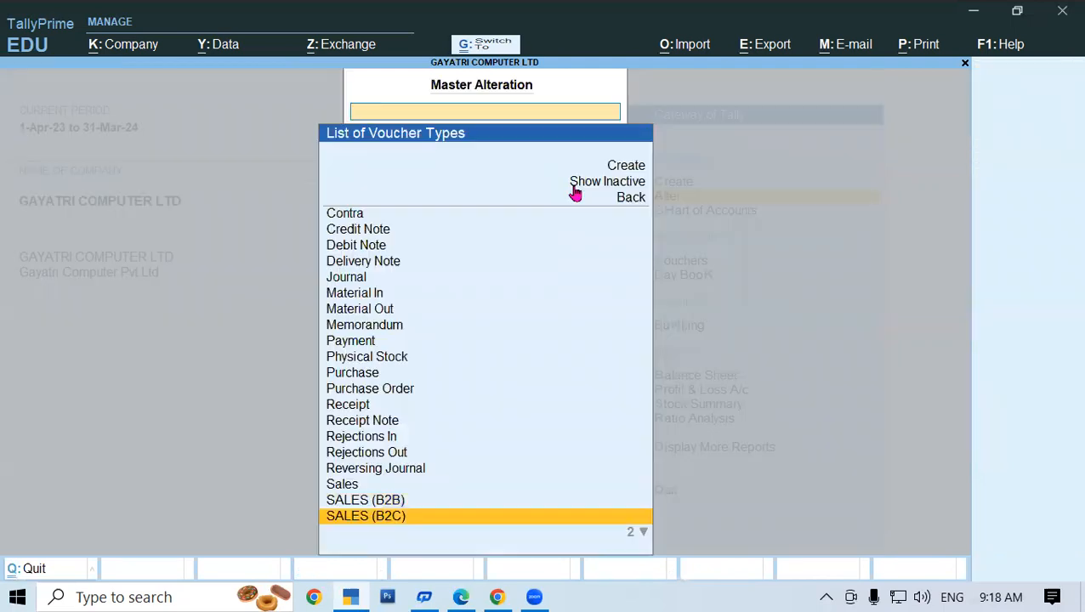
Return to voucher entry, reopen SALES (B2B) voucher No. 3 and save it again, declining e-Way Bill generation.
key("Escape")
key("Escape")
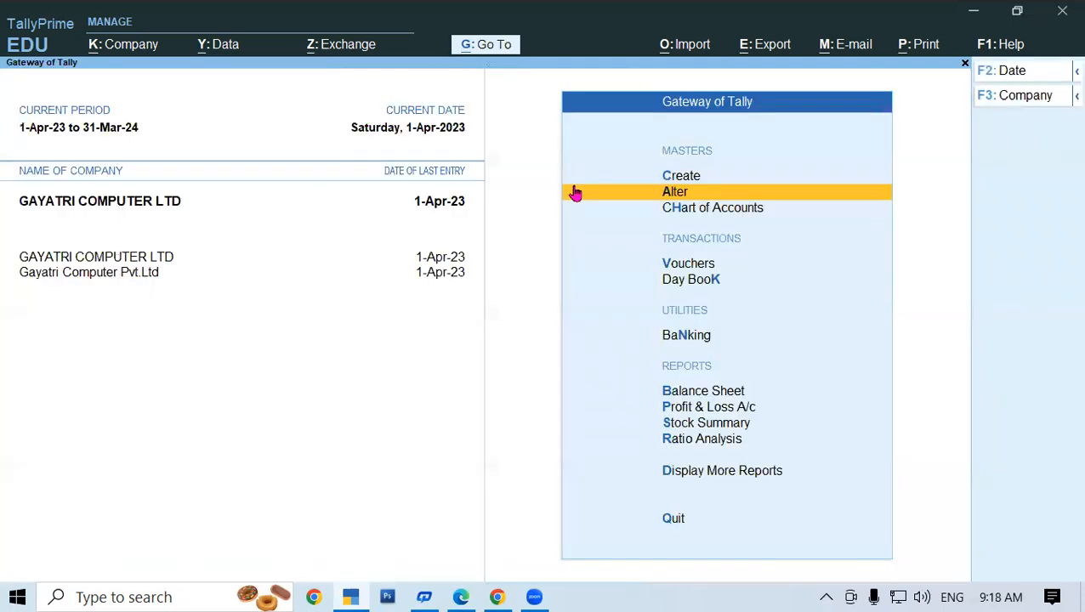
key("v")
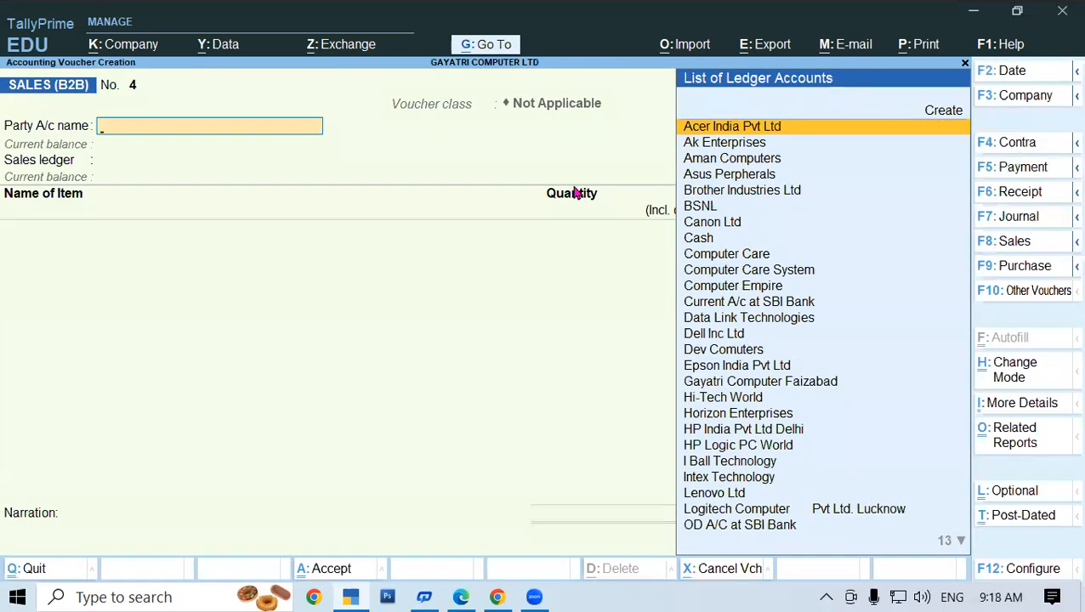
key("Page_Up")
left_click(255, 480)
key("Return")
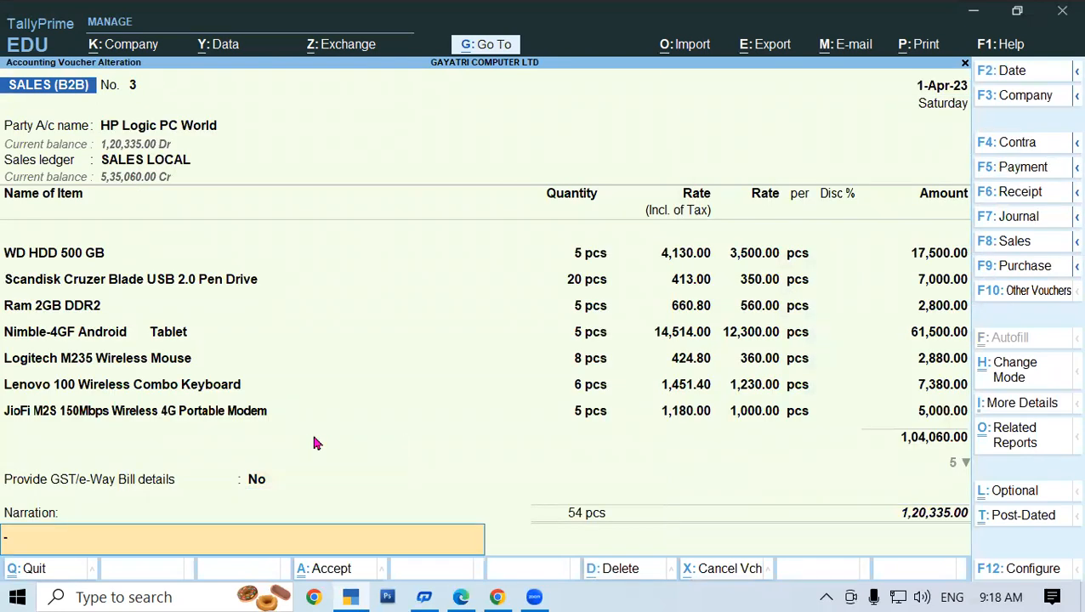
key("Return")
key("Return")
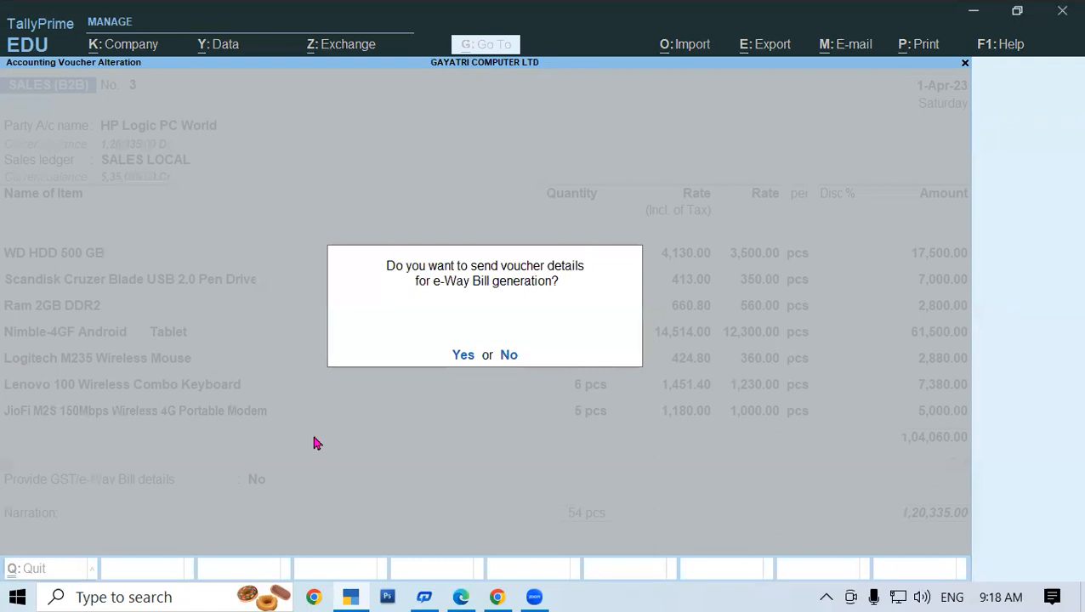
key("n")
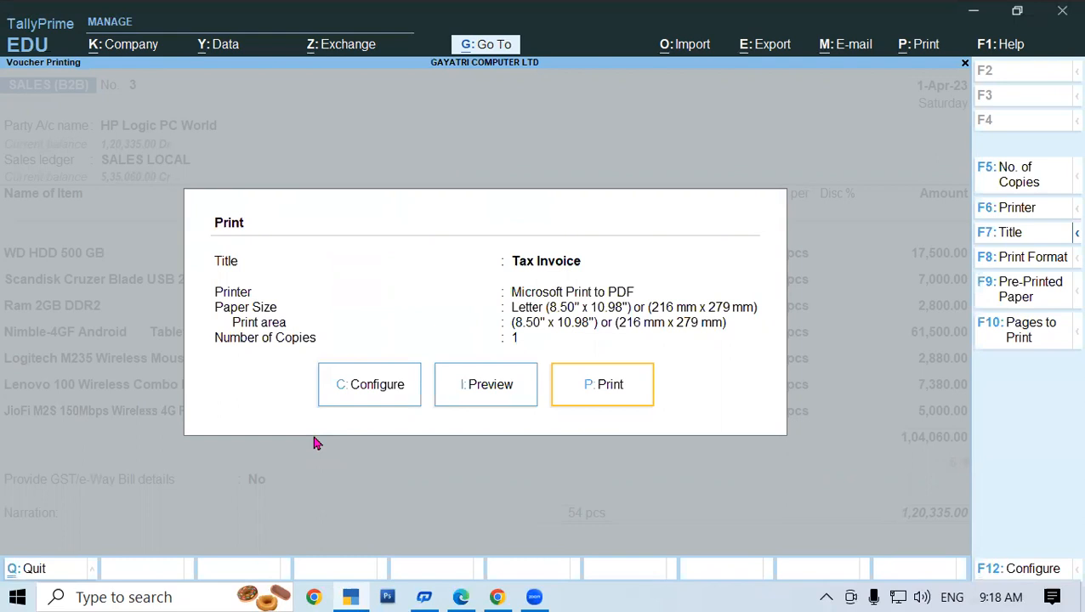
Preview the Tax Invoice for voucher No. 3, examine it enlarged and close the preview.
key("i")
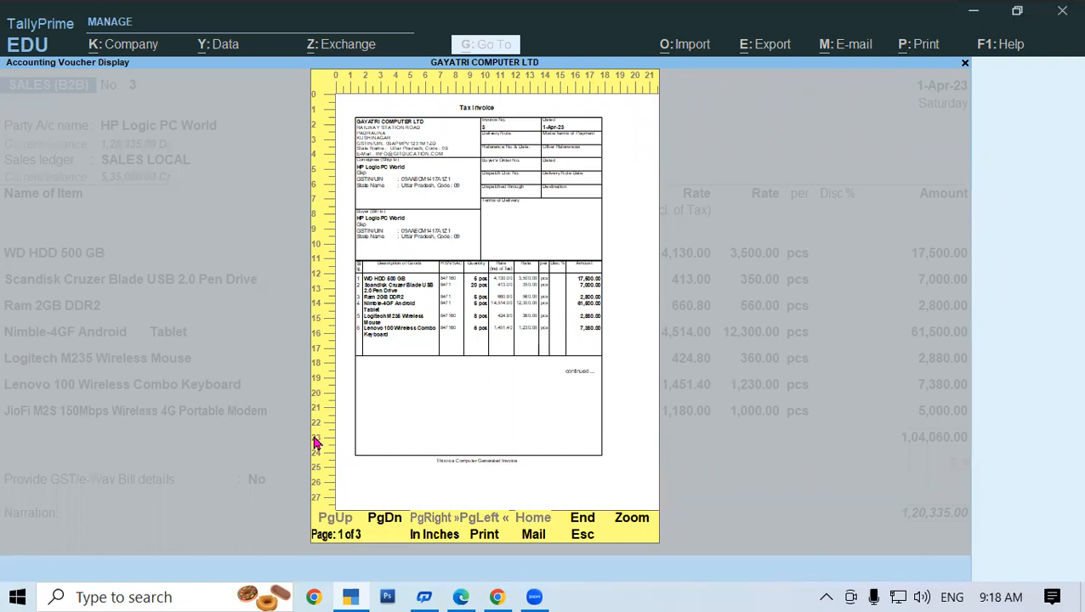
key("z")
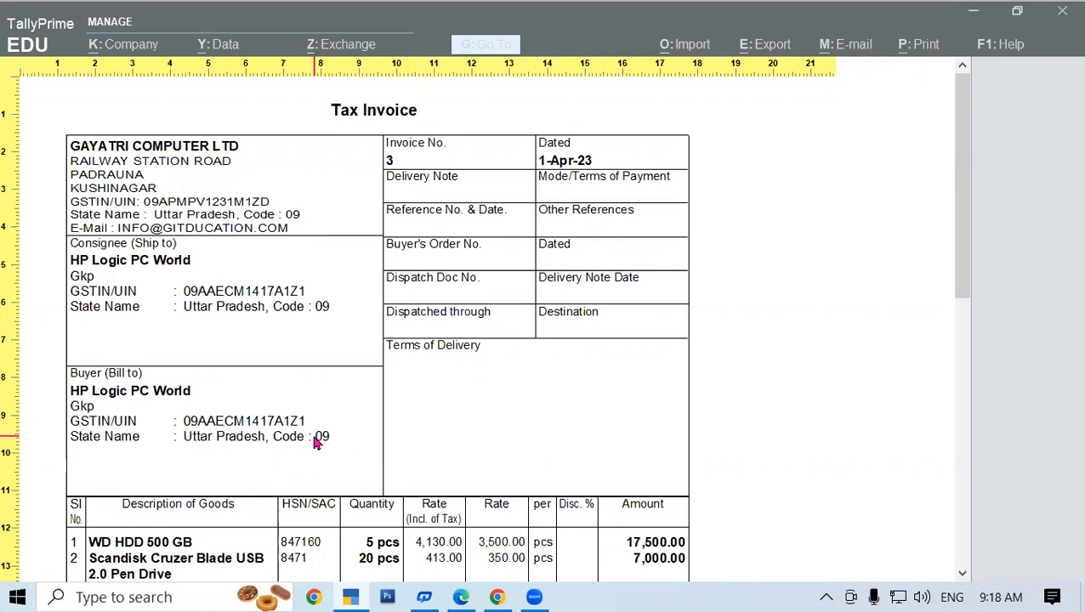
key("Escape")
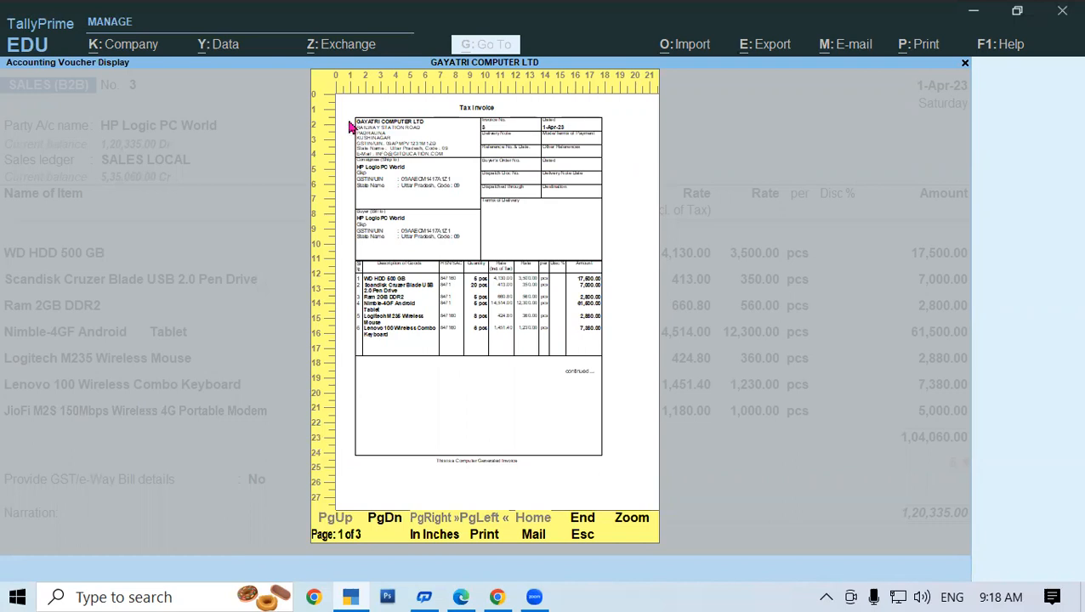
key("Escape")
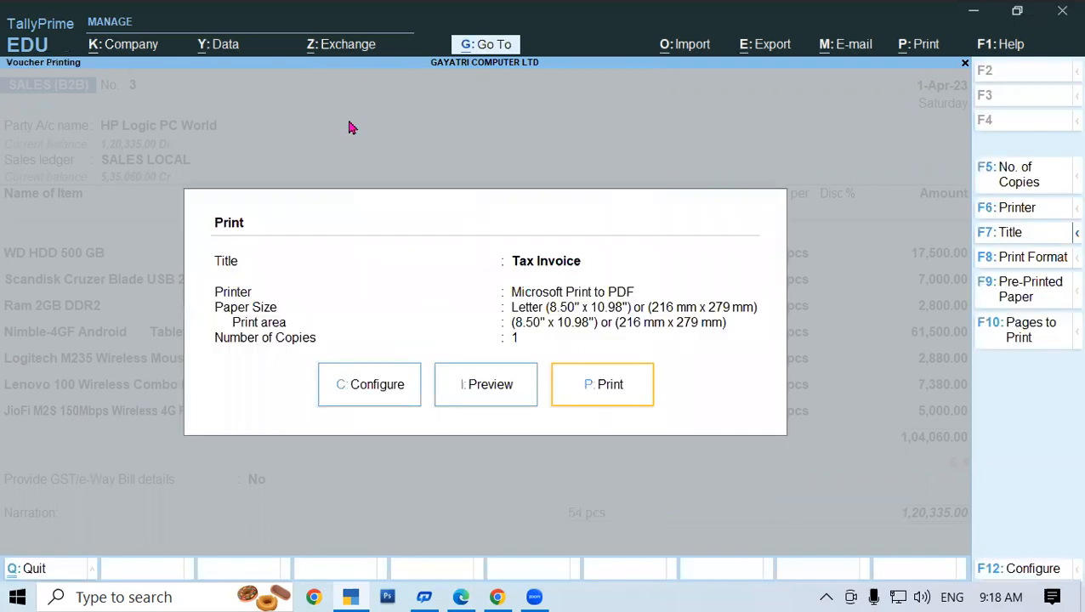
View the sales voucher's print configuration options and leave voucher printing without printing.
left_click(361, 376)
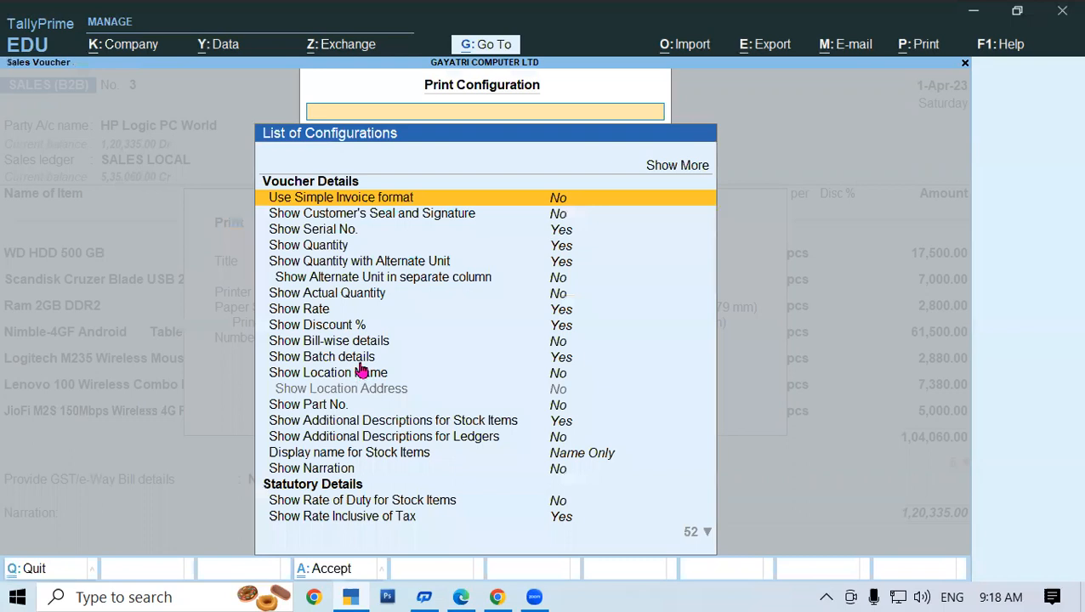
key("Escape")
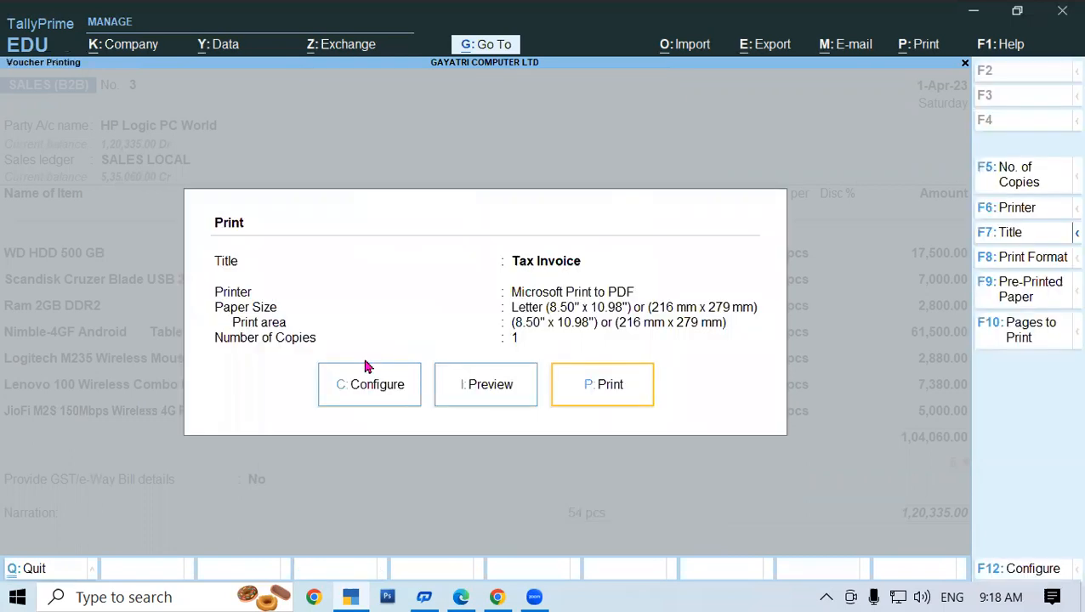
key("Escape")
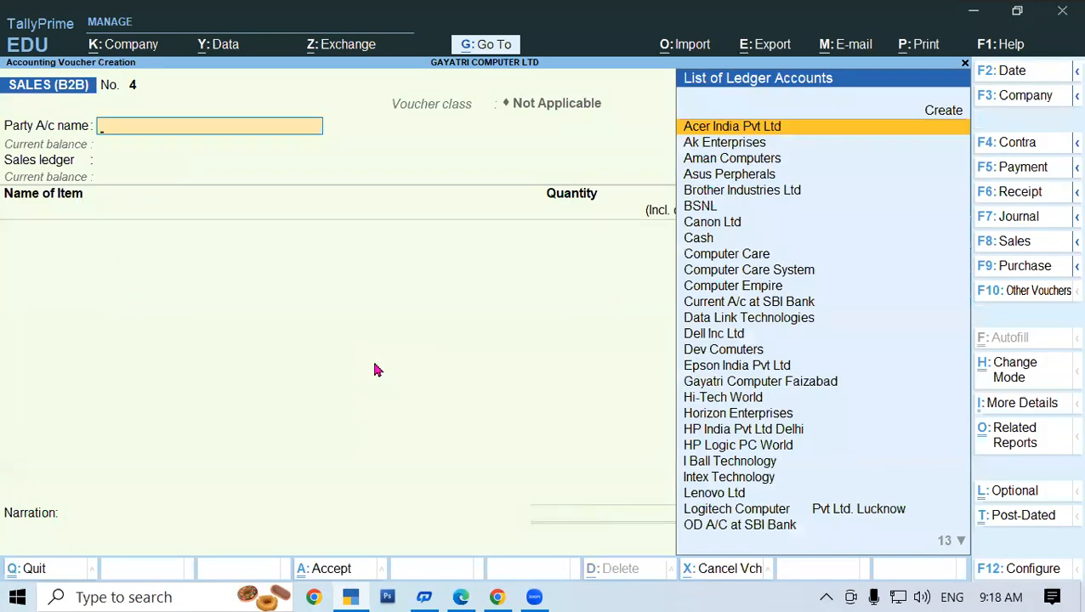
Reopen SALES (B2B) voucher No. 3 and bring up the general Print Configuration list.
key("Page_Up")
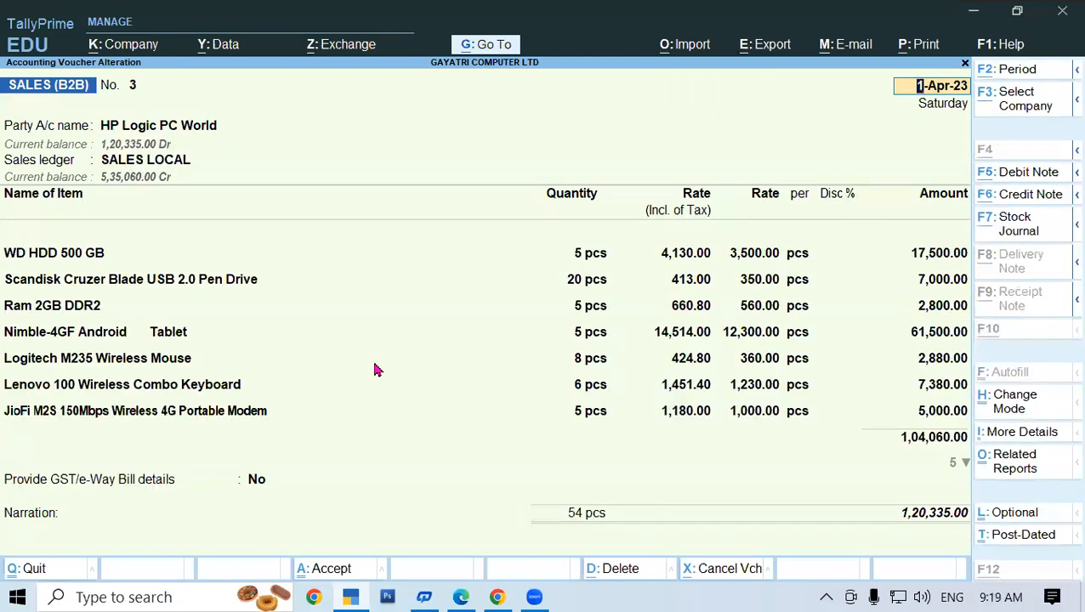
key("alt+p")
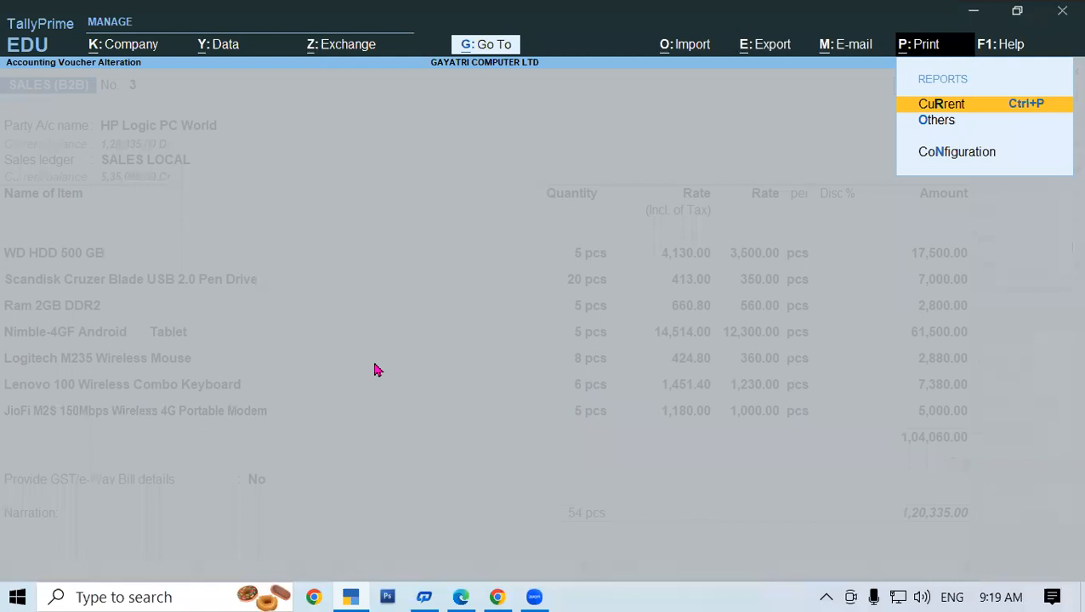
key("Down")
key("Down")
key("Return")
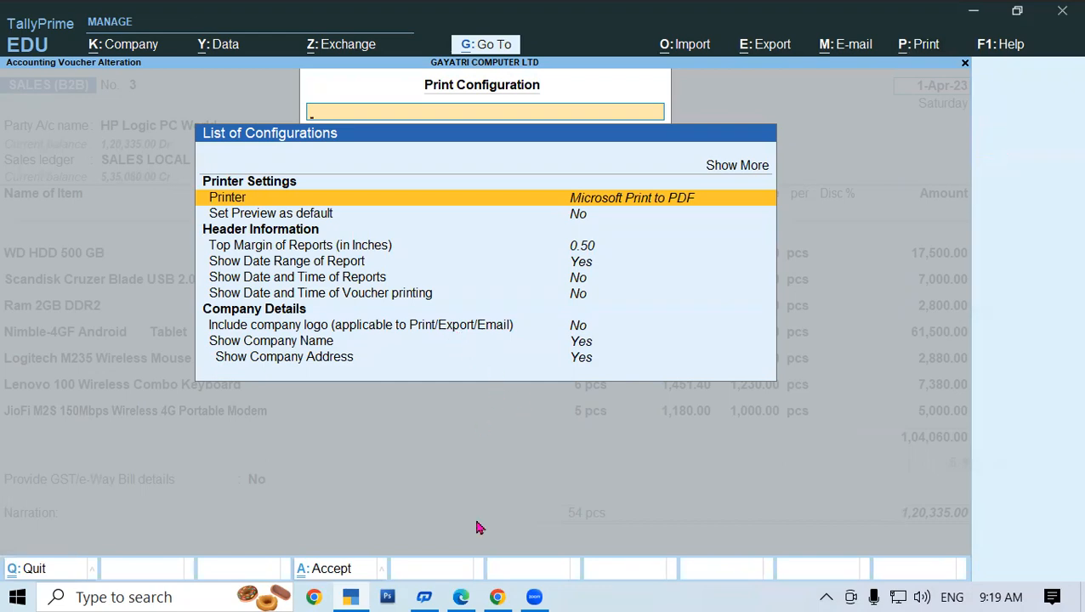
Minimize the Chrome and Edge windows to reach the desktop.
left_click(498, 597)
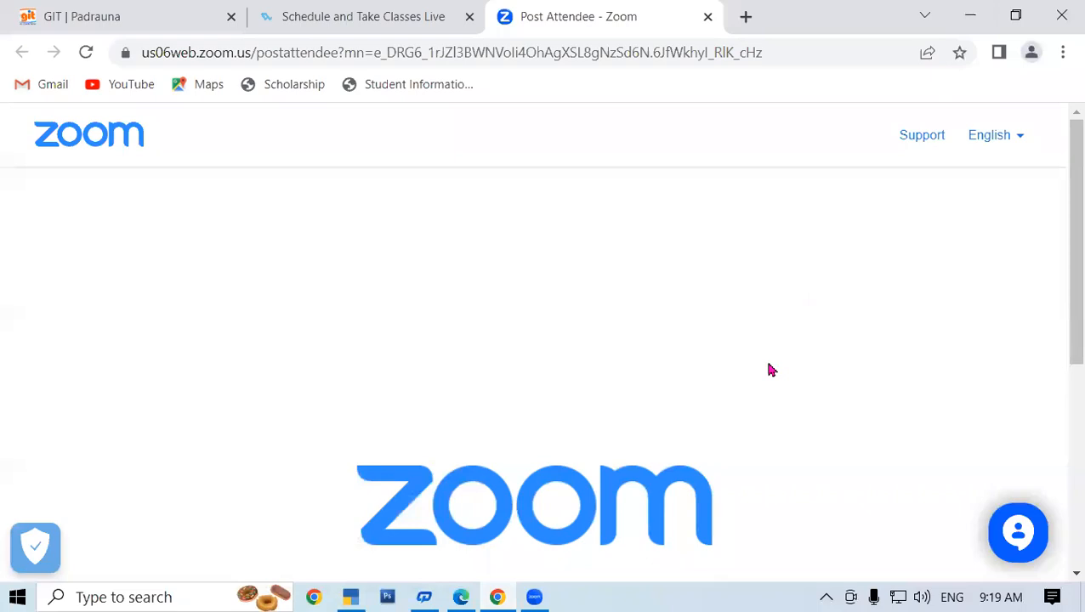
mouse_move(462, 598)
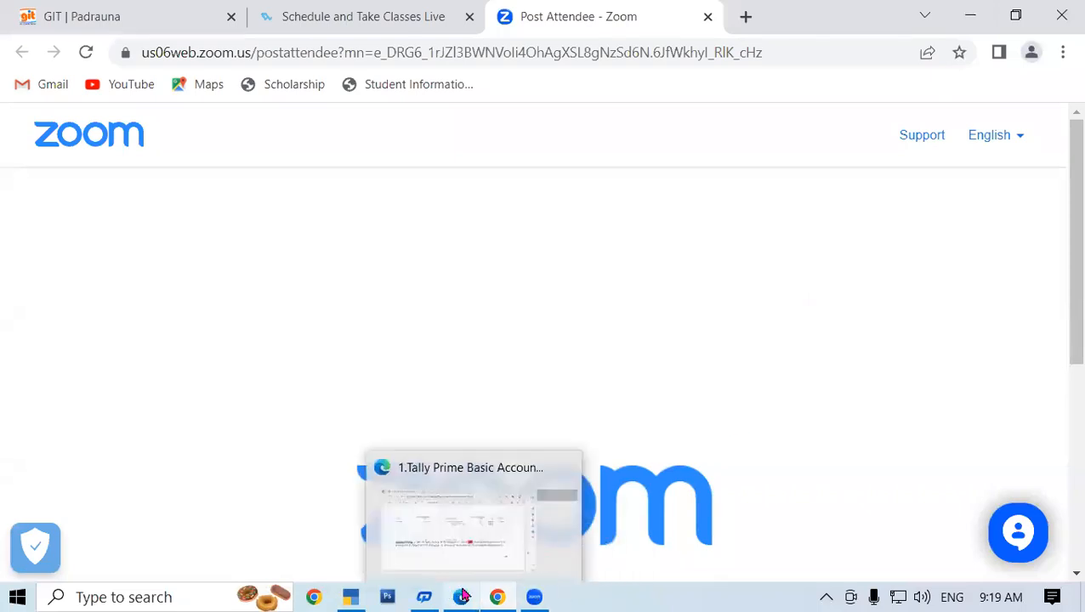
left_click(425, 597)
left_click(970, 17)
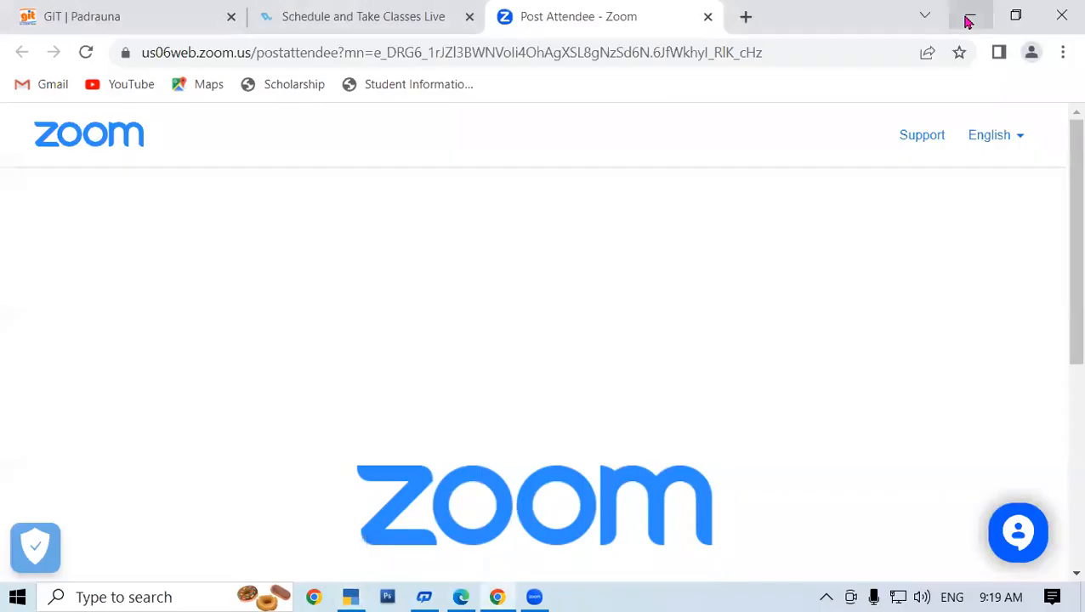
left_click(968, 15)
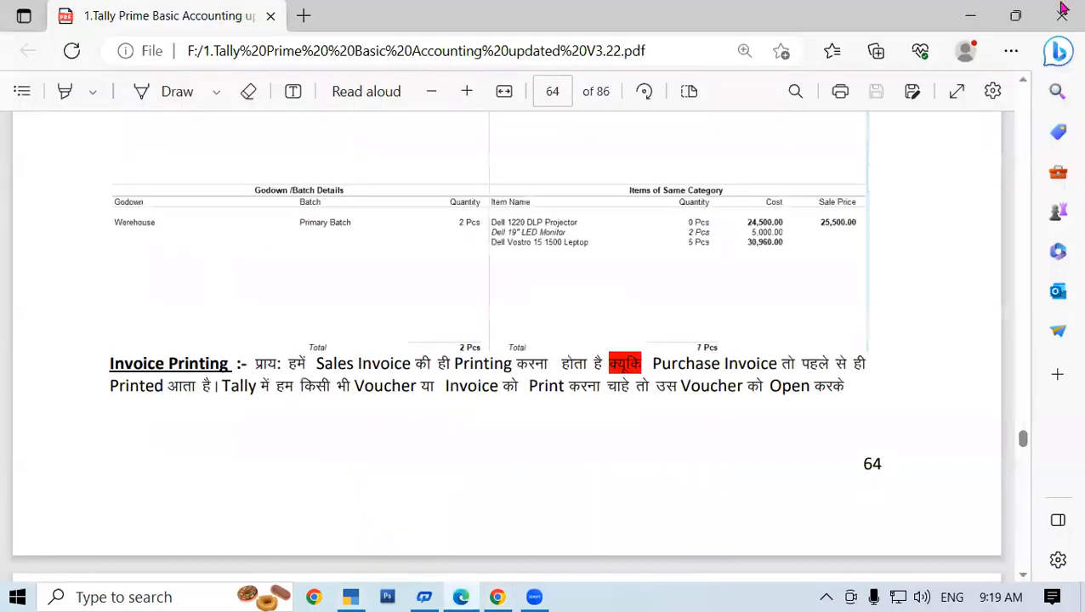
left_click(971, 15)
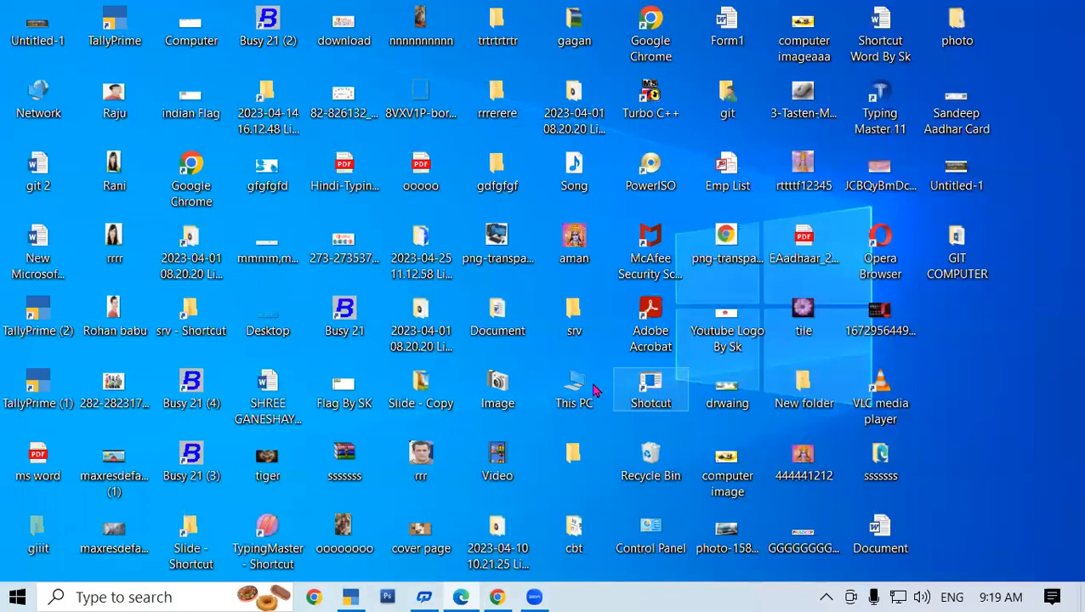
Look through the Downloads folder as large icons for a logo image, close it and return to TallyPrime.
double_click(594, 381)
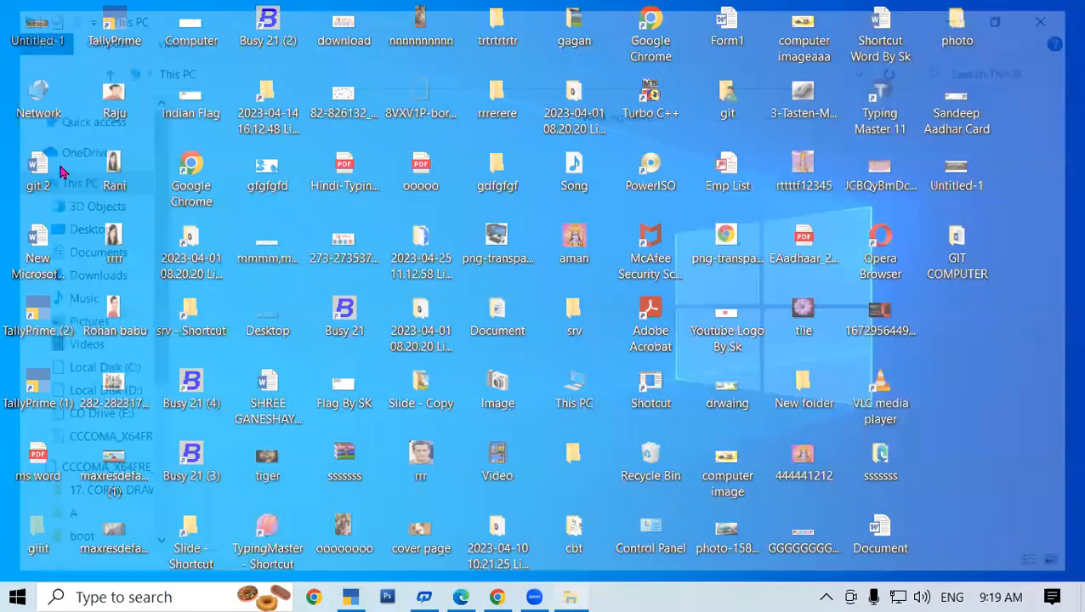
left_click(72, 277)
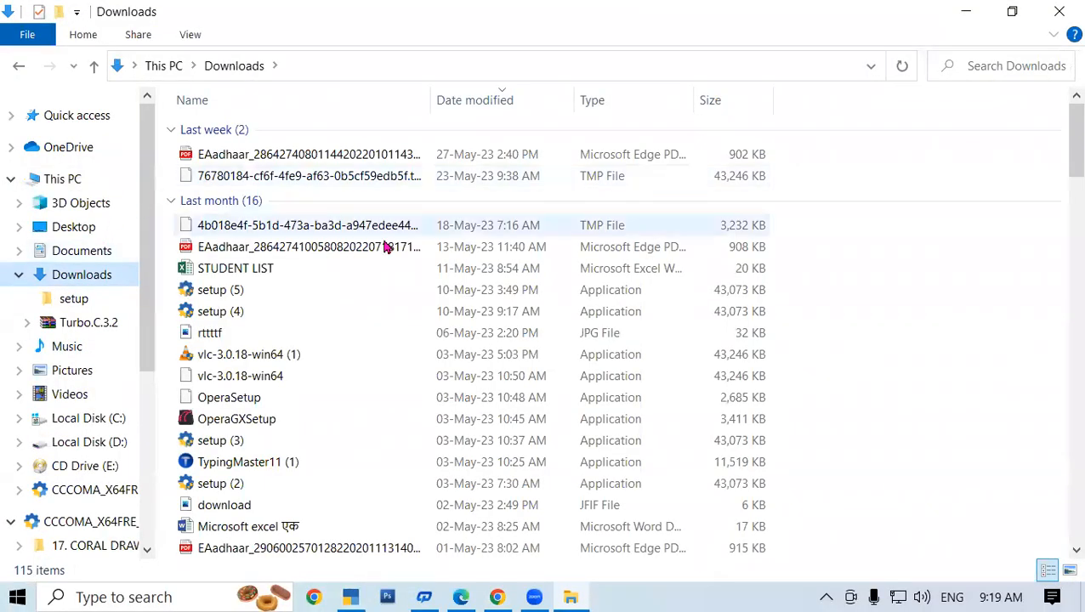
left_click(1069, 572)
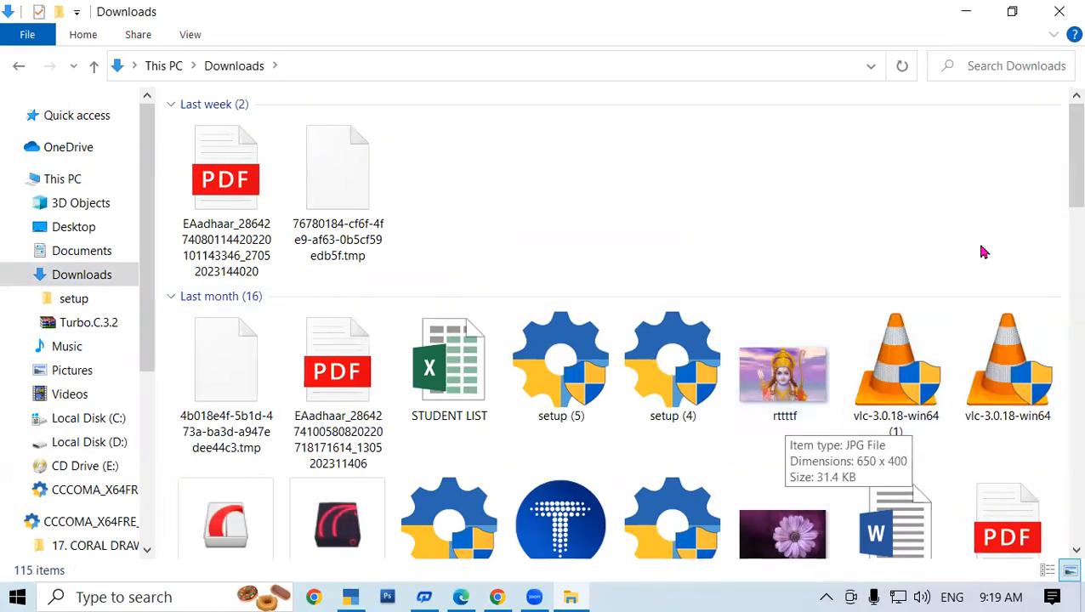
left_click_drag(1064, 152, 1061, 299)
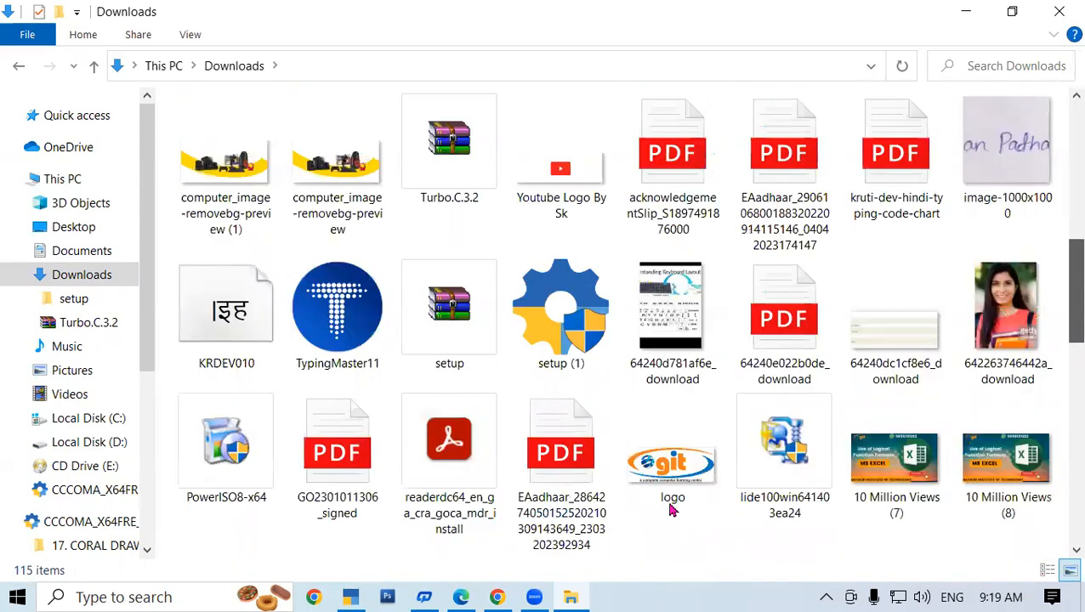
left_click(1060, 14)
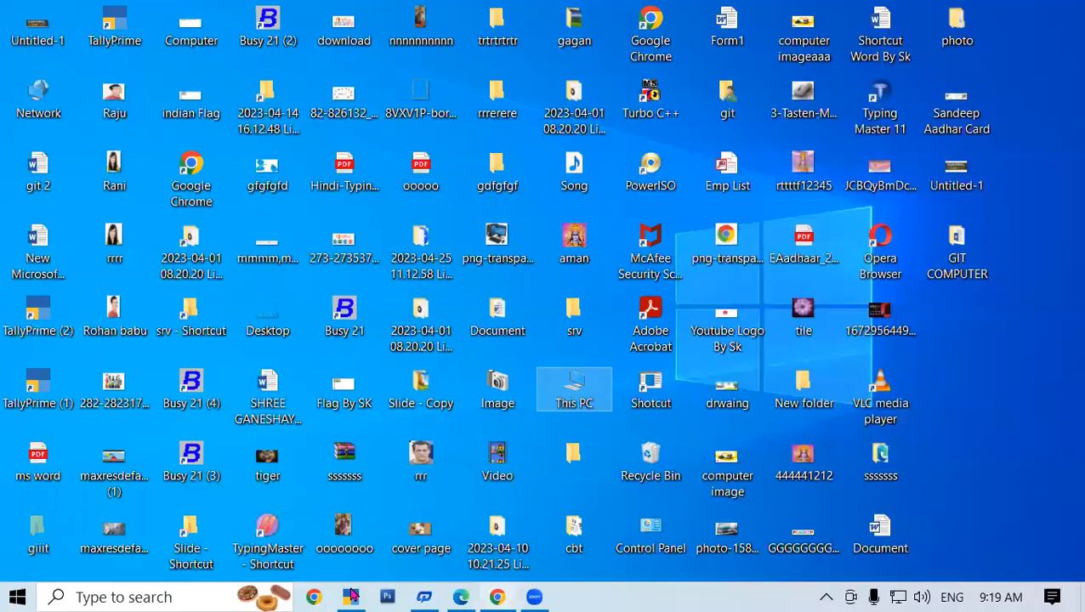
left_click(351, 597)
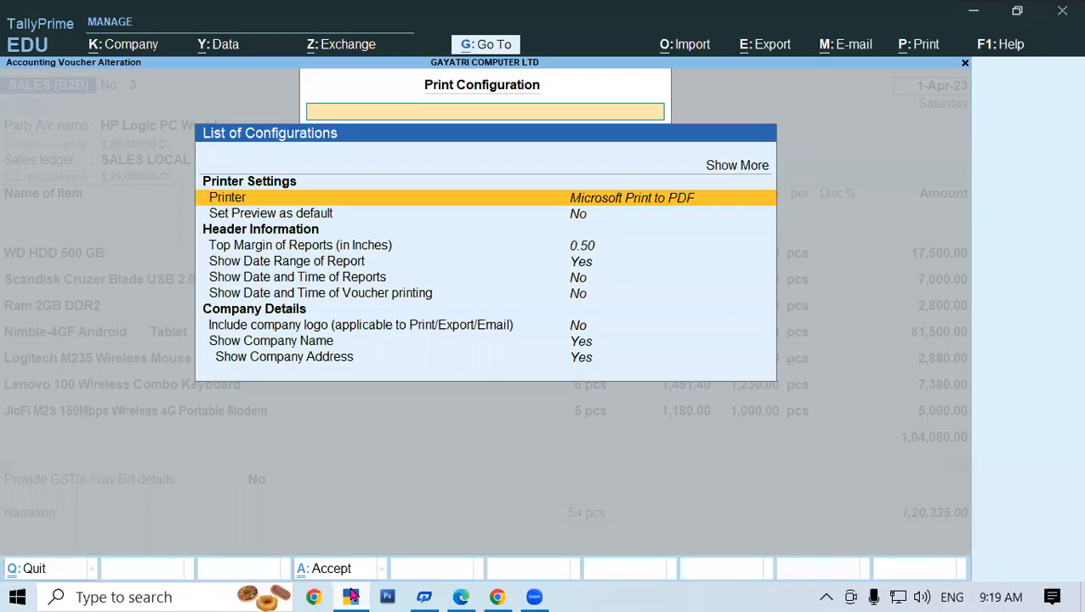
left_click(583, 330)
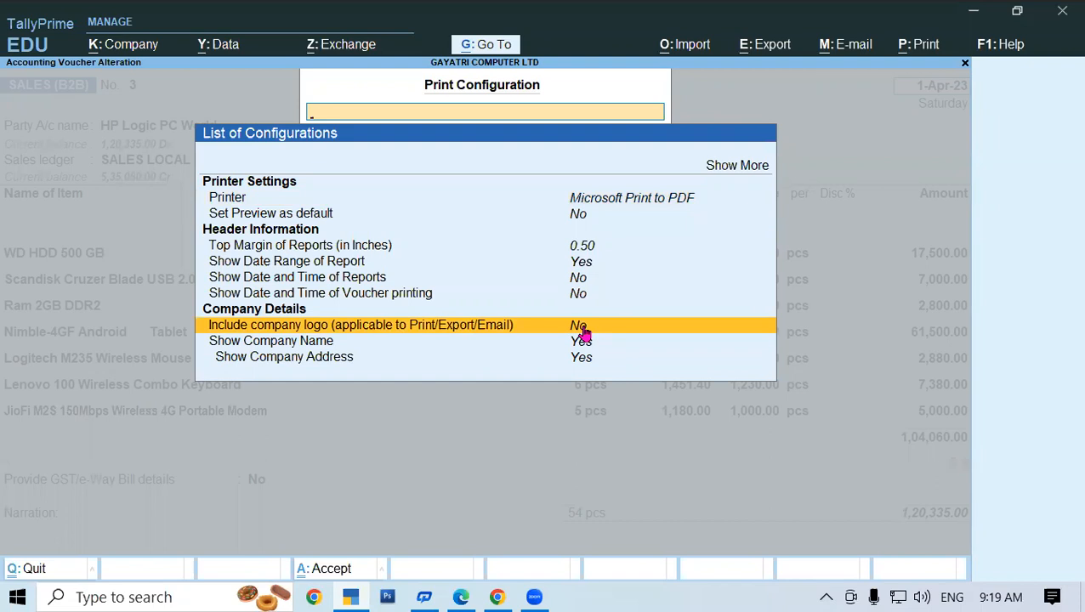
left_click(583, 330)
key("Escape")
key("Escape")
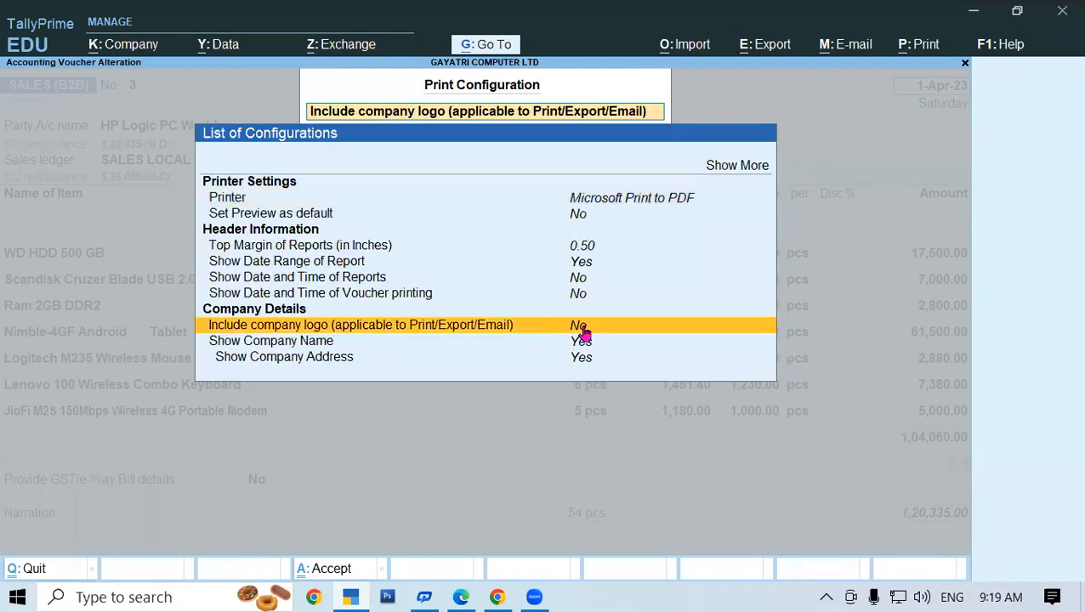
type("y")
key("Return")
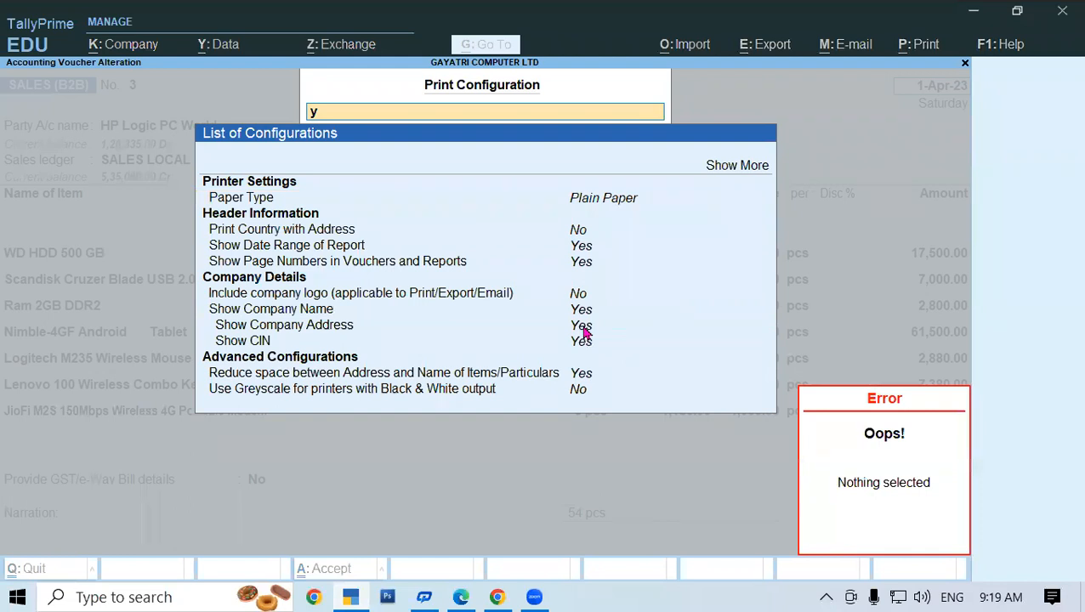
key("BackSpace")
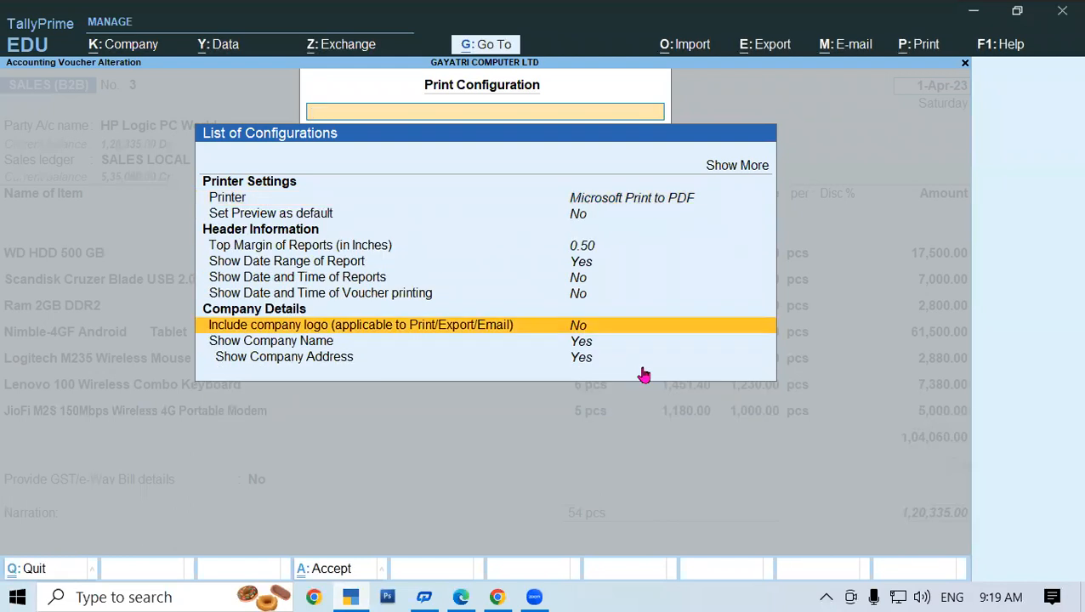
Set Include company logo to Yes in the print configuration for GAYATRI COMPUTER LTD.
left_click(380, 330)
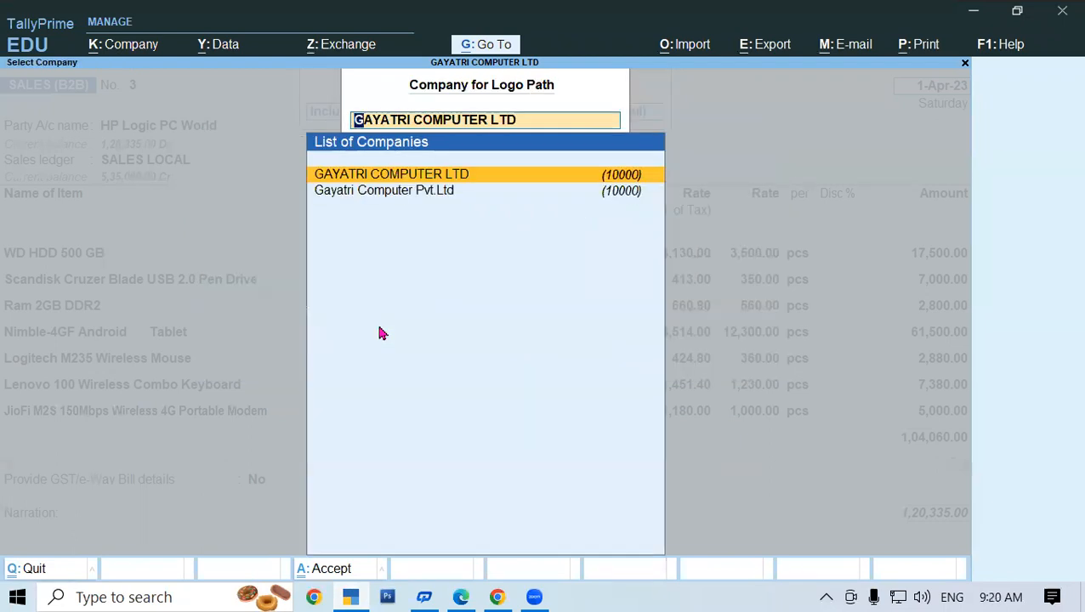
key("Return")
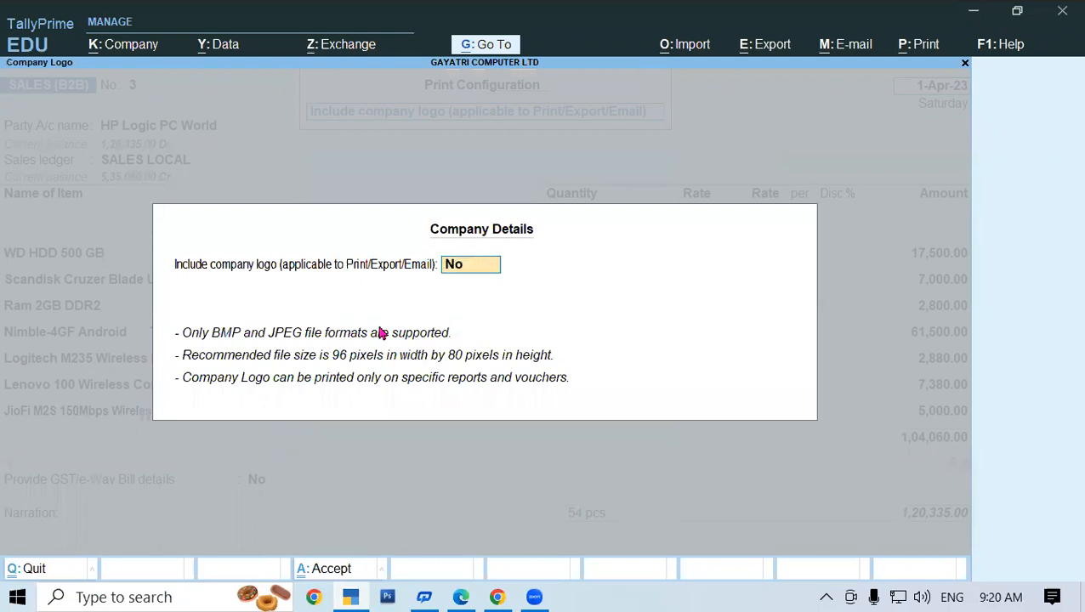
type("y")
key("Return")
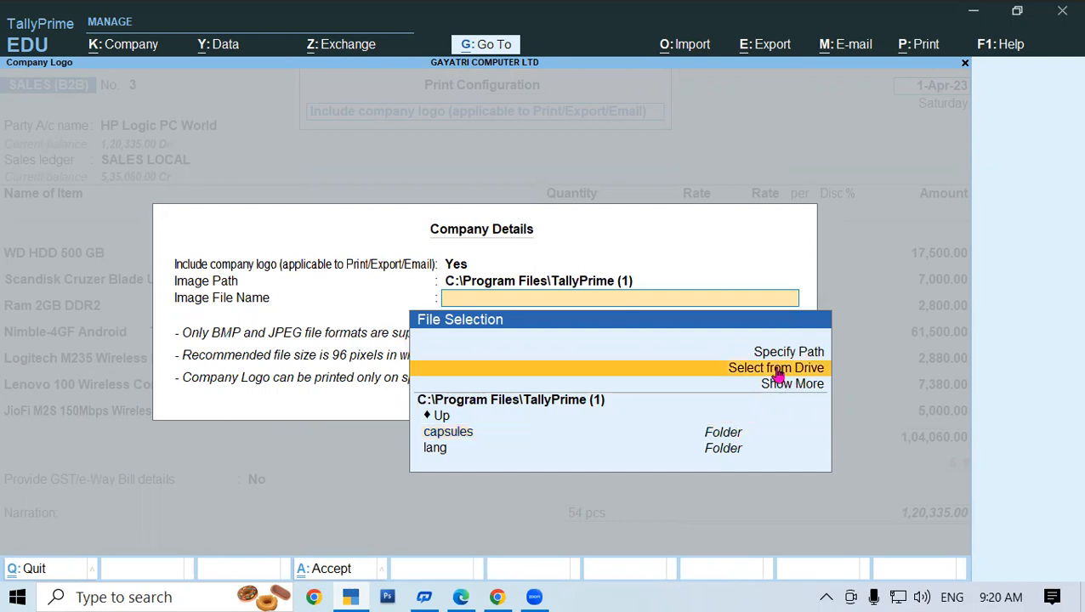
Browse from the drive list to the Downloads folder for the company logo's image path.
key("Return")
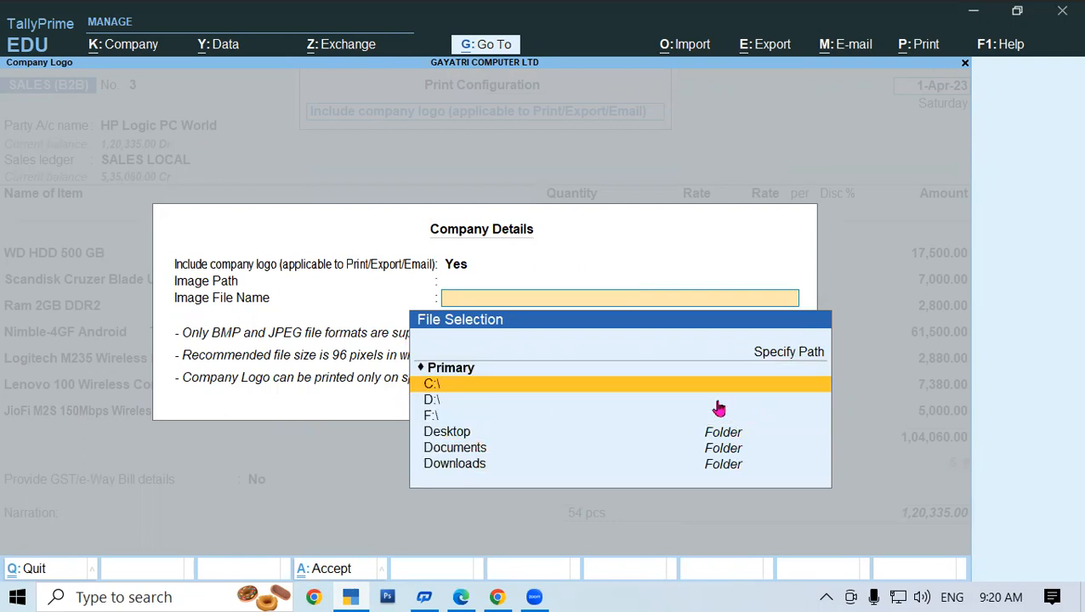
key("Down")
key("Down")
key("Down")
key("Down")
key("Down")
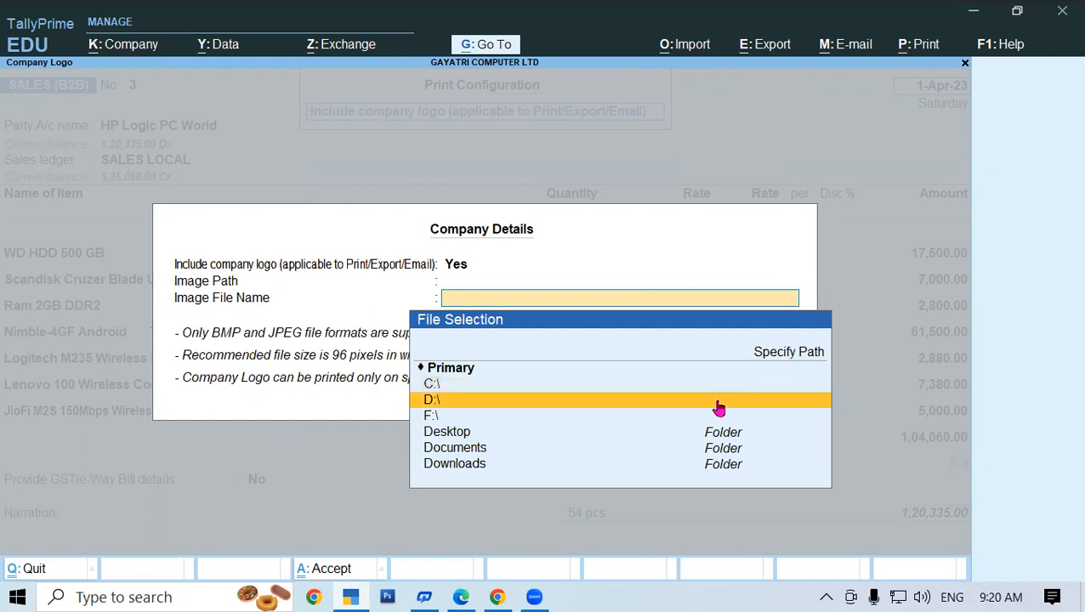
key("Return")
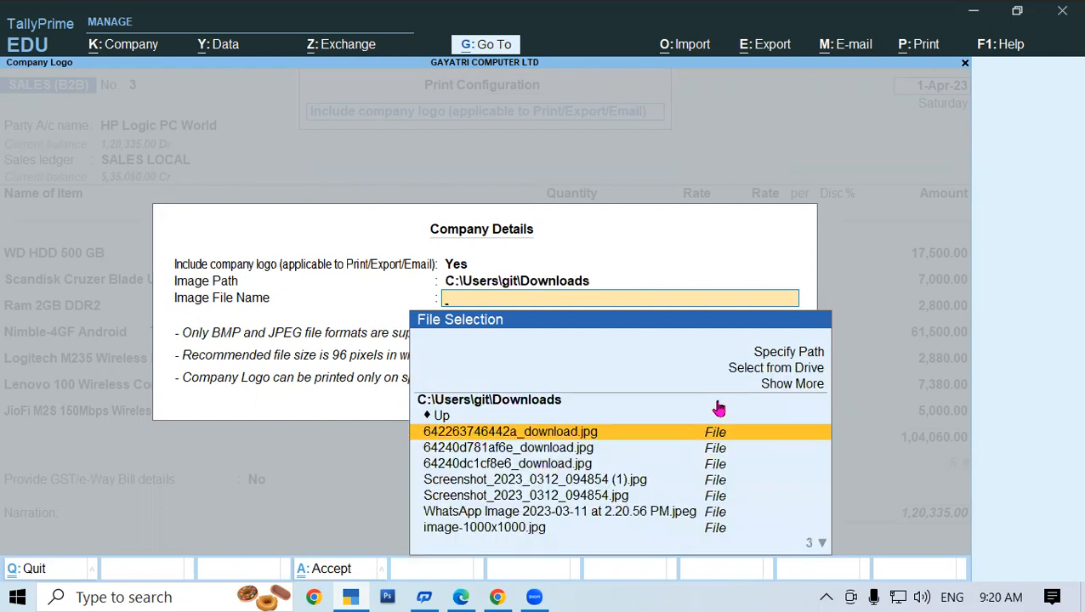
Choose logo.jpg as the company logo for GAYATRI COMPUTER LTD and close the print configuration.
type("lo")
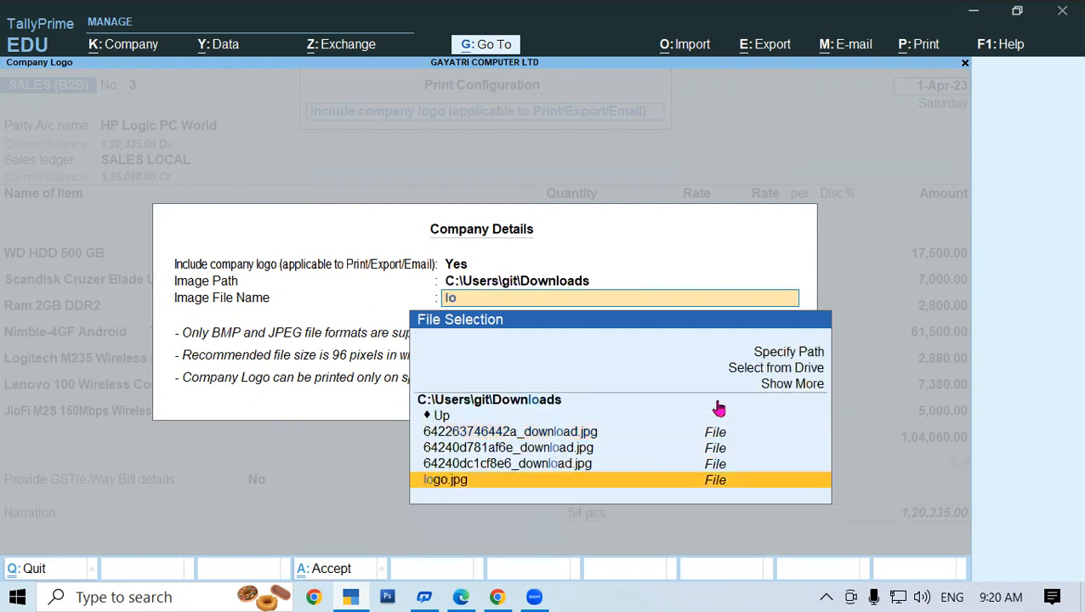
type("go")
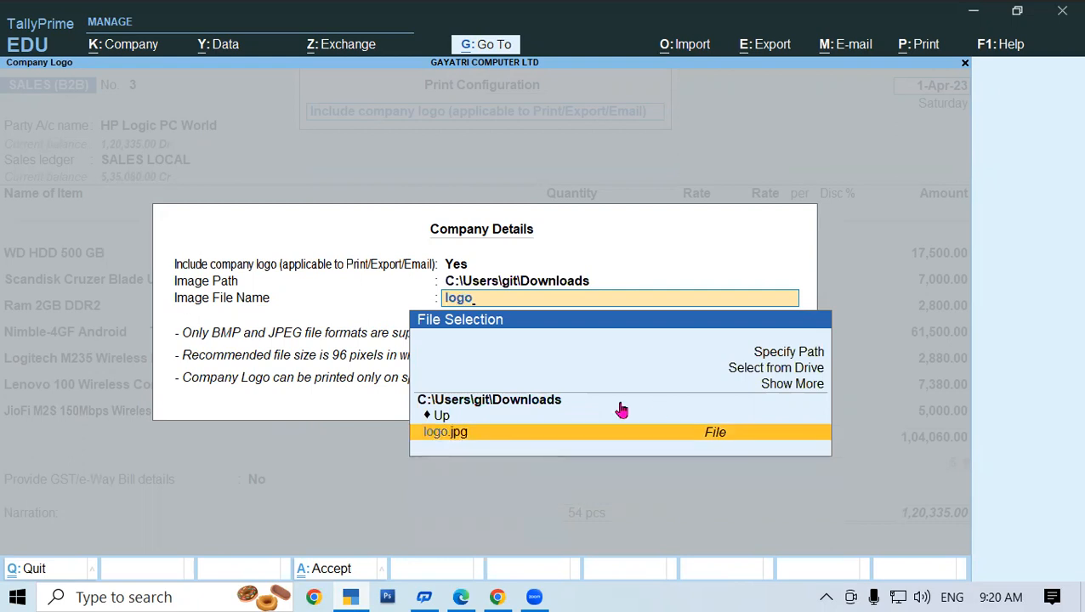
left_click(438, 434)
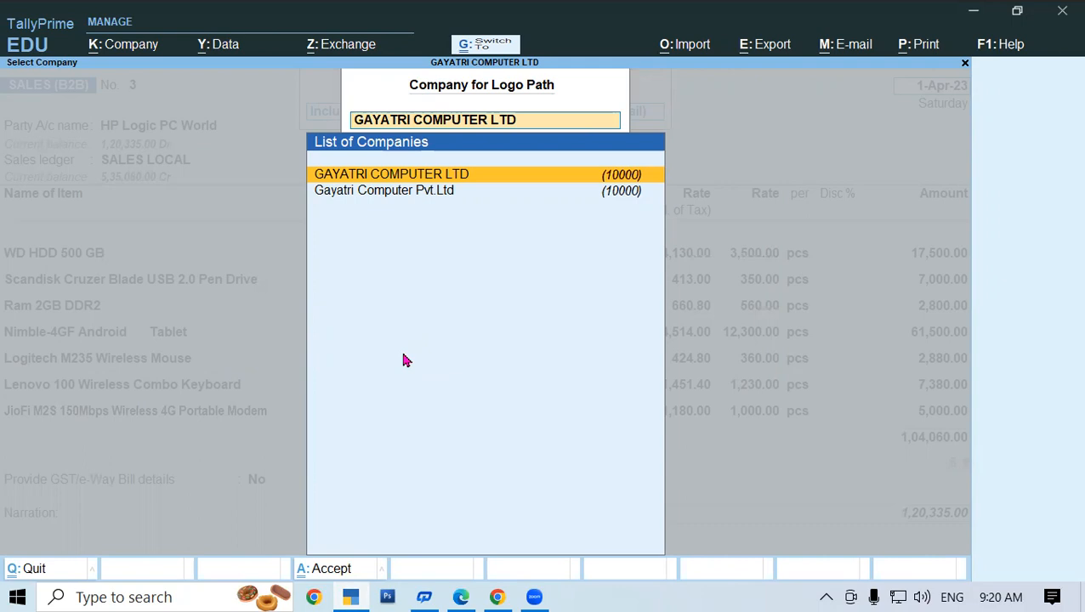
key("Return")
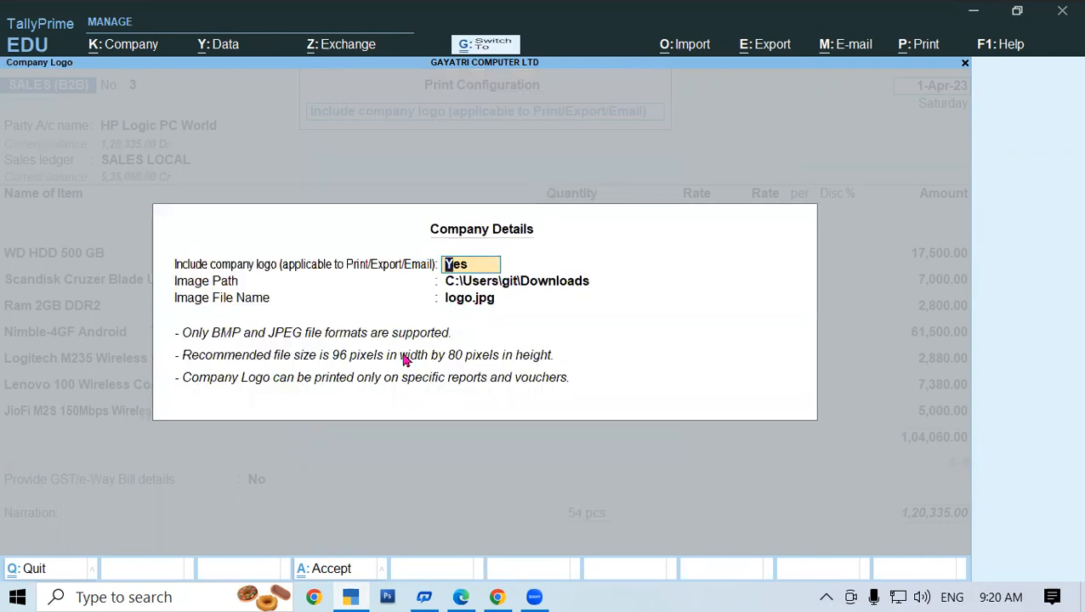
key("Return")
key("Escape")
key("Escape")
key("Escape")
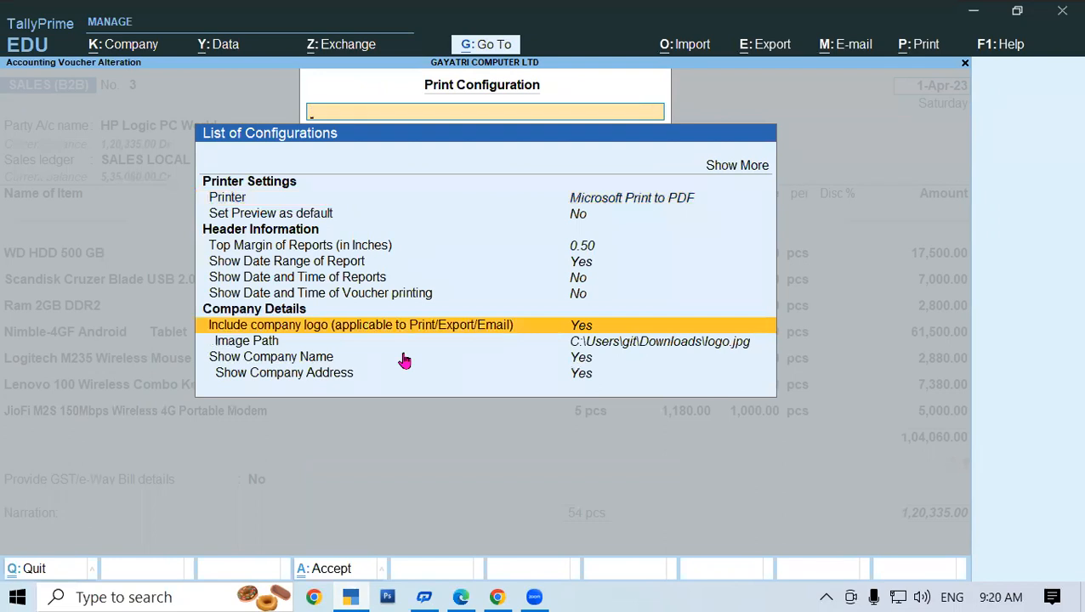
key("Escape")
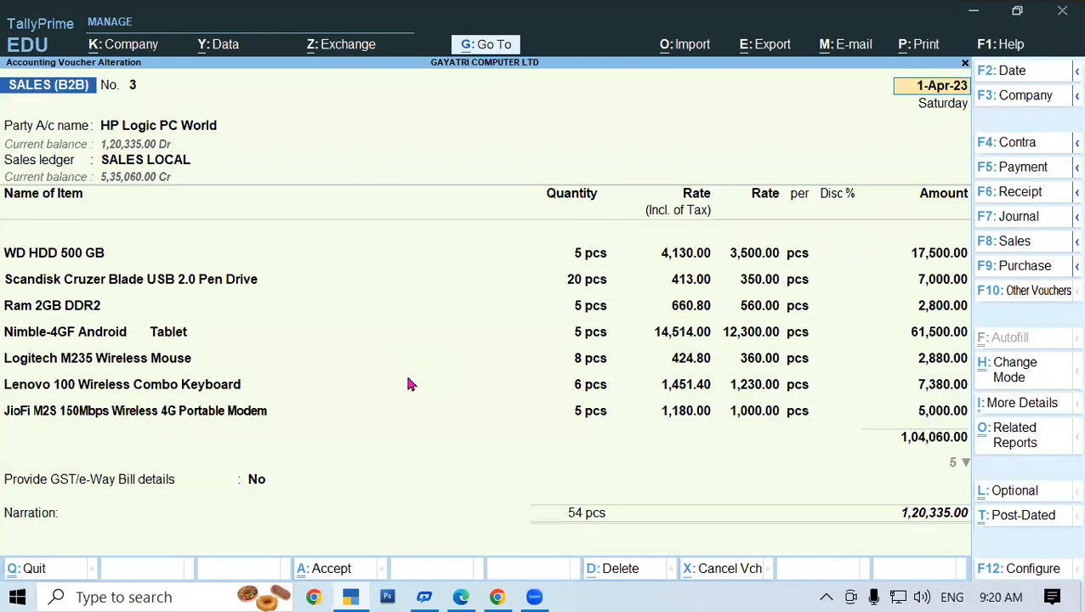
Preview the Tax Invoice of SALES (B2B) voucher No. 3 and zoom in on it.
key("ctrl")
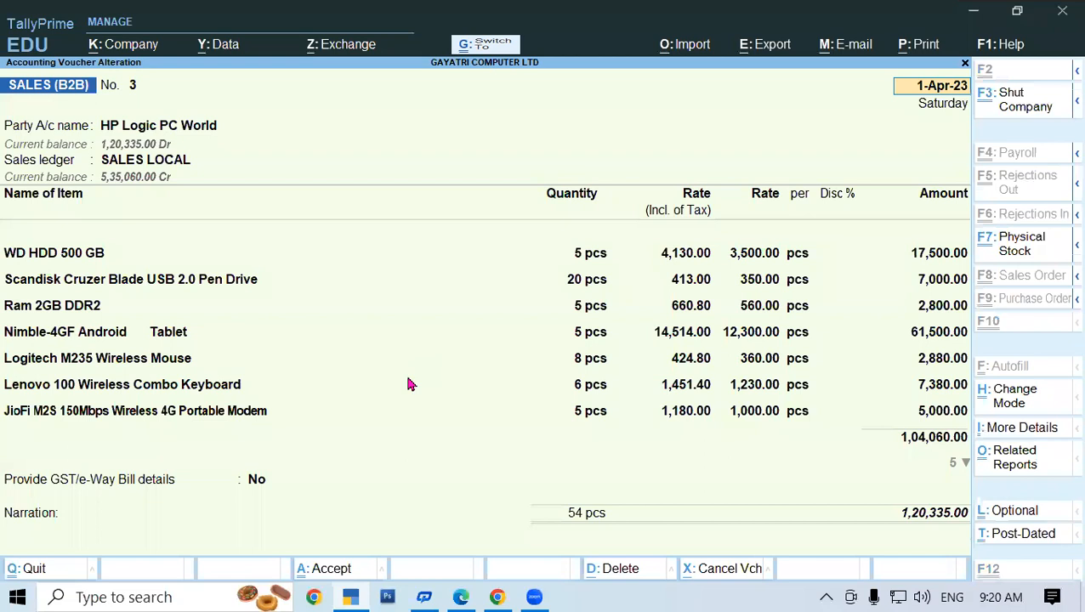
key("ctrl+p")
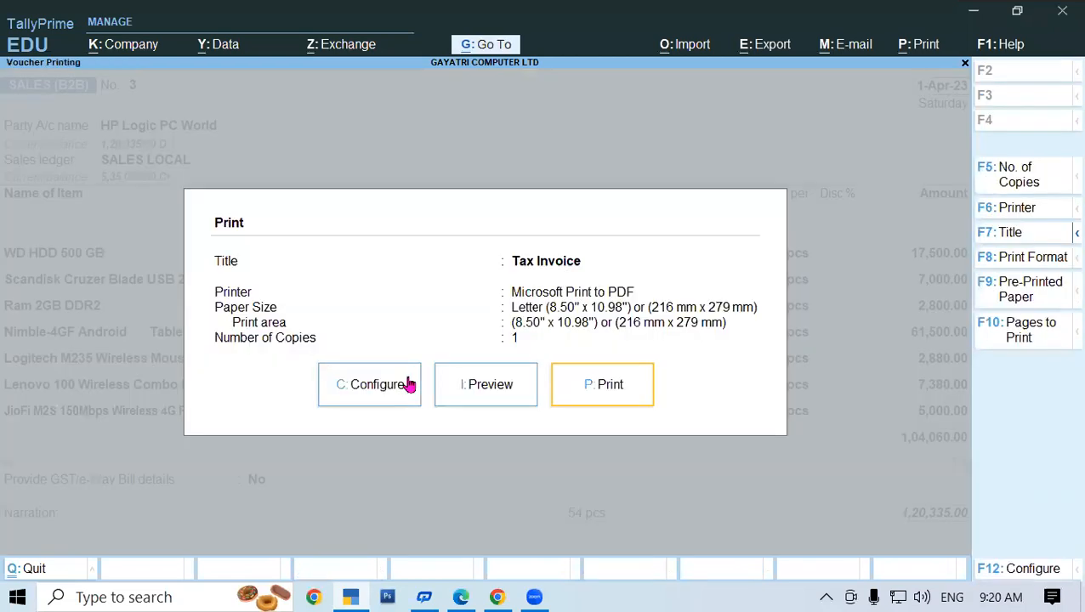
left_click(509, 385)
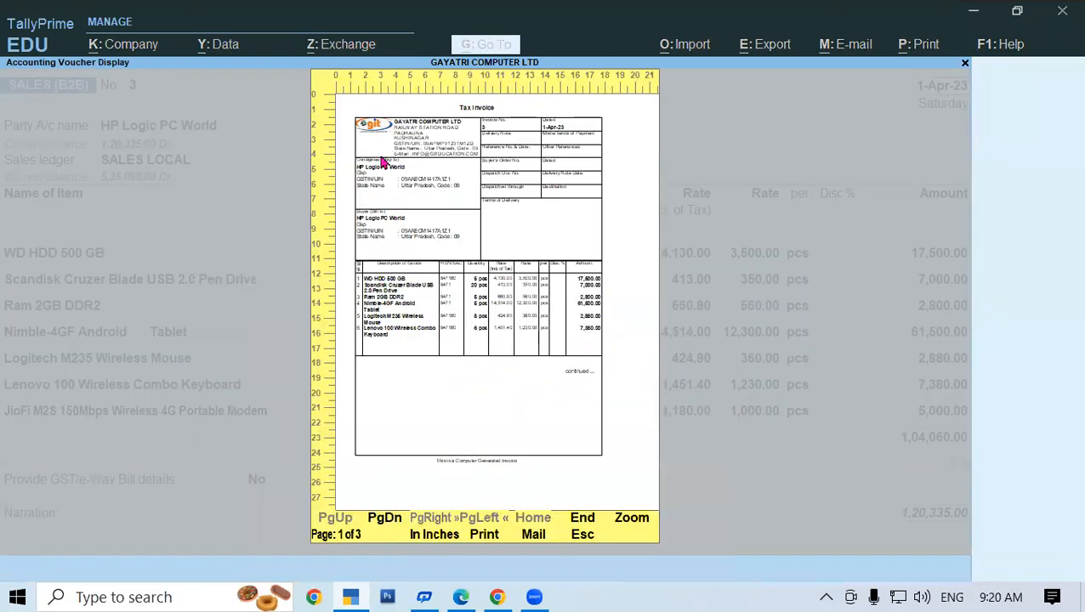
key("z")
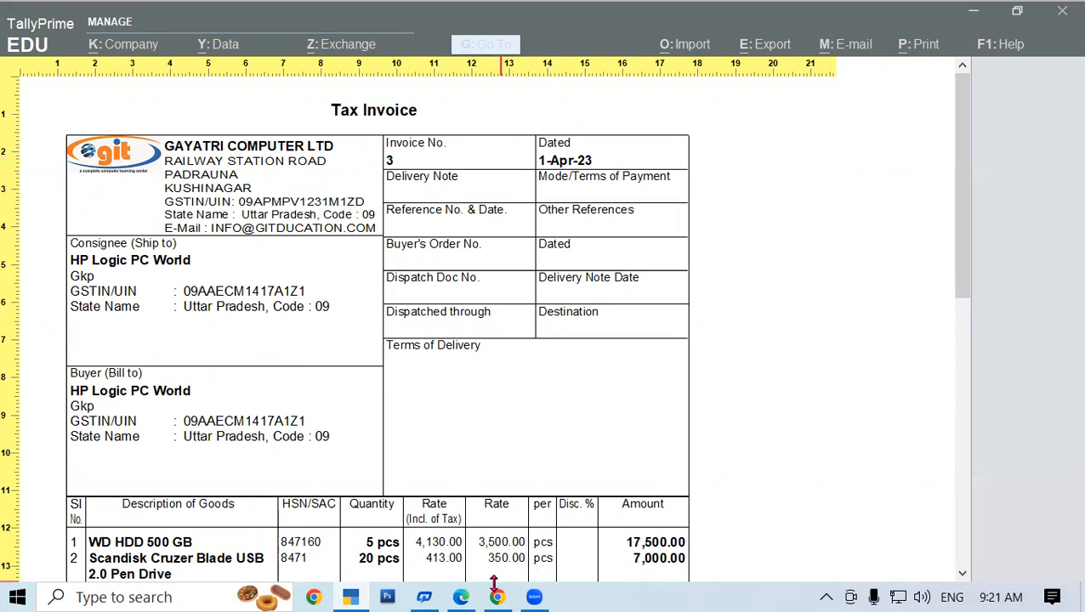
Switch to the Edge PDF, read the Invoice Printing and Supplier Inclusive Of Tax sections, and return to TallyPrime.
left_click(460, 597)
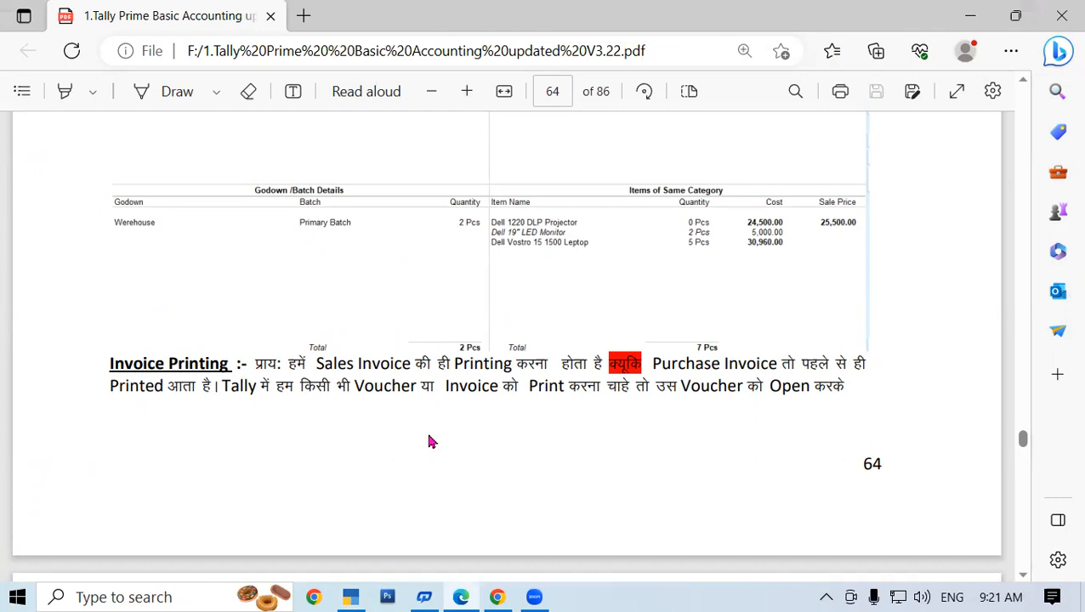
scroll(430, 442, "down", 5)
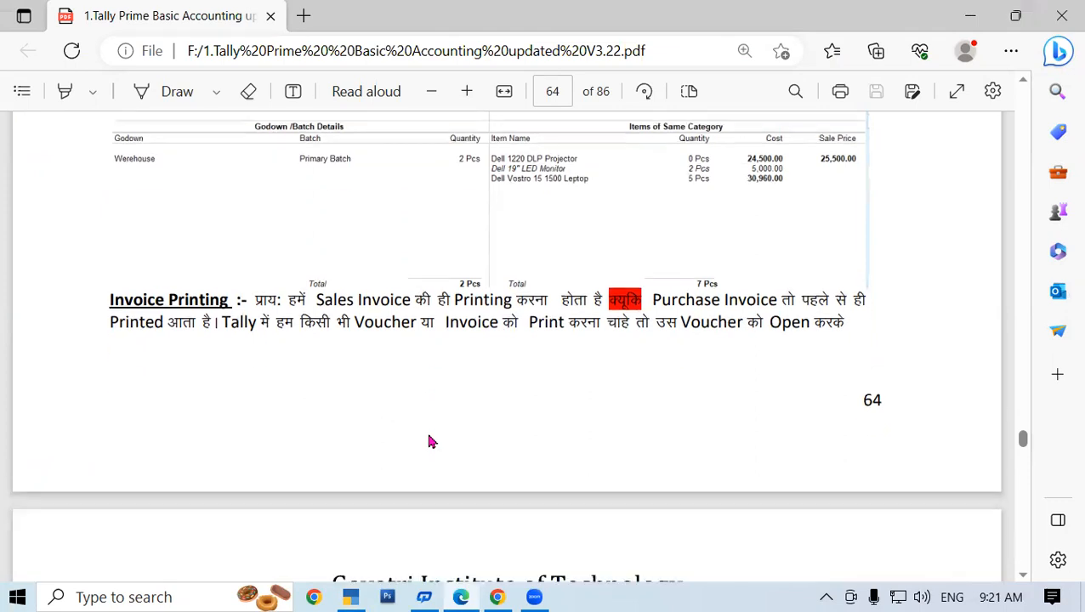
scroll(430, 441, "down", 5)
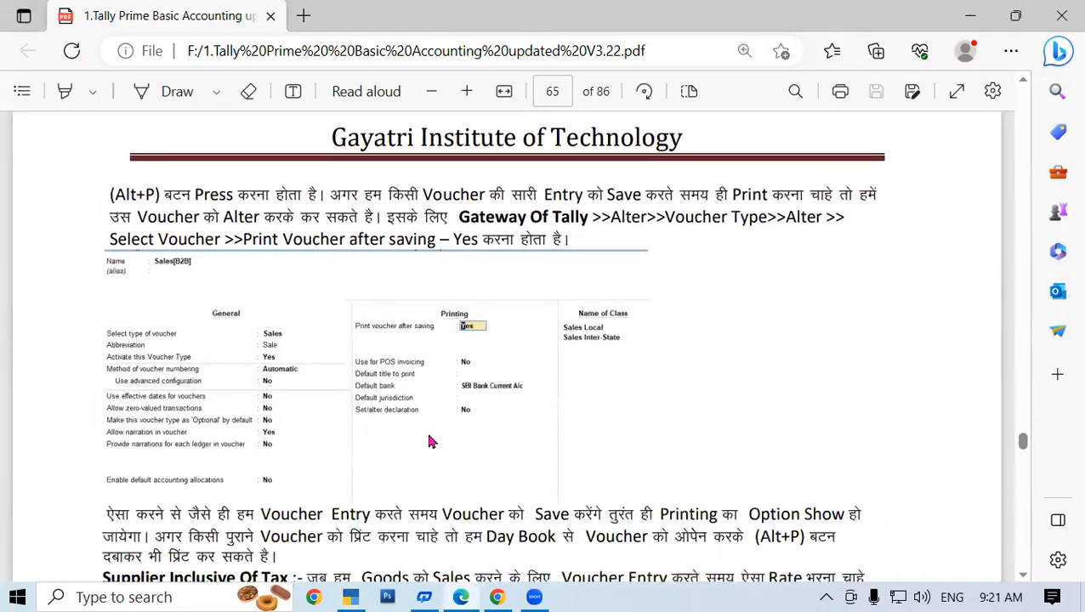
scroll(430, 442, "down", 1)
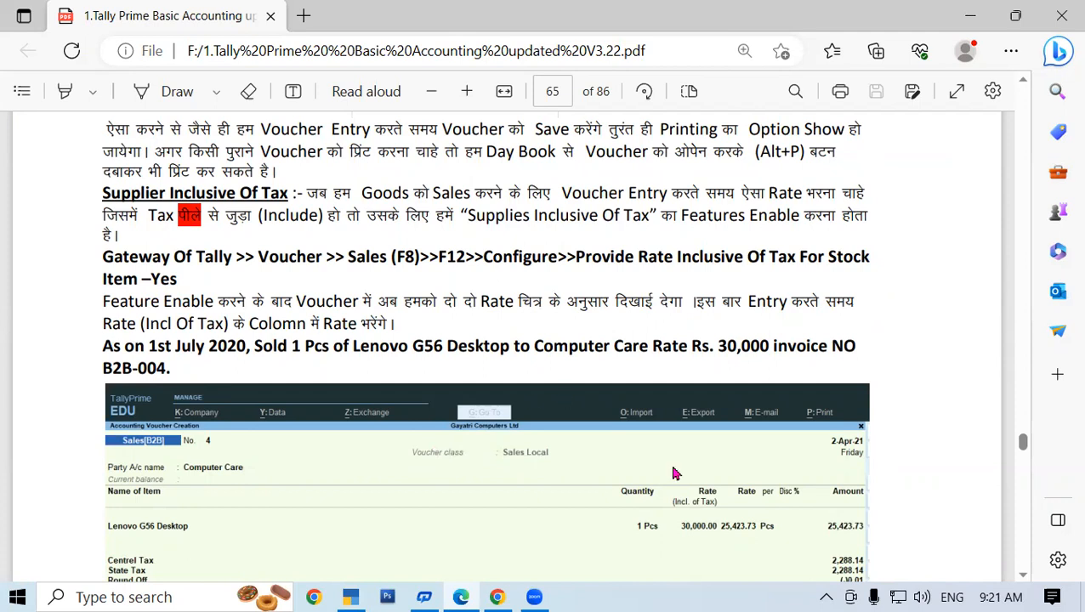
left_click(350, 597)
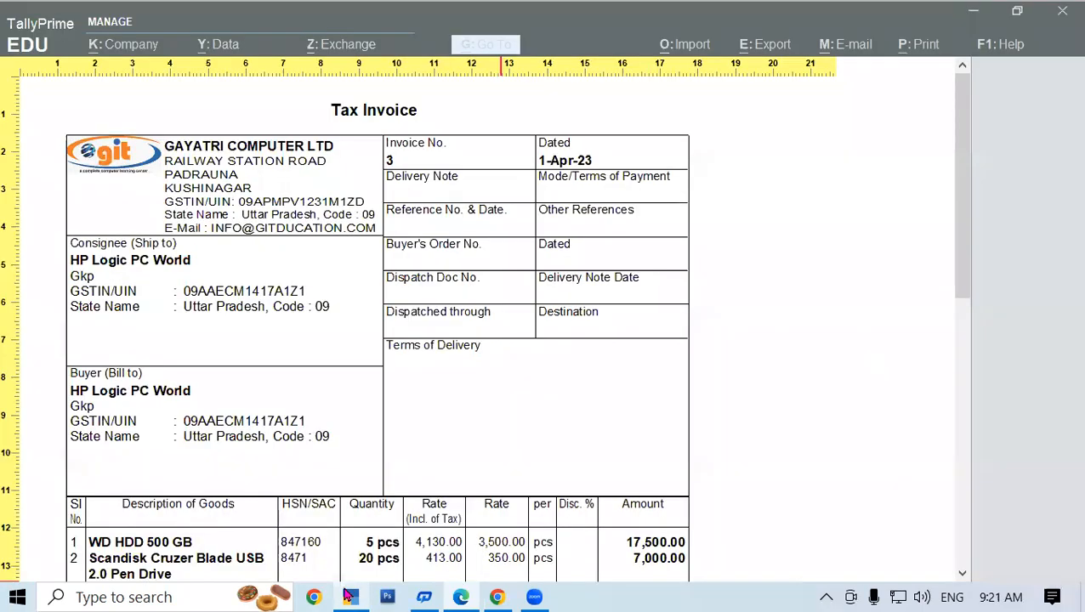
Close the invoice preview and voucher No. 3, and set the new SALES (B2B) voucher's class to SALES LOCAL.
key("Escape")
key("Escape")
key("Escape")
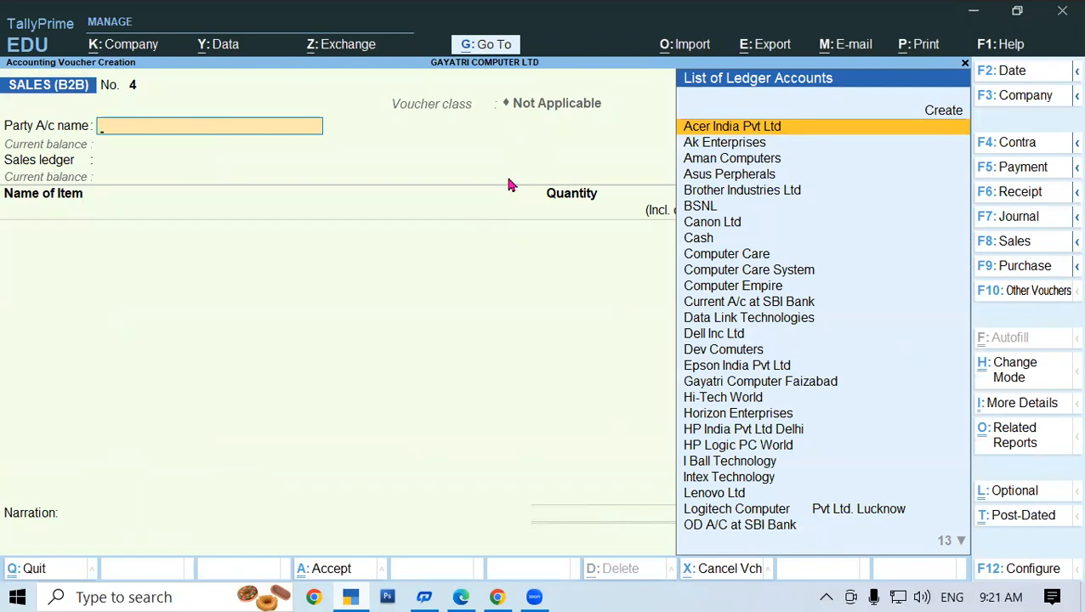
key("F8")
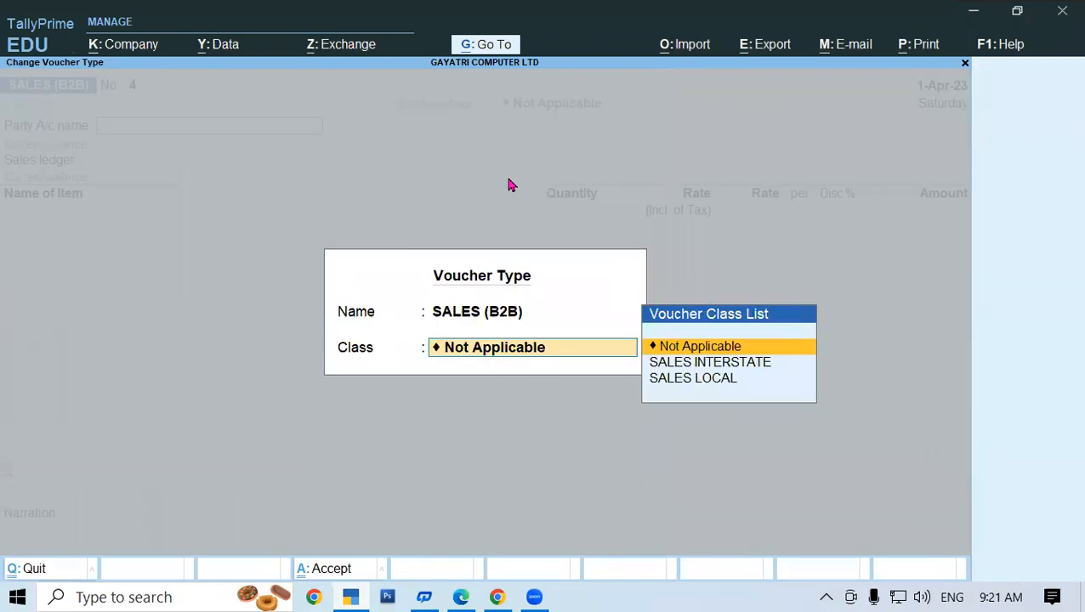
key("Down")
key("Down")
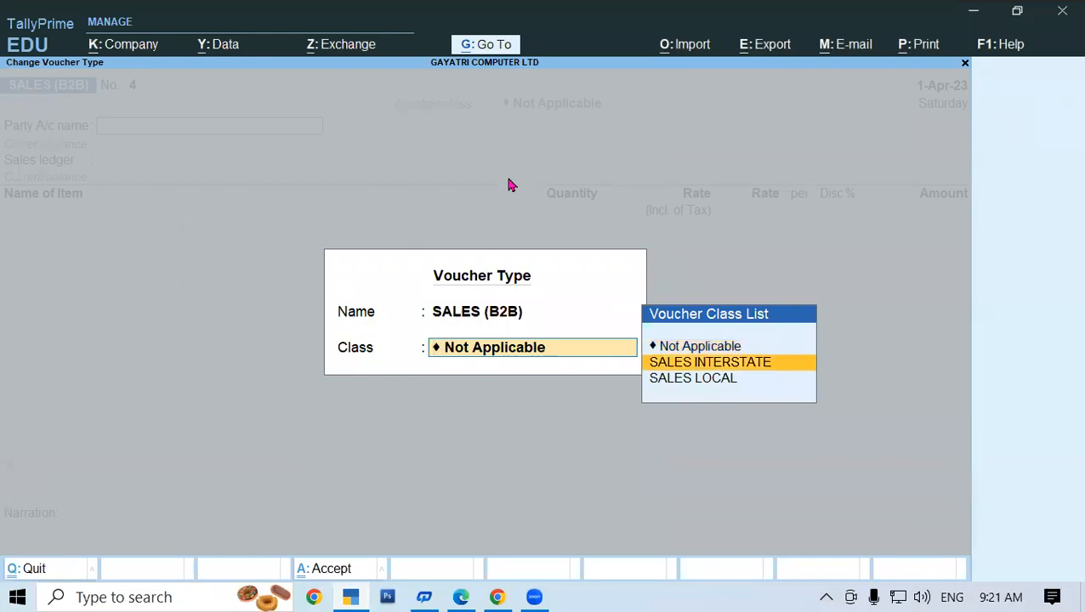
key("Return")
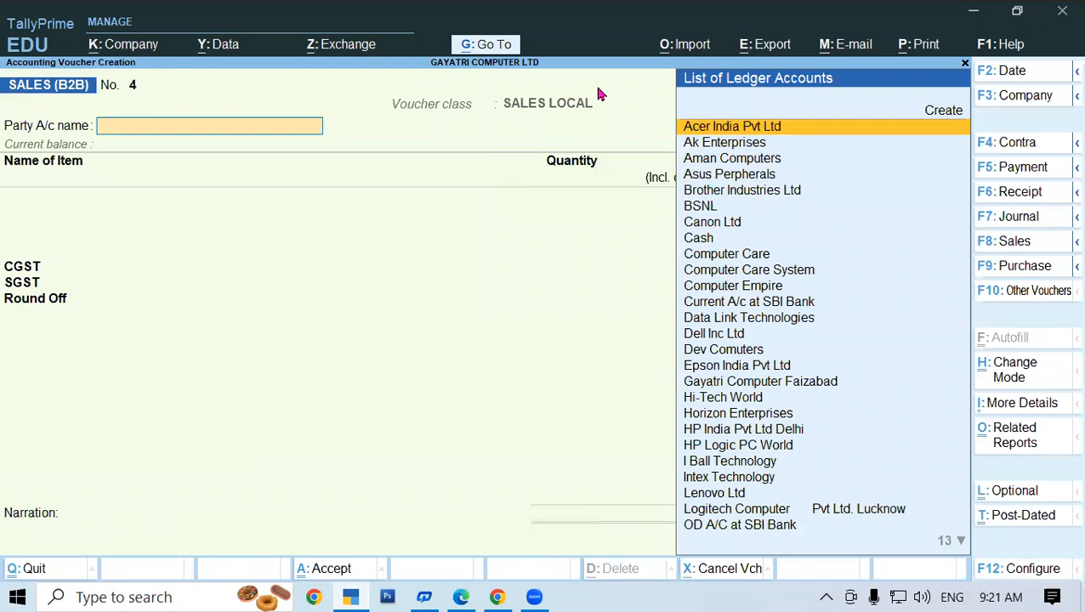
Check the Computer Care sales exercise in the Edge PDF and return to the TallyPrime voucher.
key("alt+Tab")
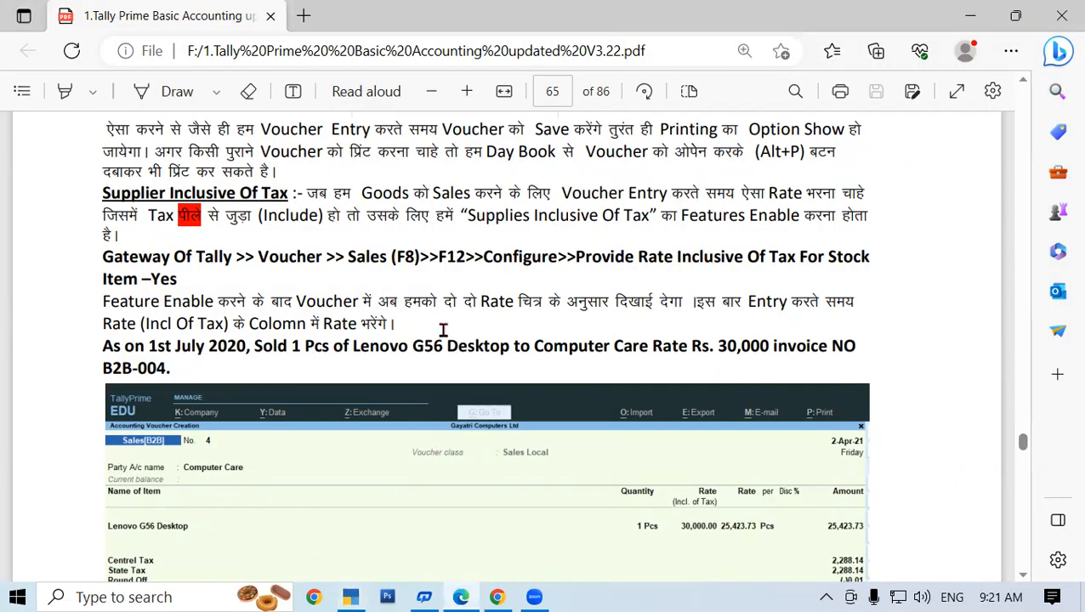
left_click(354, 597)
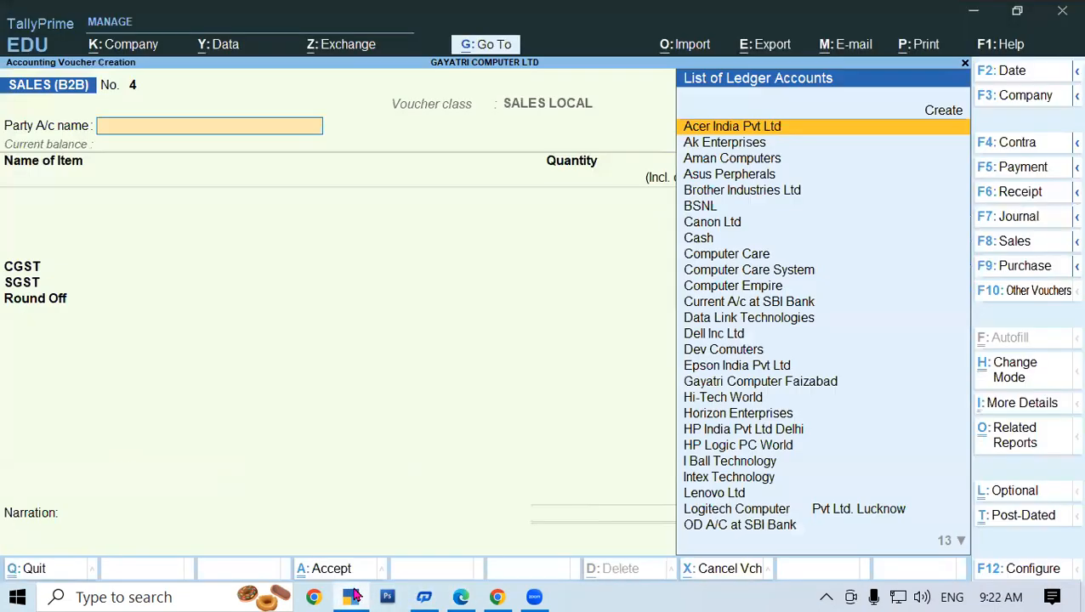
left_click(354, 597)
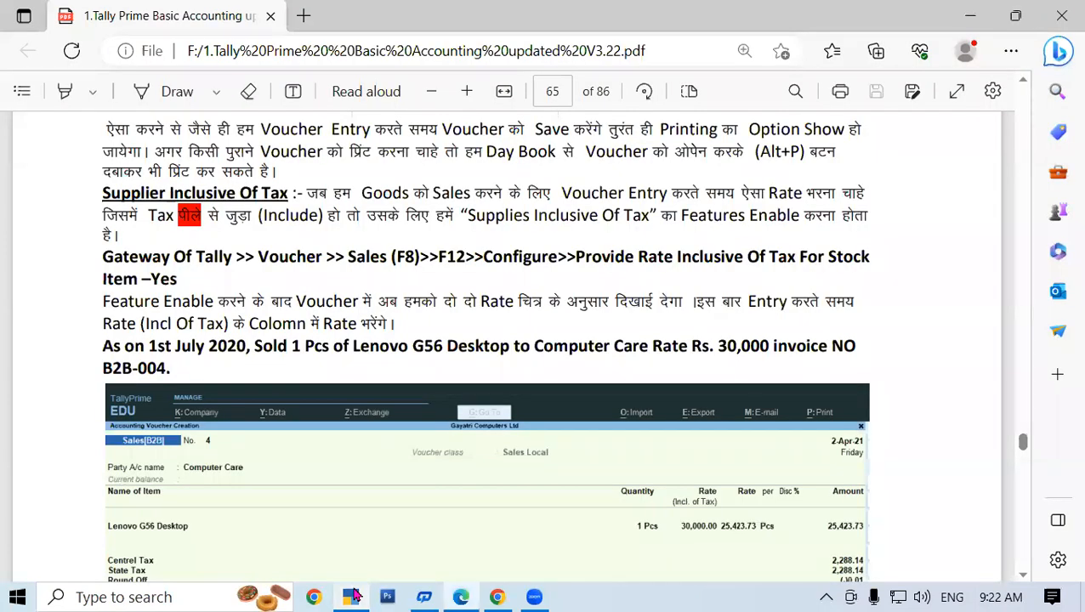
left_click(354, 597)
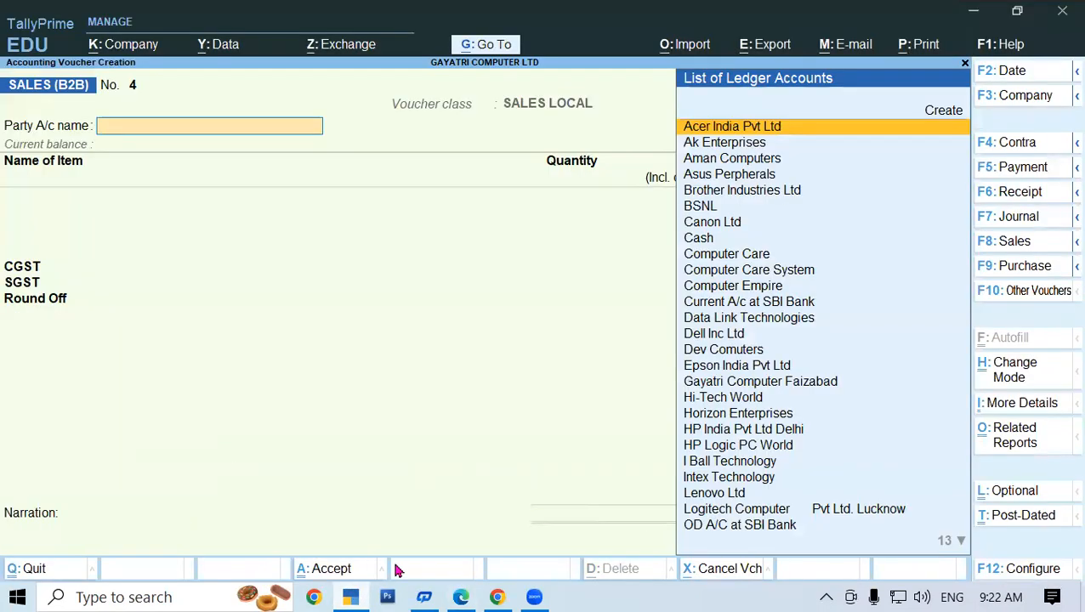
Set Computer Care as the party account of the sales voucher and accept its dispatch and party details unchanged.
type("Com")
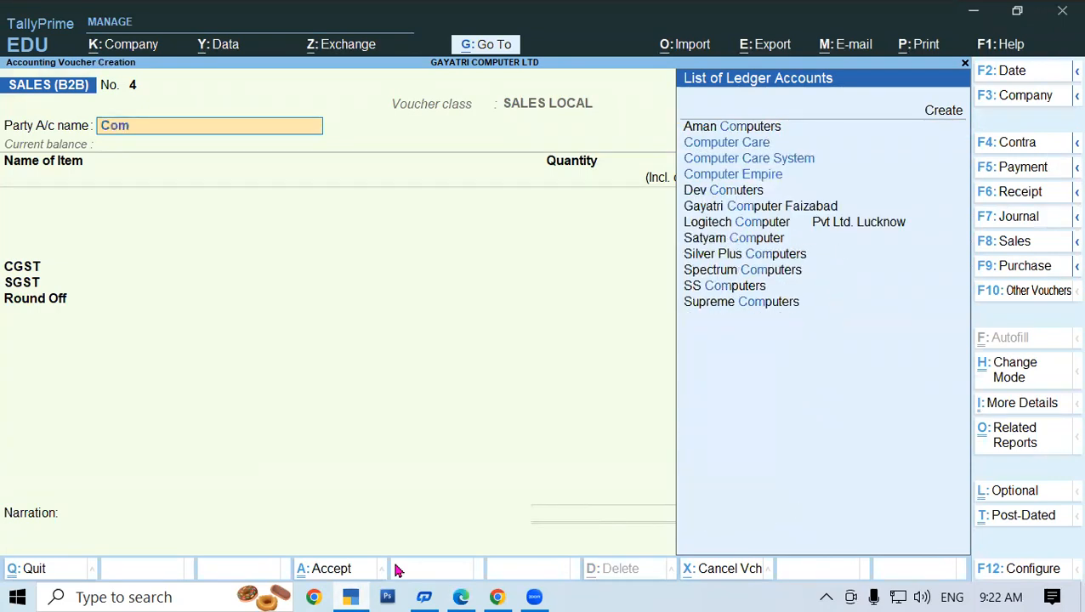
key("Down")
key("Return")
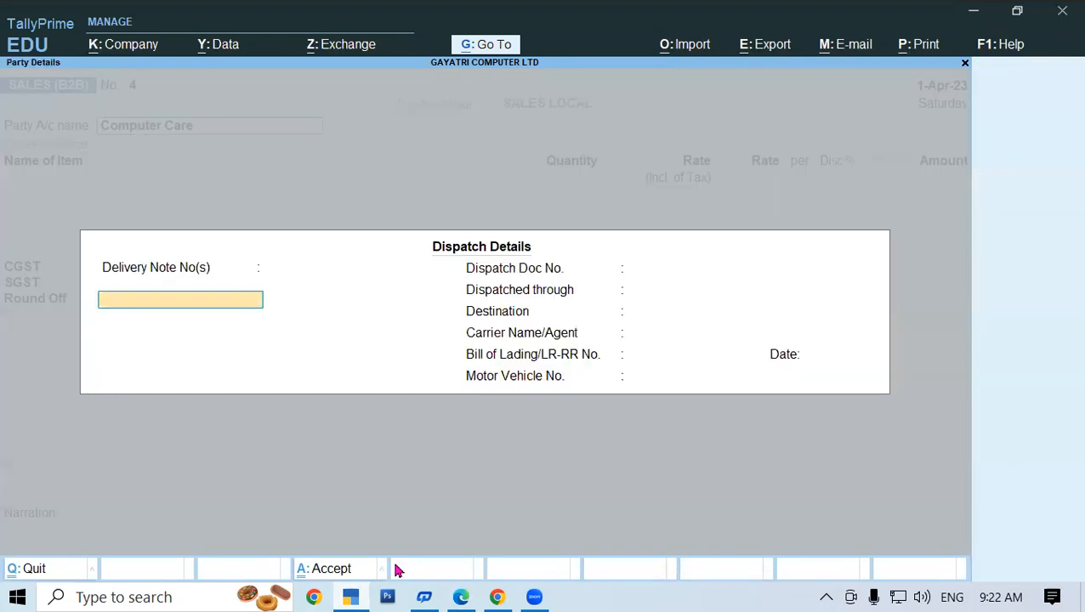
key("ctrl+a")
key("ctrl+a")
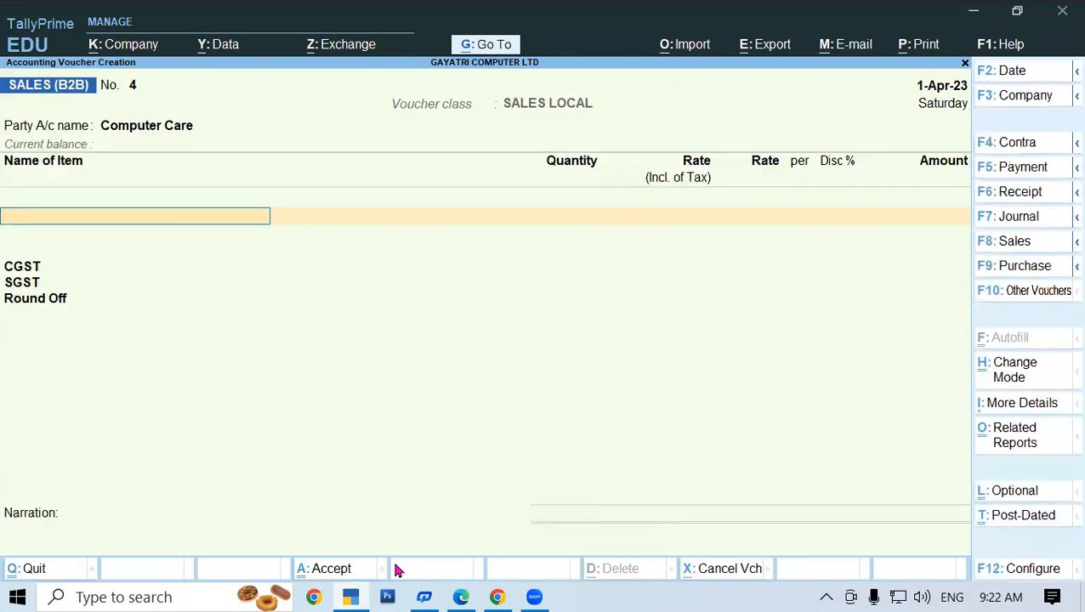
Add Lenovo G56 Desktop as the stock item and leave its description blank.
type("Len")
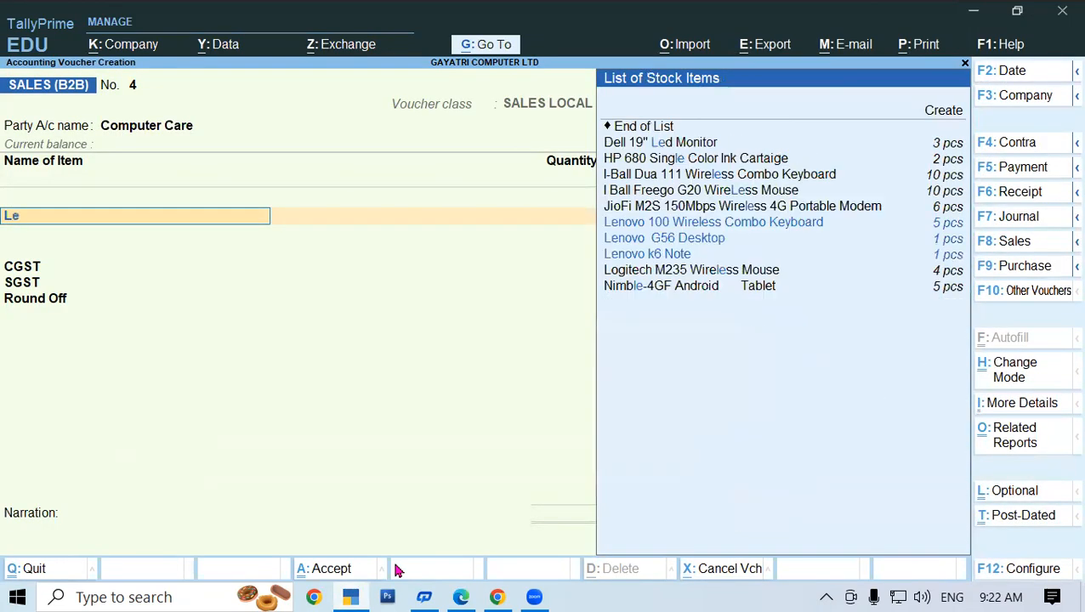
key("Down")
key("Down")
key("Return")
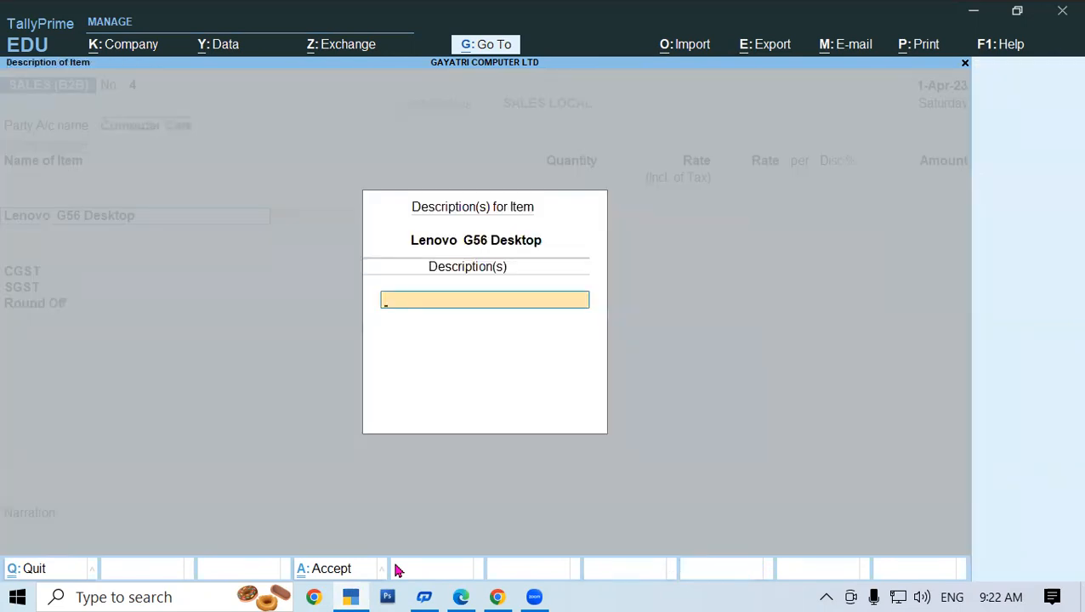
key("Return")
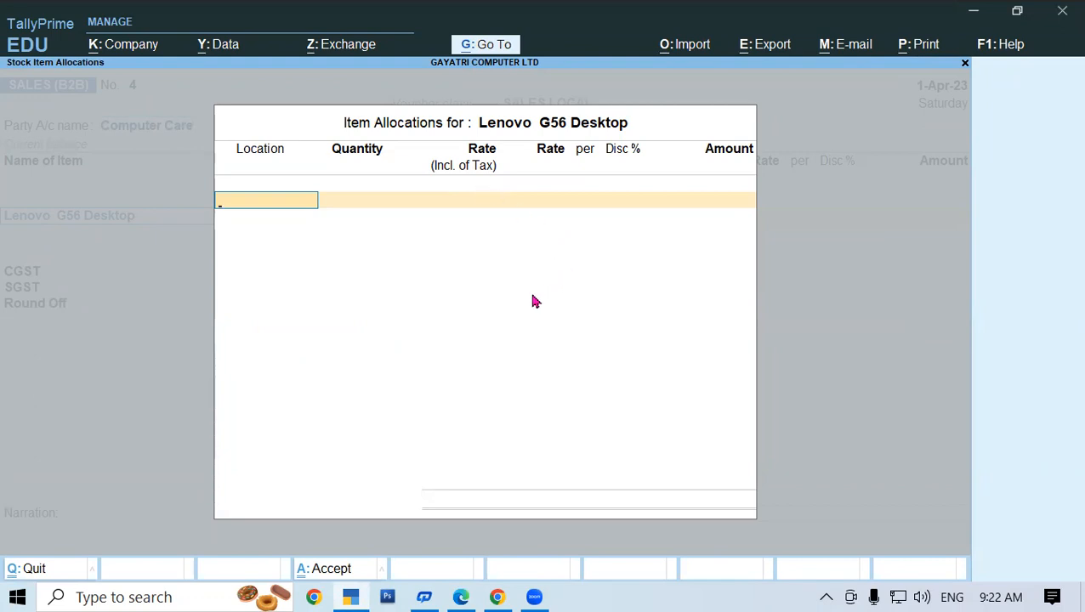
Leave the item allocation, enable Show more configurations in the sales voucher's configuration, and accept it.
key("Escape")
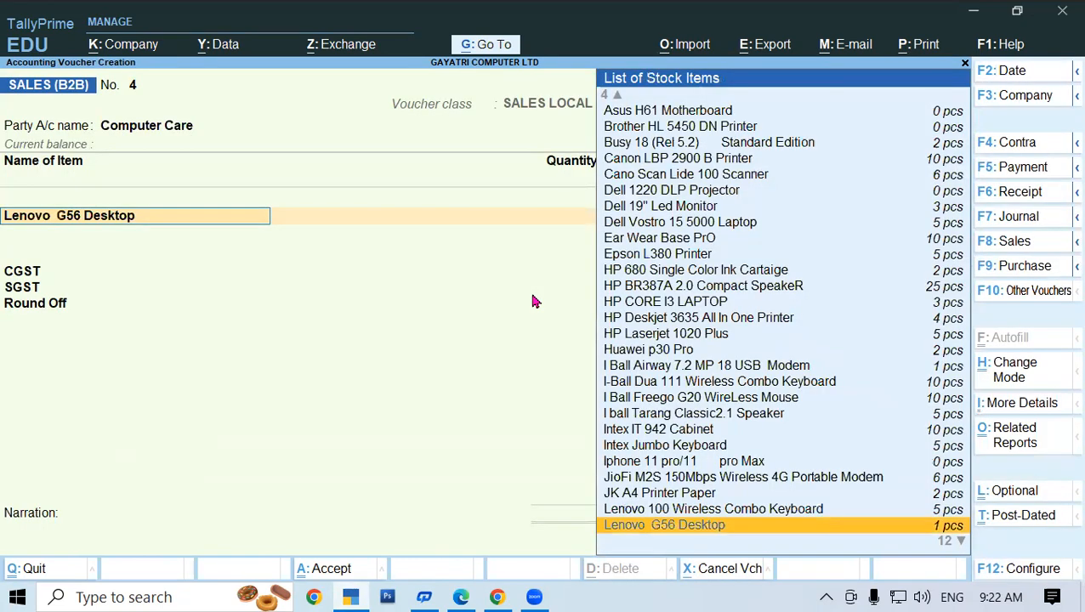
key("F12")
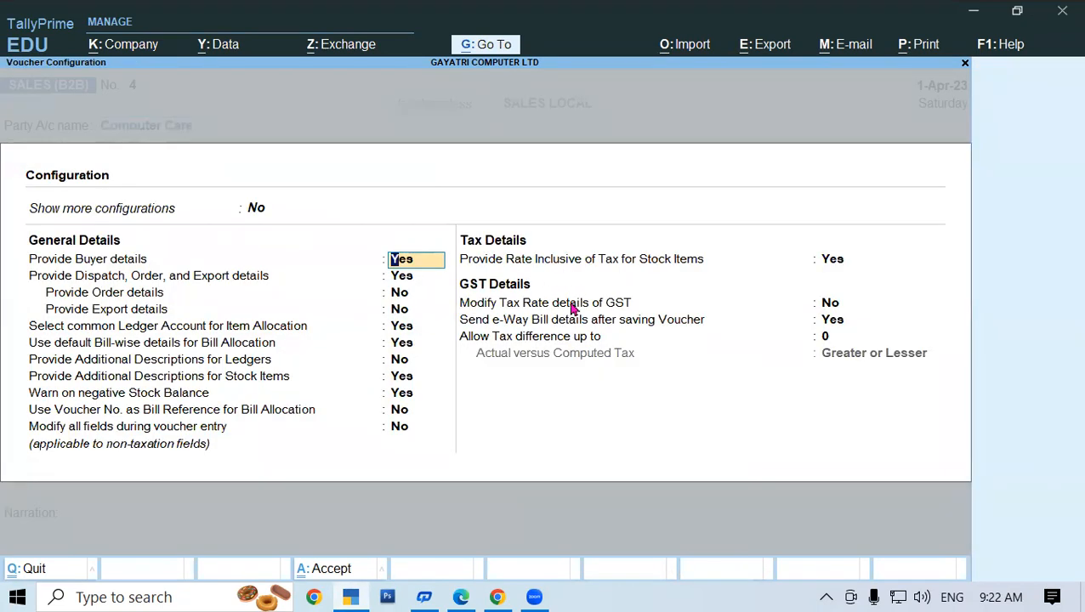
left_click(249, 210)
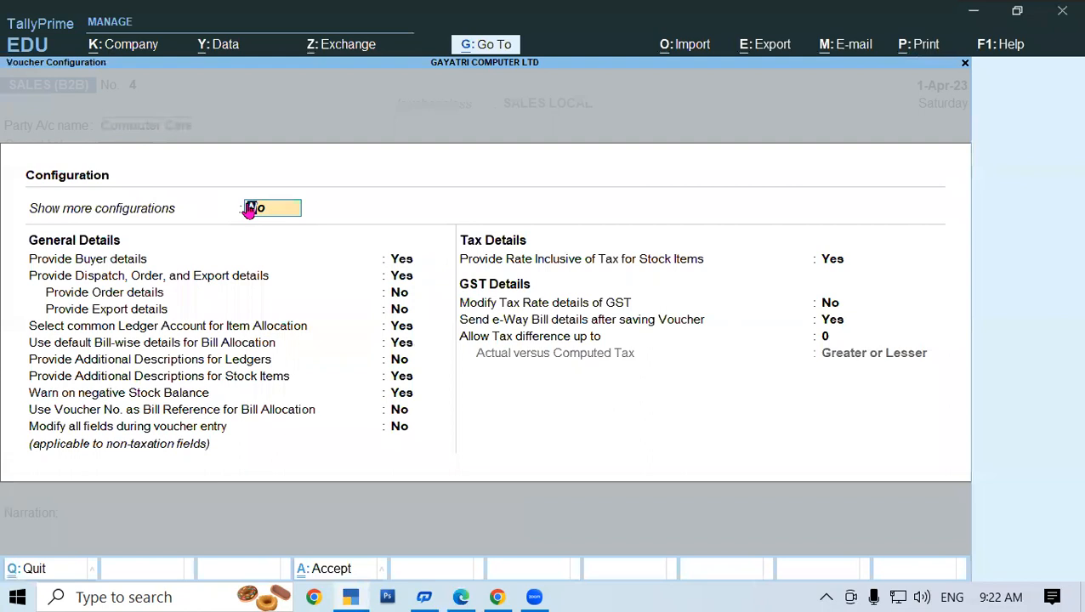
key("y")
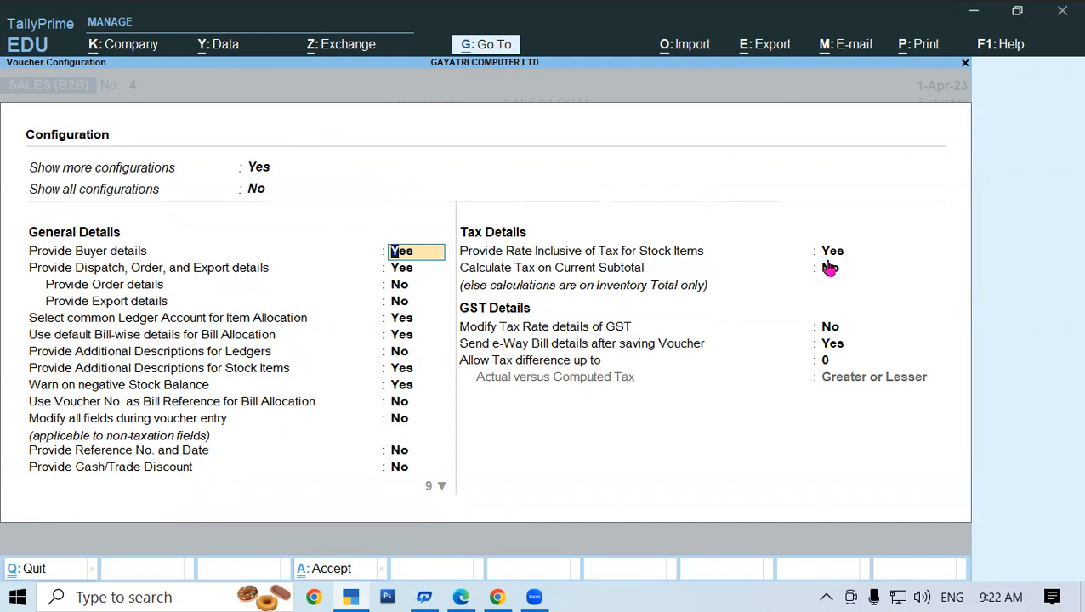
key("ctrl+a")
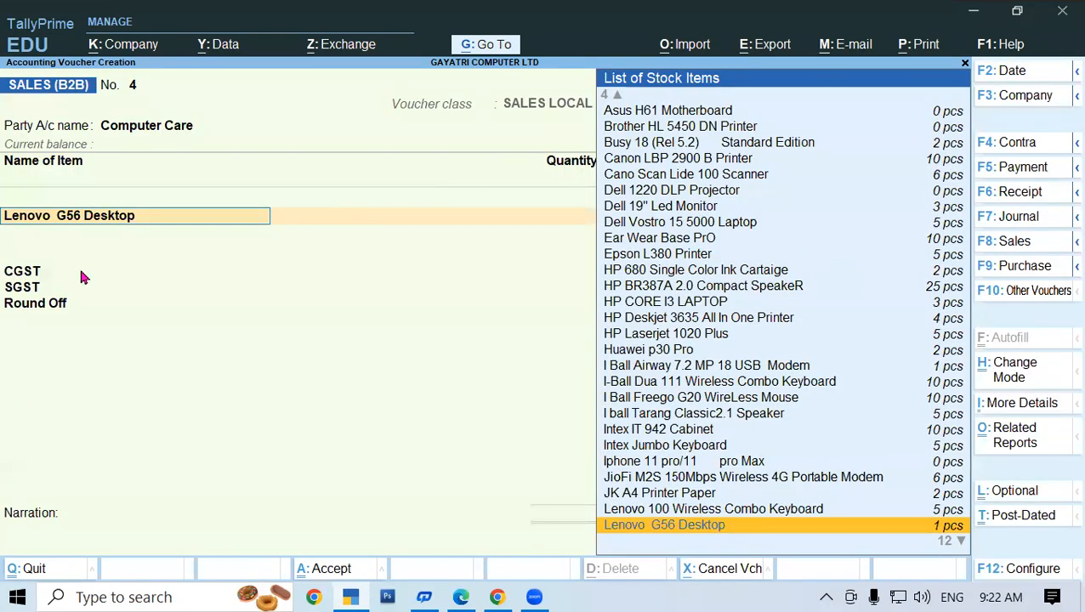
Reopen the Lenovo G56 Desktop allocation, choose SHOP as the location, check the PDF exercise, and enter a quantity of 1 pcs.
key("Return")
key("Return")
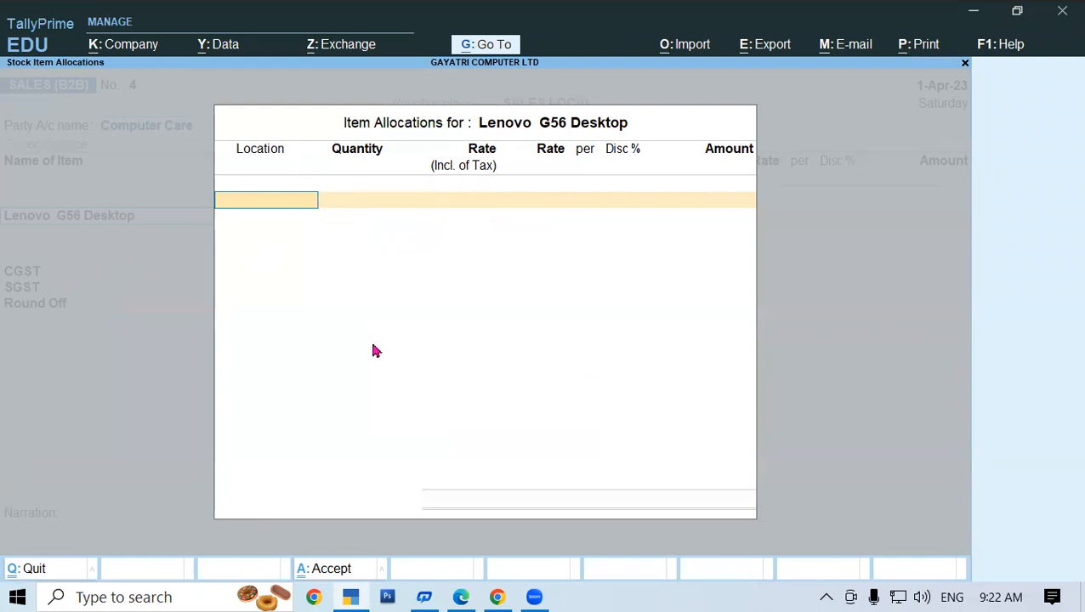
key("Return")
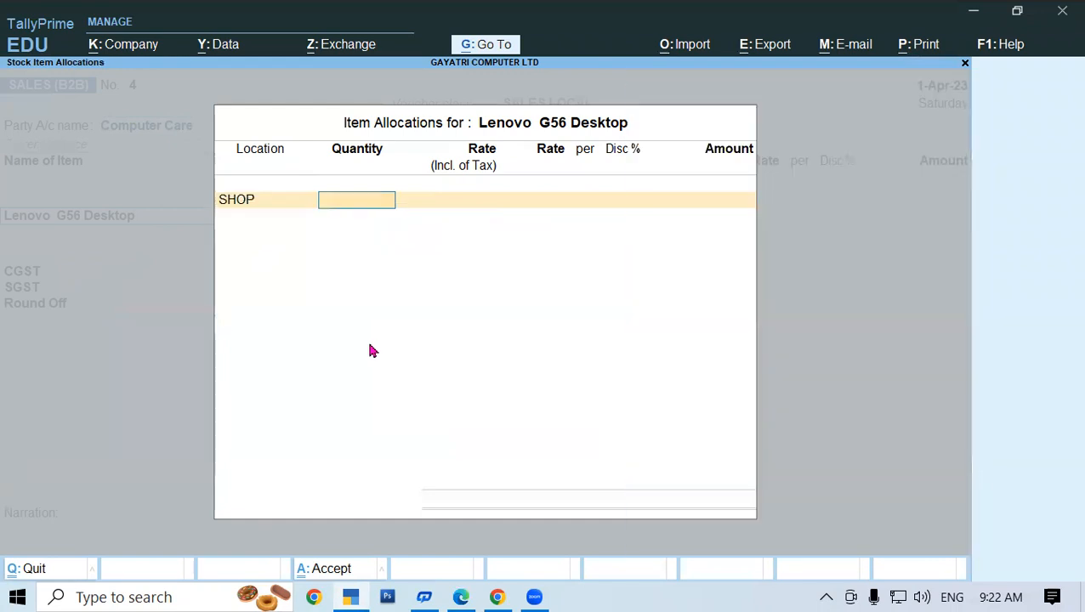
left_click(349, 596)
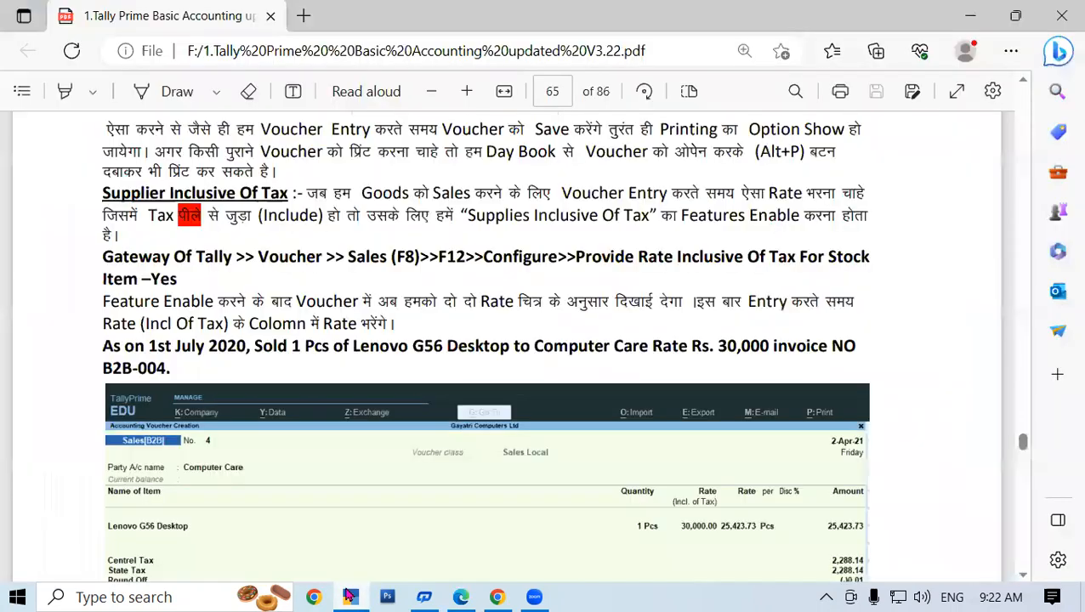
left_click(349, 596)
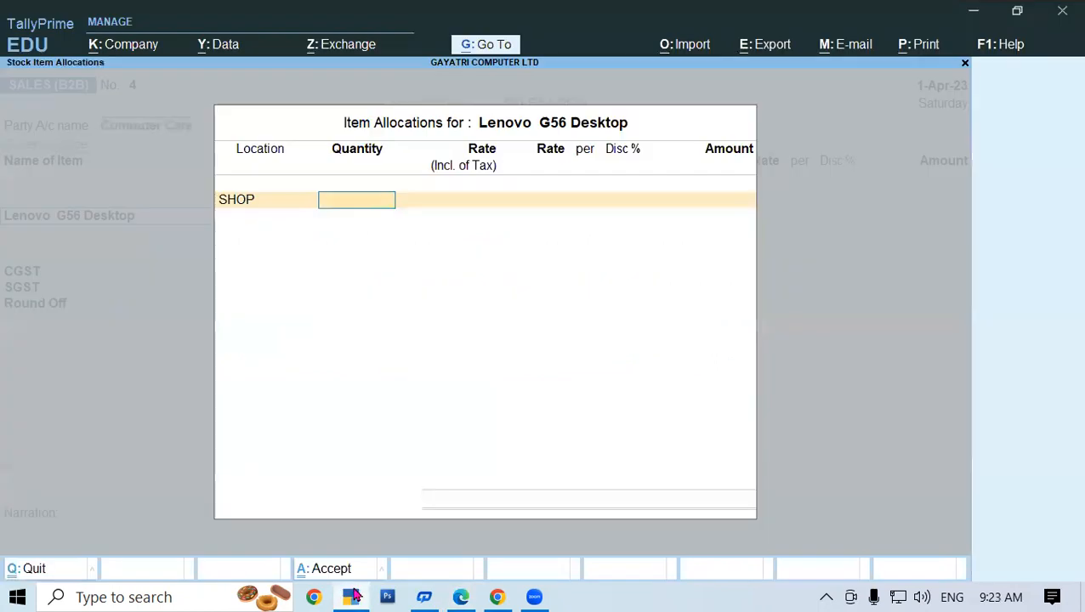
type("1")
key("Return")
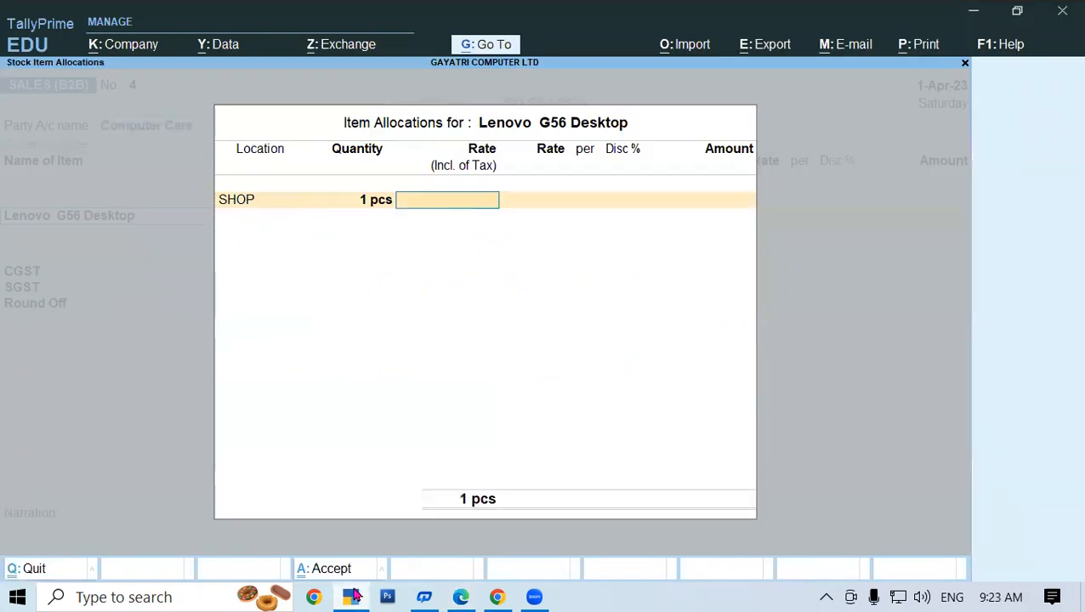
Switch to the Edge PDF, draw freehand annotations over the Computer Care sales exercise, and clear them.
left_click(351, 597)
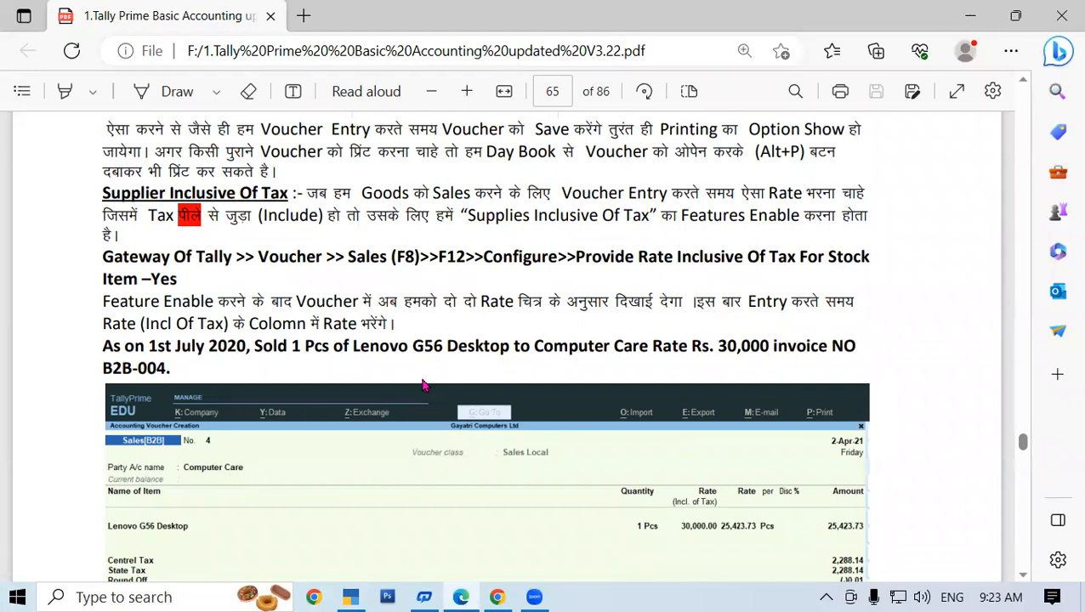
left_click(830, 97)
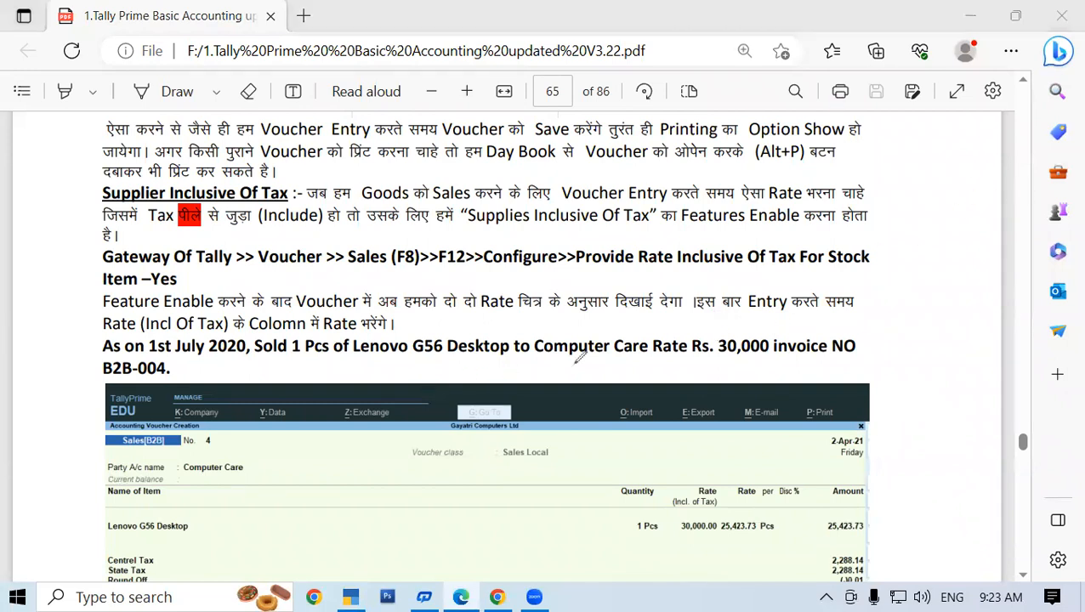
mouse_move(423, 446)
left_mouse_down()
mouse_move(468, 420)
mouse_move(526, 408)
left_mouse_up()
left_click_drag(546, 482, 559, 468)
left_click_drag(583, 415, 602, 437)
left_click_drag(611, 394, 652, 399)
left_click_drag(272, 393, 257, 436)
left_click_drag(286, 368, 284, 436)
left_click_drag(274, 429, 353, 410)
mouse_move(642, 394)
left_mouse_down()
mouse_move(630, 421)
mouse_move(668, 421)
left_mouse_up()
left_click_drag(692, 381, 690, 464)
left_click_drag(712, 399, 714, 406)
left_click_drag(787, 356, 838, 342)
left_click_drag(813, 383, 826, 382)
mouse_move(866, 348)
left_mouse_down()
mouse_move(902, 364)
mouse_move(1082, 104)
left_mouse_up()
mouse_move(399, 284)
left_mouse_down()
mouse_move(271, 425)
mouse_move(387, 324)
left_mouse_up()
mouse_move(552, 507)
left_mouse_down()
mouse_move(583, 523)
mouse_move(733, 396)
left_mouse_up()
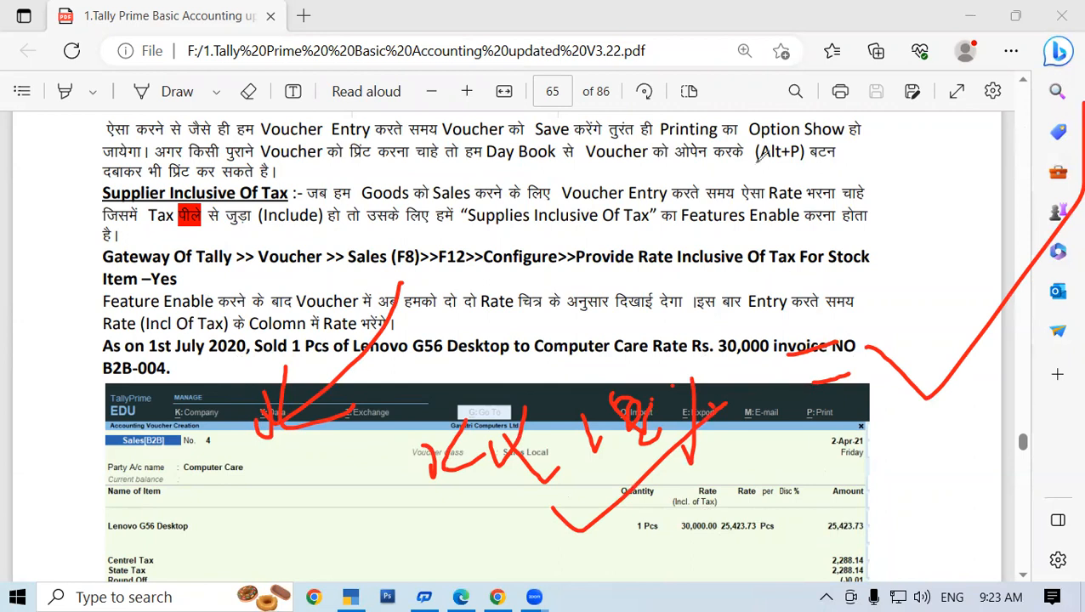
left_click(759, 160)
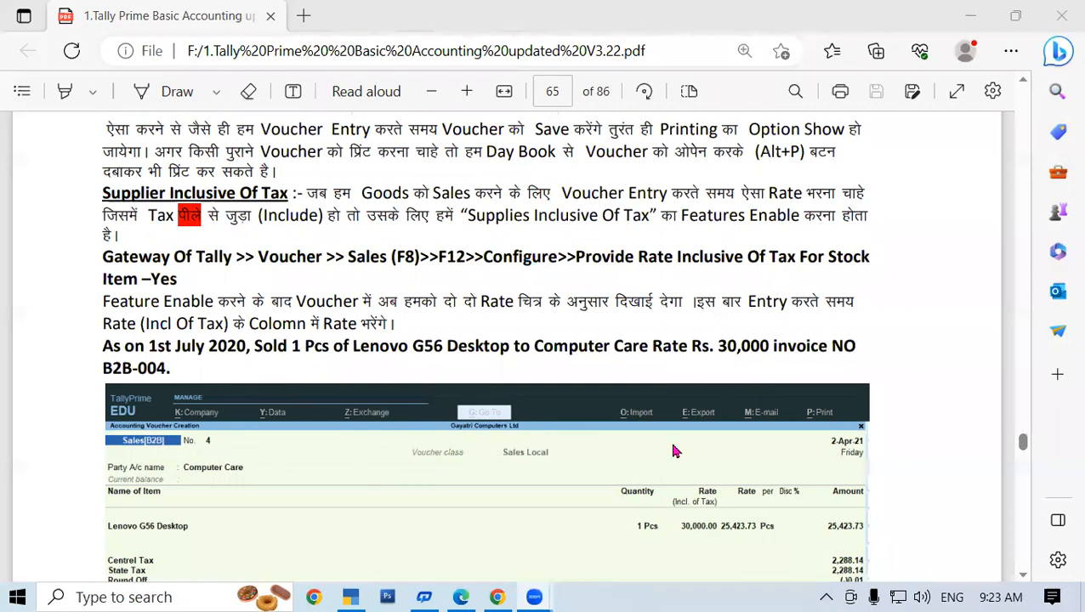
Return to TallyPrime and set the desktop's tax-inclusive rate to 30,000.
left_click(352, 597)
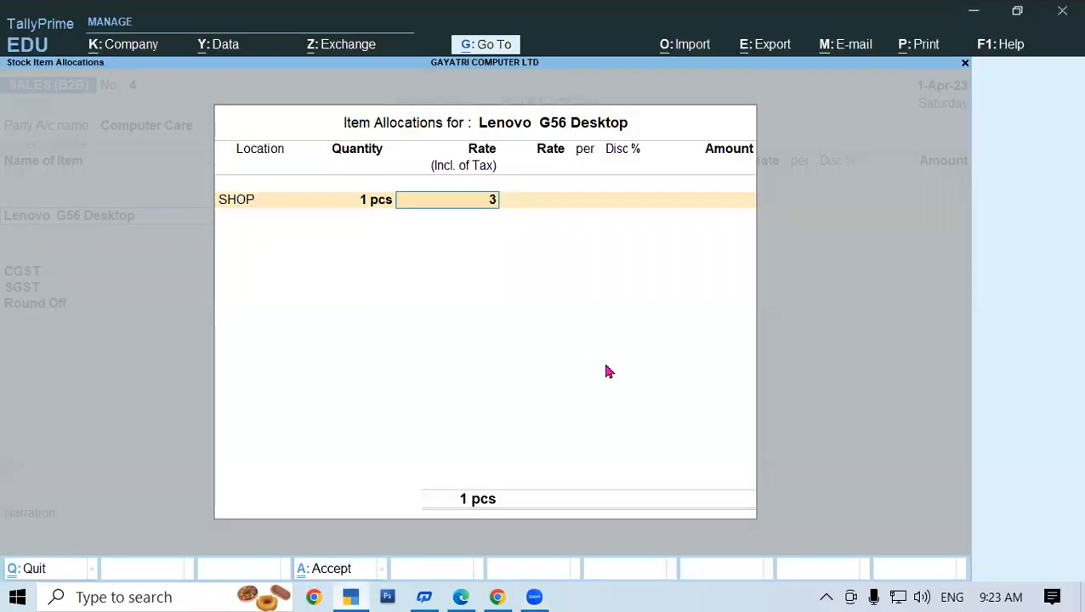
type("0000")
key("Return")
key("Return")
key("BackSpace")
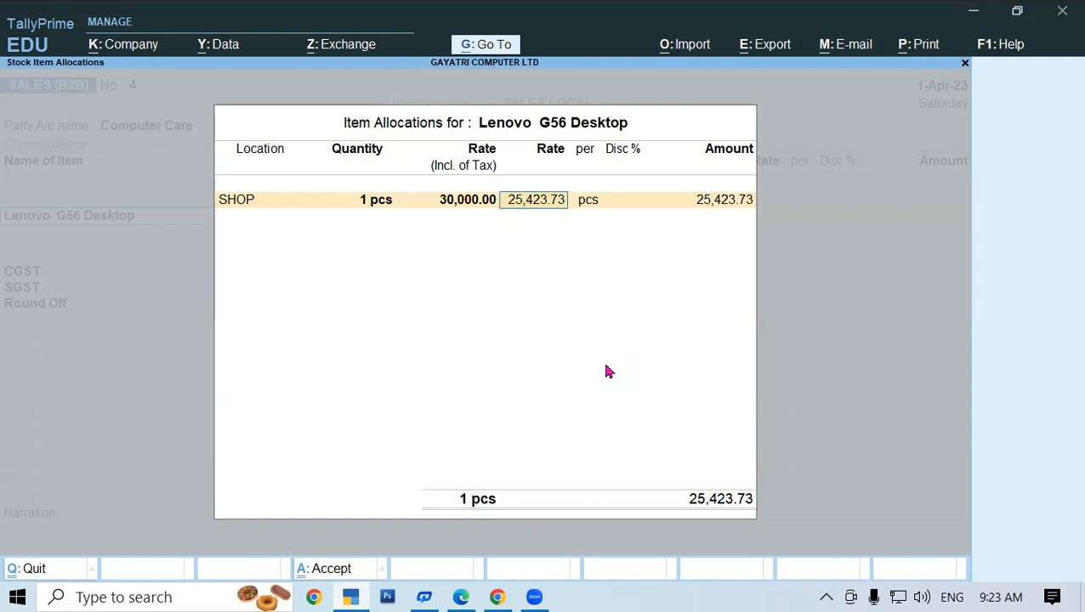
Handwrite the tax equation x + x × 18/100 = 30000 as a screen annotation over the item allocation.
left_click(946, 3)
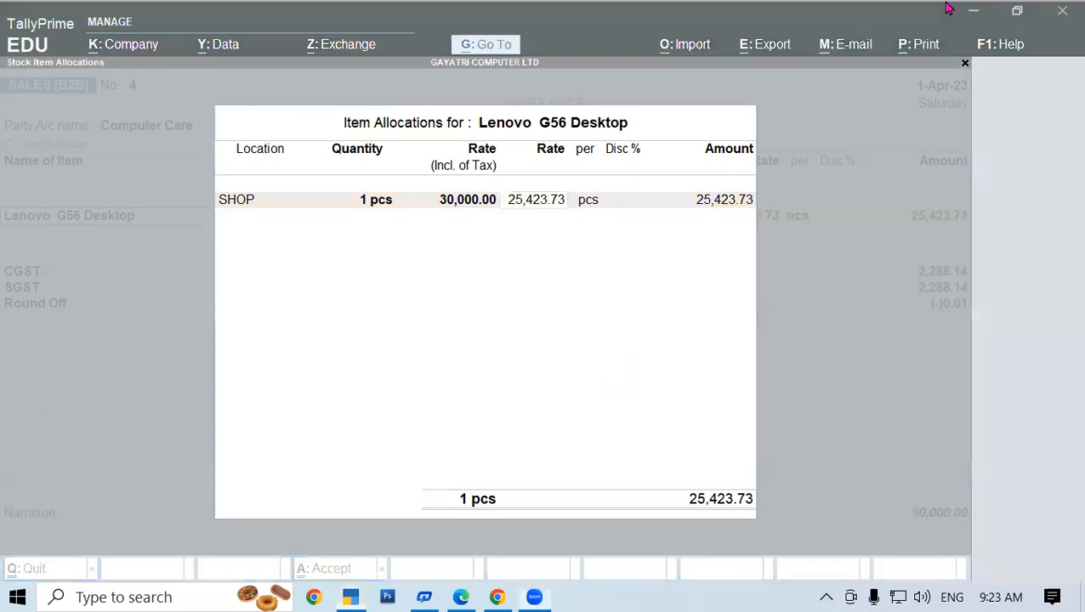
mouse_move(332, 317)
left_mouse_down()
mouse_move(323, 354)
mouse_move(363, 339)
left_mouse_up()
mouse_move(394, 287)
left_mouse_down()
mouse_move(421, 343)
mouse_move(430, 310)
mouse_move(460, 324)
left_mouse_up()
left_click_drag(477, 287, 486, 322)
mouse_move(529, 267)
left_mouse_down()
mouse_move(513, 306)
mouse_move(571, 302)
left_mouse_up()
mouse_move(578, 254)
left_mouse_down()
mouse_move(597, 288)
mouse_move(601, 255)
left_mouse_up()
left_click_drag(493, 370, 658, 310)
left_click_drag(604, 340, 597, 396)
mouse_move(644, 328)
left_mouse_down()
mouse_move(662, 357)
mouse_move(655, 321)
mouse_move(690, 308)
left_mouse_up()
mouse_move(707, 247)
left_mouse_down()
mouse_move(742, 230)
mouse_move(756, 244)
left_mouse_up()
mouse_move(781, 191)
left_mouse_down()
mouse_move(806, 210)
mouse_move(793, 237)
left_mouse_up()
mouse_move(821, 191)
left_mouse_down()
mouse_move(819, 228)
mouse_move(831, 194)
left_mouse_up()
mouse_move(850, 176)
left_mouse_down()
mouse_move(855, 187)
mouse_move(849, 175)
left_mouse_up()
mouse_move(922, 163)
left_mouse_down()
mouse_move(938, 198)
mouse_move(936, 170)
mouse_move(969, 164)
left_mouse_up()
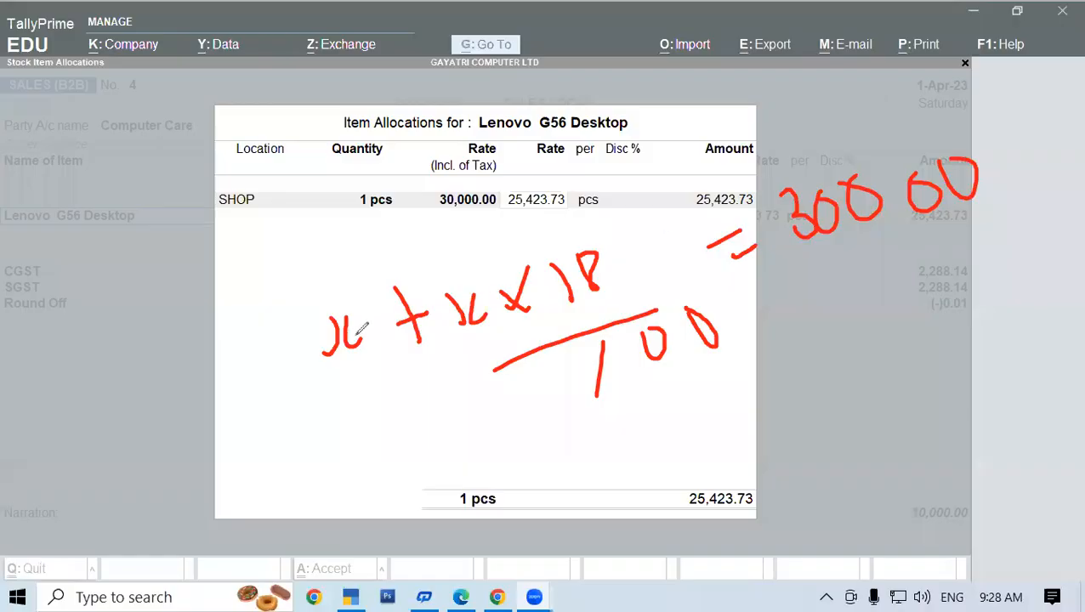
Handwrite the next lines of the tax calculation, combining x and 18x/100 over the common denominator 100.
mouse_move(312, 480)
left_mouse_down()
mouse_move(305, 519)
mouse_move(352, 515)
left_mouse_up()
mouse_move(369, 480)
left_mouse_down()
mouse_move(384, 504)
mouse_move(469, 467)
left_mouse_up()
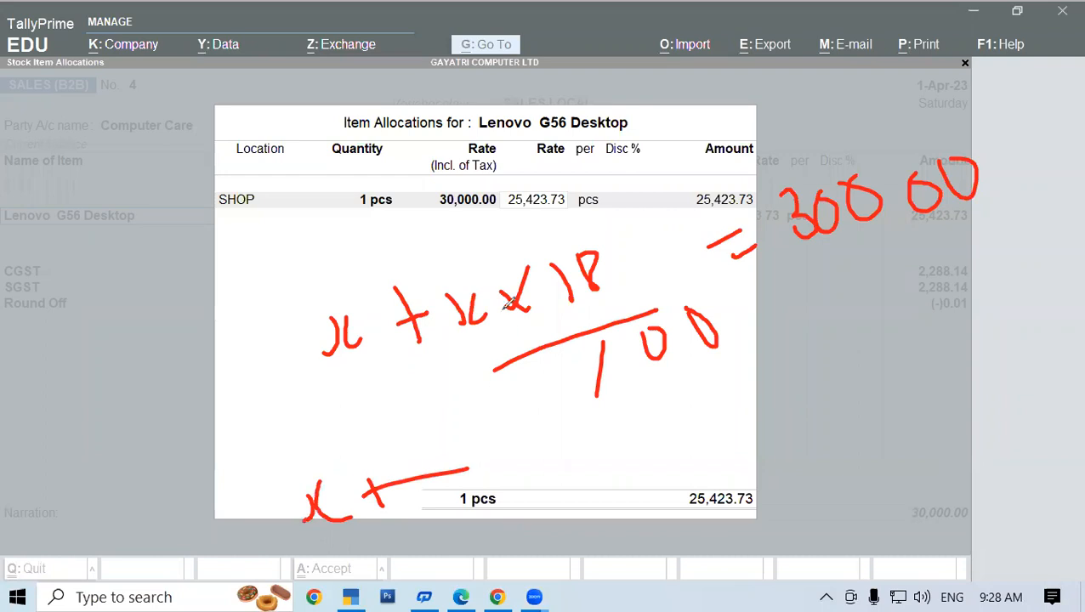
mouse_move(500, 435)
left_mouse_down()
mouse_move(492, 474)
mouse_move(511, 440)
mouse_move(608, 441)
left_mouse_up()
mouse_move(515, 483)
left_mouse_down()
mouse_move(638, 472)
mouse_move(627, 515)
mouse_move(722, 496)
left_mouse_up()
mouse_move(704, 420)
left_mouse_down()
mouse_move(752, 388)
mouse_move(762, 414)
left_mouse_up()
mouse_move(781, 339)
left_mouse_down()
mouse_move(822, 364)
mouse_move(808, 371)
left_mouse_up()
mouse_move(851, 307)
left_mouse_down()
mouse_move(890, 316)
mouse_move(963, 274)
mouse_move(968, 291)
left_mouse_up()
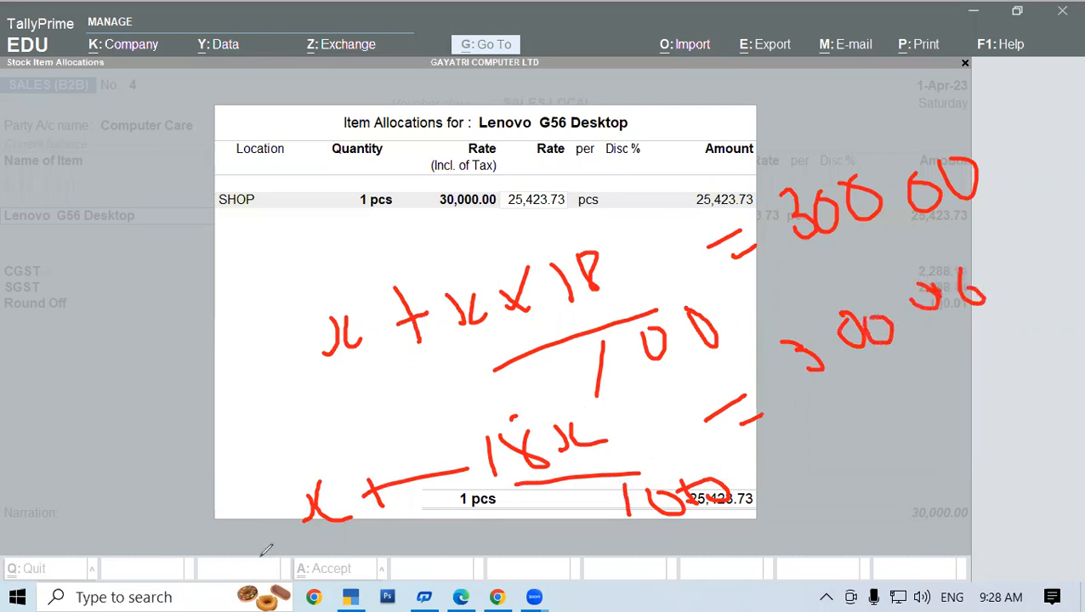
mouse_move(311, 542)
left_mouse_down()
mouse_move(389, 534)
mouse_move(379, 585)
left_mouse_up()
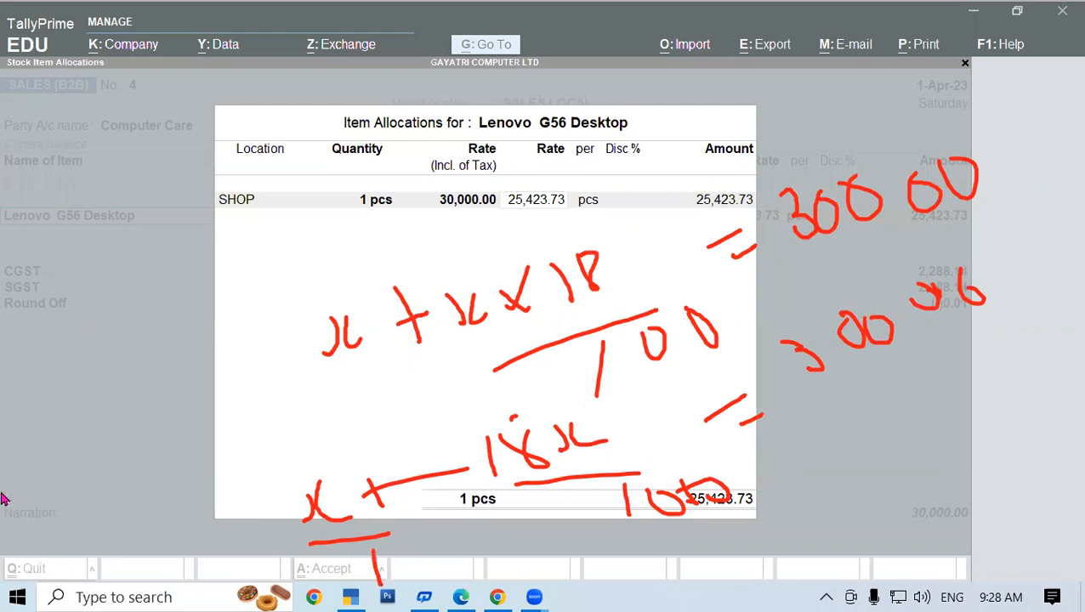
mouse_move(85, 379)
left_mouse_down()
mouse_move(186, 344)
mouse_move(75, 446)
left_mouse_up()
left_click_drag(109, 412, 136, 416)
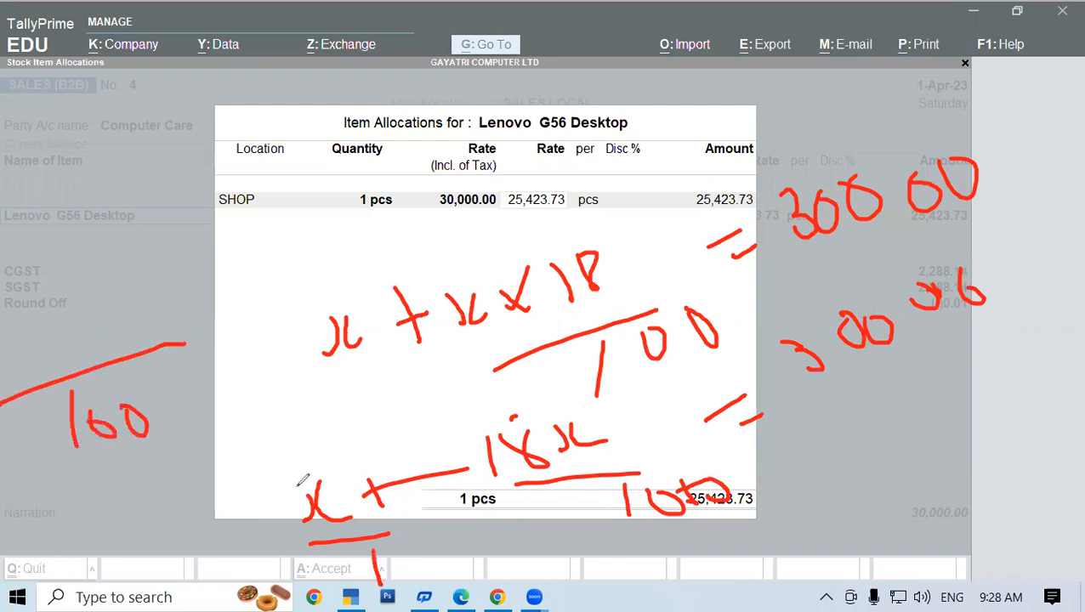
mouse_move(14, 303)
left_mouse_down()
mouse_move(10, 340)
mouse_move(36, 298)
mouse_move(90, 316)
left_mouse_up()
left_click_drag(92, 304, 81, 317)
mouse_move(135, 247)
left_mouse_down()
mouse_move(128, 303)
mouse_move(188, 267)
mouse_move(186, 305)
left_mouse_up()
mouse_move(214, 240)
left_mouse_down()
mouse_move(208, 231)
mouse_move(238, 260)
left_mouse_up()
mouse_move(251, 218)
left_mouse_down()
mouse_move(255, 255)
mouse_move(312, 226)
left_mouse_up()
left_click_drag(300, 243, 366, 250)
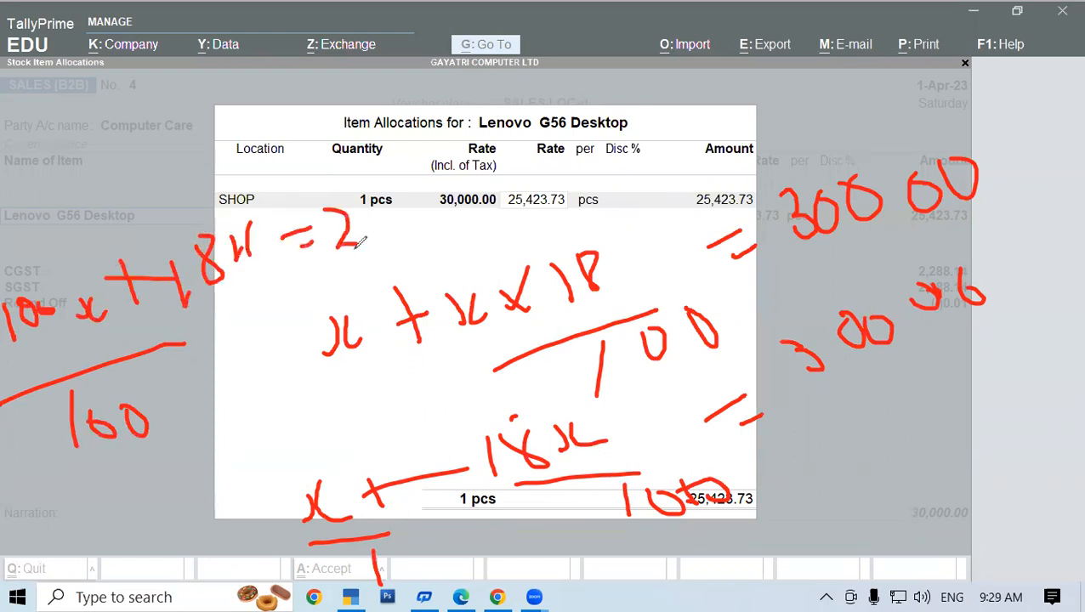
left_click_drag(383, 209, 376, 238)
mouse_move(424, 246)
left_mouse_down()
mouse_move(439, 222)
mouse_move(453, 260)
left_mouse_up()
mouse_move(486, 208)
left_mouse_down()
mouse_move(477, 232)
mouse_move(511, 223)
mouse_move(487, 207)
left_mouse_up()
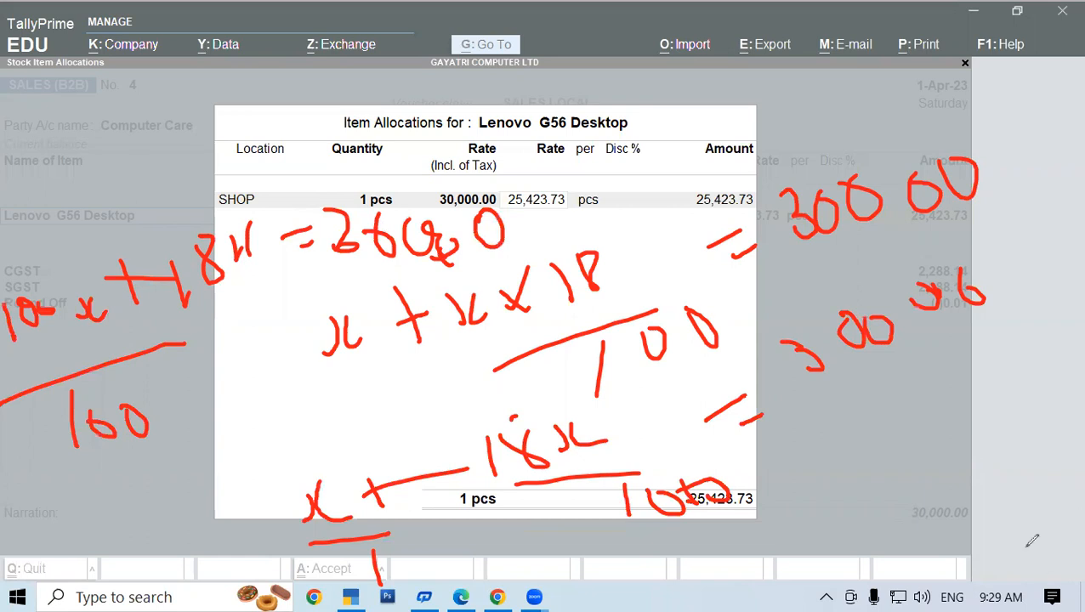
Handwrite the final pre-tax rate calculation of 30000 × 100 / 118, tick the calculated rate, and clear all annotations.
mouse_move(801, 485)
left_mouse_down()
mouse_move(821, 482)
mouse_move(835, 500)
left_mouse_up()
left_click_drag(734, 537, 745, 555)
mouse_move(769, 514)
left_mouse_down()
mouse_move(782, 537)
mouse_move(769, 516)
left_mouse_up()
left_click_drag(862, 443, 886, 478)
mouse_move(903, 426)
left_mouse_down()
mouse_move(898, 442)
mouse_move(905, 423)
mouse_move(946, 410)
mouse_move(975, 425)
mouse_move(978, 393)
left_mouse_up()
left_click_drag(1026, 364, 1021, 365)
mouse_move(1052, 325)
left_mouse_down()
mouse_move(1039, 378)
mouse_move(1072, 373)
mouse_move(1082, 313)
left_mouse_up()
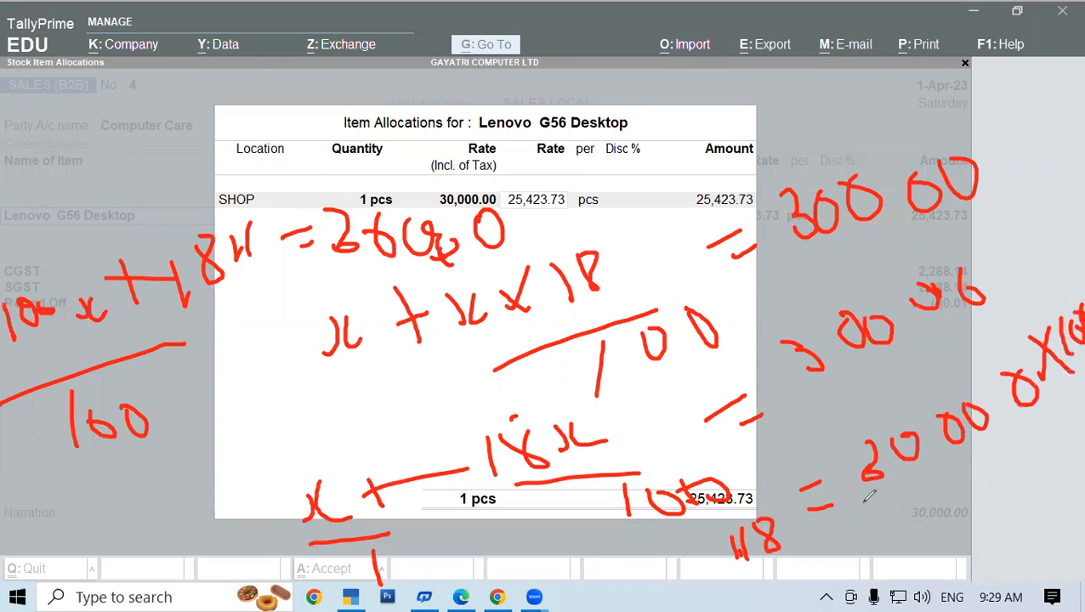
left_click_drag(861, 502, 1078, 402)
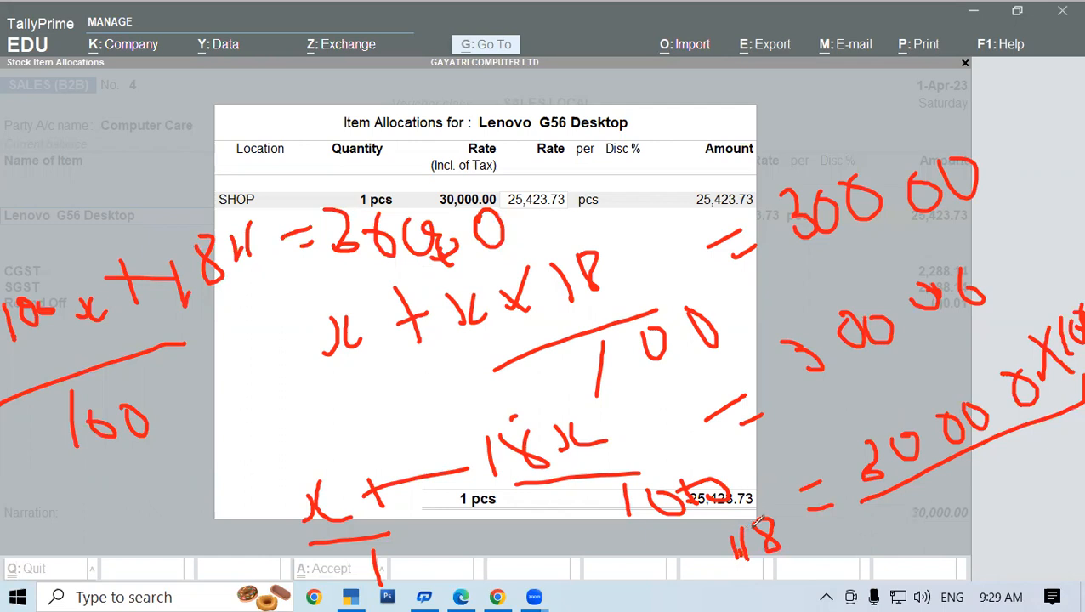
mouse_move(772, 506)
left_mouse_down()
mouse_move(793, 544)
mouse_move(774, 541)
mouse_move(766, 516)
mouse_move(781, 538)
left_mouse_up()
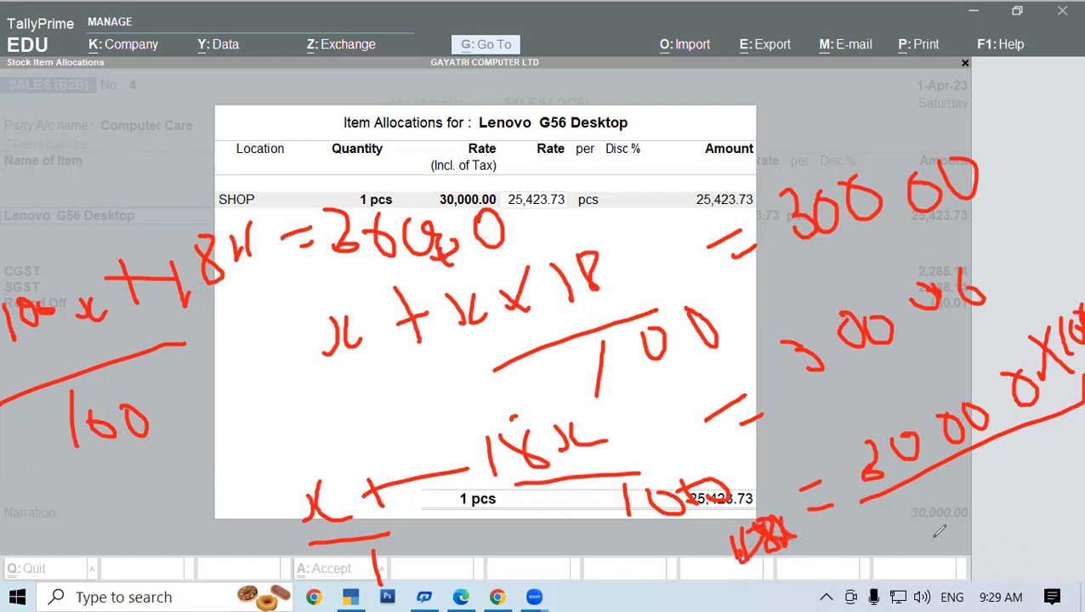
left_click_drag(958, 494, 951, 549)
left_click_drag(983, 480, 976, 524)
left_click_drag(1019, 444, 1014, 451)
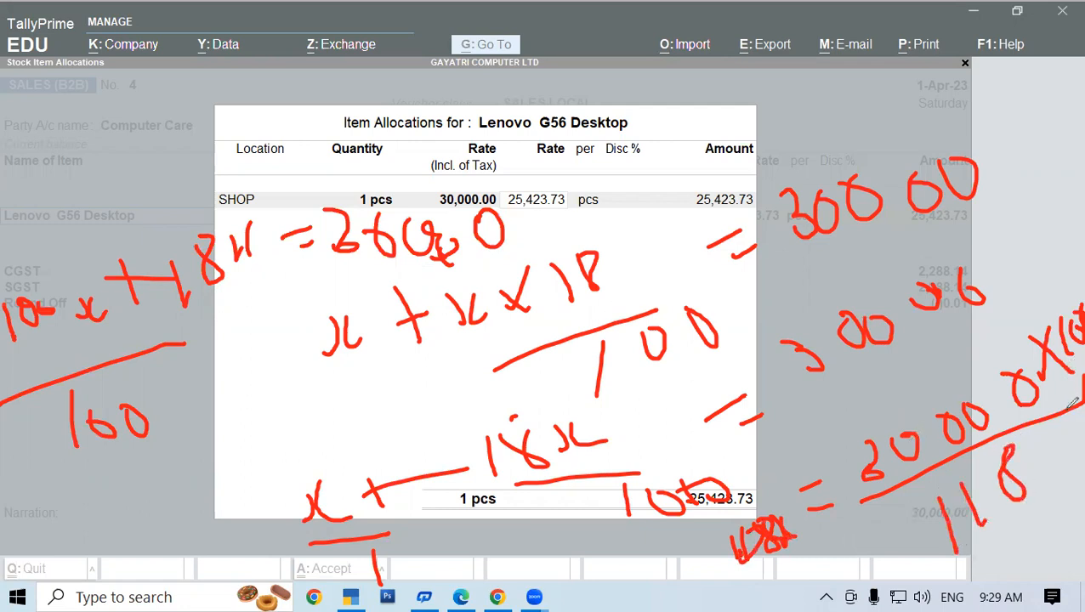
mouse_move(954, 65)
left_mouse_down()
mouse_move(987, 83)
mouse_move(1012, 75)
mouse_move(1019, 58)
mouse_move(952, 80)
mouse_move(952, 106)
left_mouse_up()
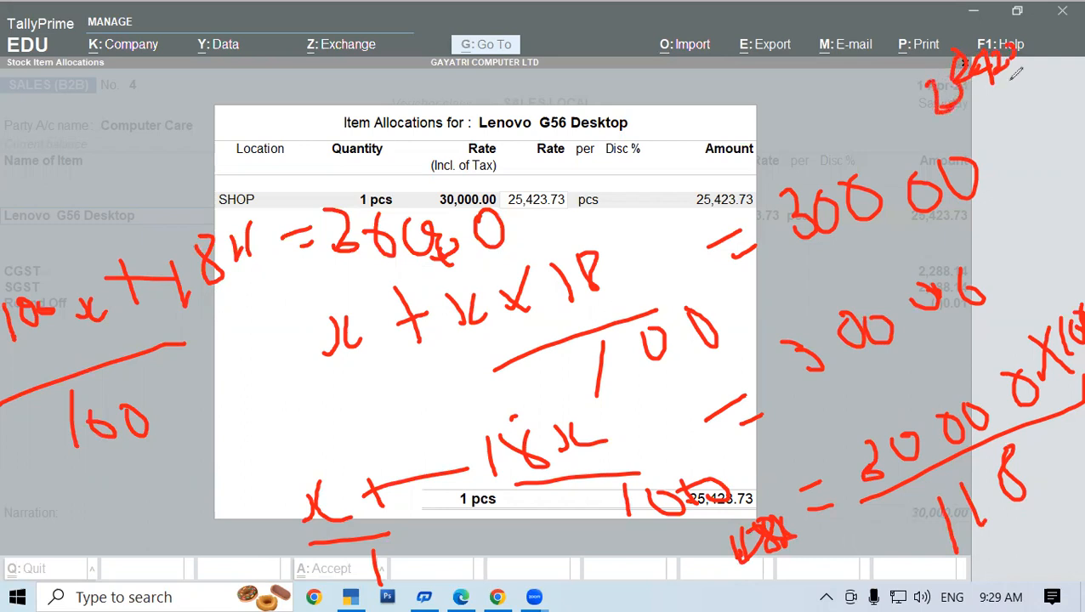
left_click_drag(1017, 51, 1011, 85)
left_click_drag(510, 226, 595, 180)
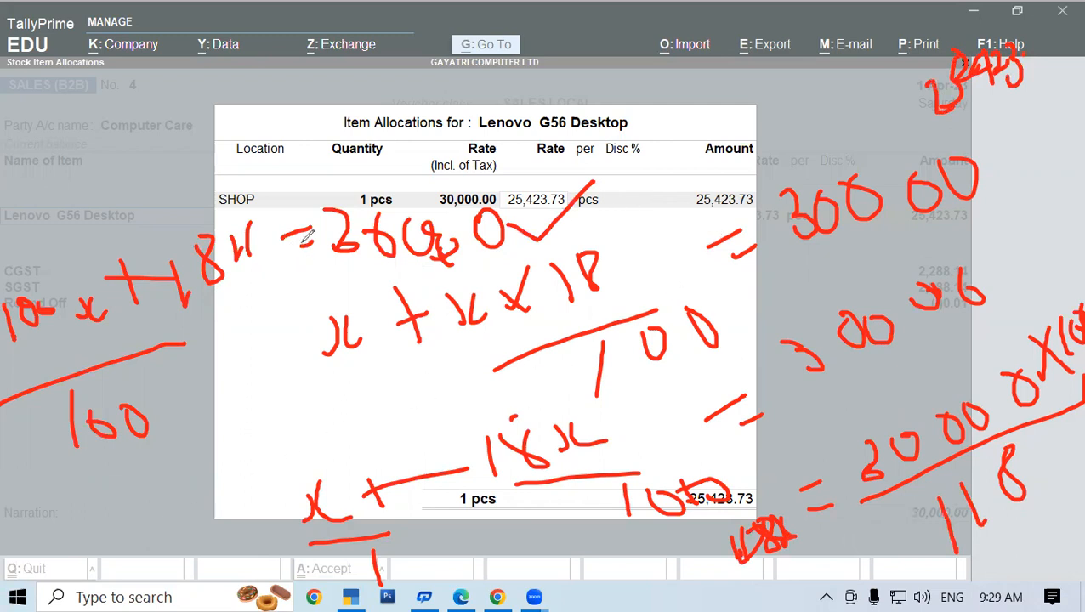
left_click(485, 170)
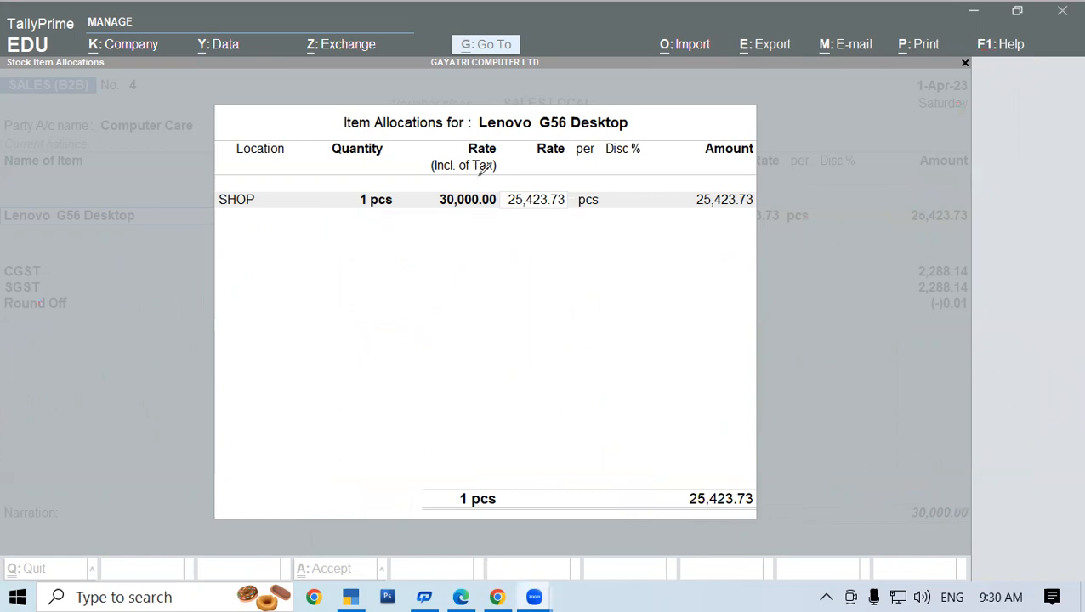
Return to the allocation entry and accept the Lenovo G56 Desktop allocation with no discount.
left_click(800, 224)
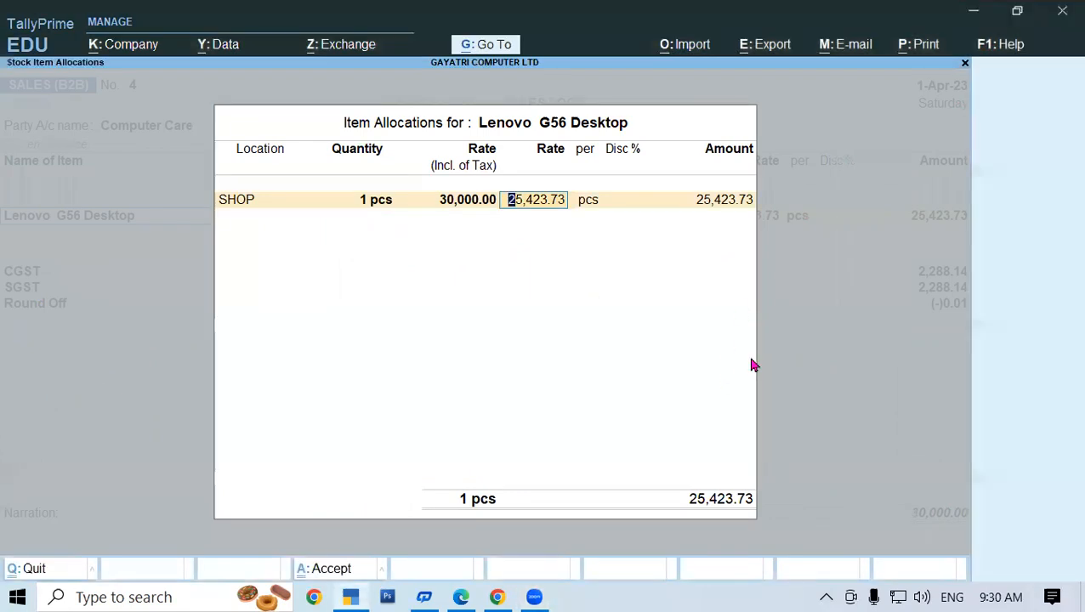
key("Return")
key("Return")
key("Return")
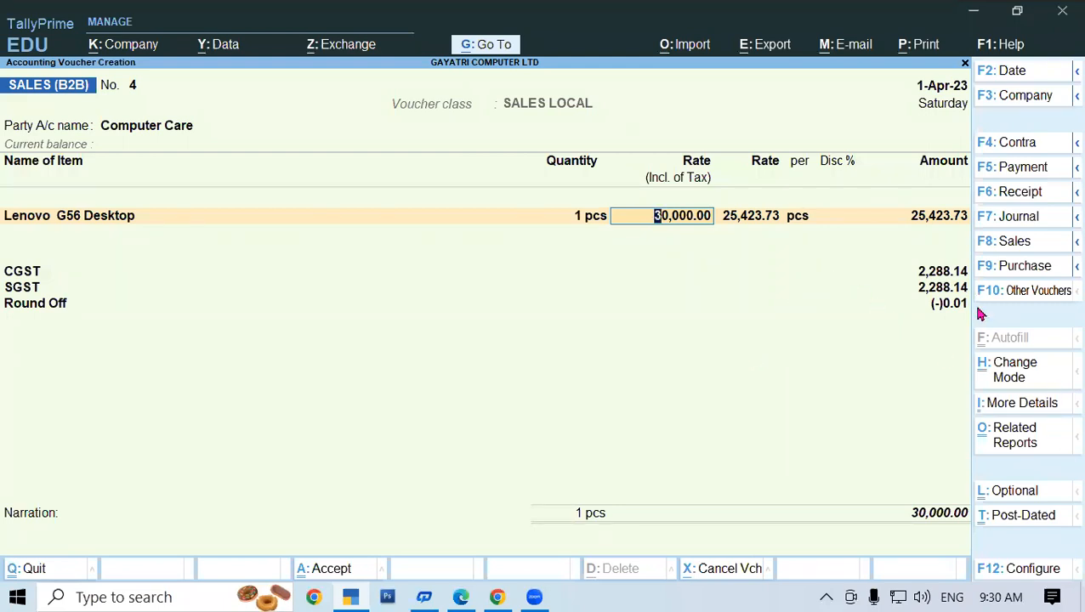
Run through the remaining sales voucher fields with a blank narration, then return from the final confirmation to the party account.
key("Return")
key("Return")
key("Return")
key("Return")
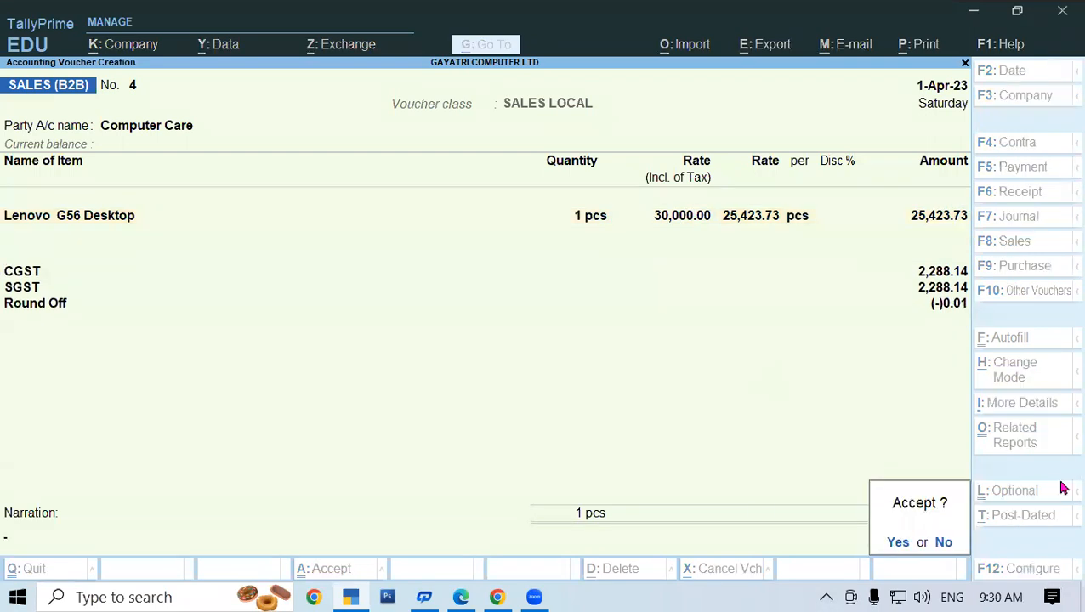
key("Return")
key("Escape")
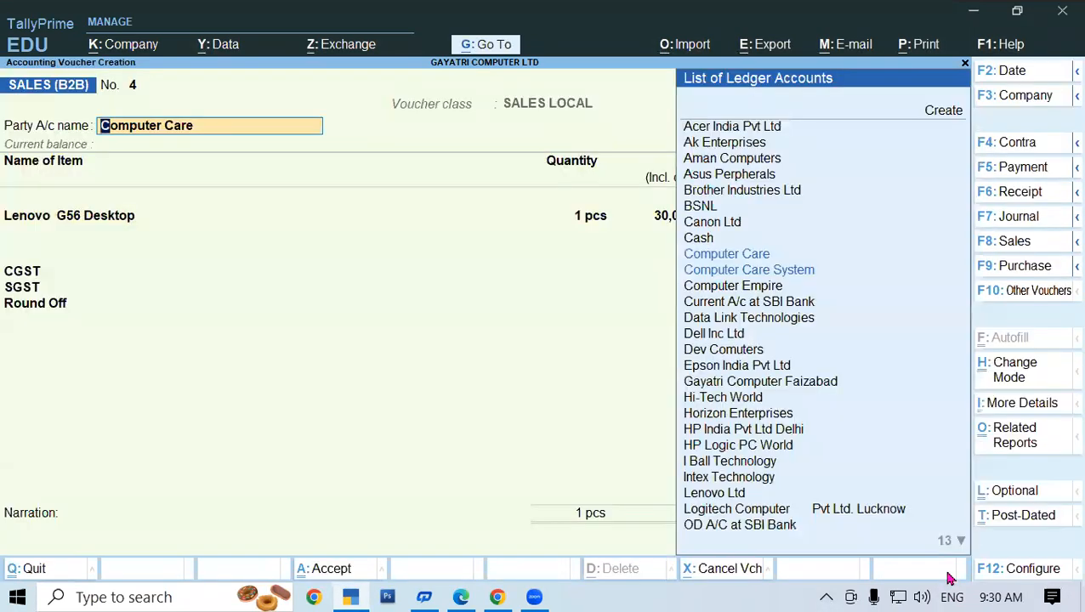
Switch to the accounting PDF in Edge and read the Sale Of Assets (Non Trading Item) section on page 65.
left_click(466, 597)
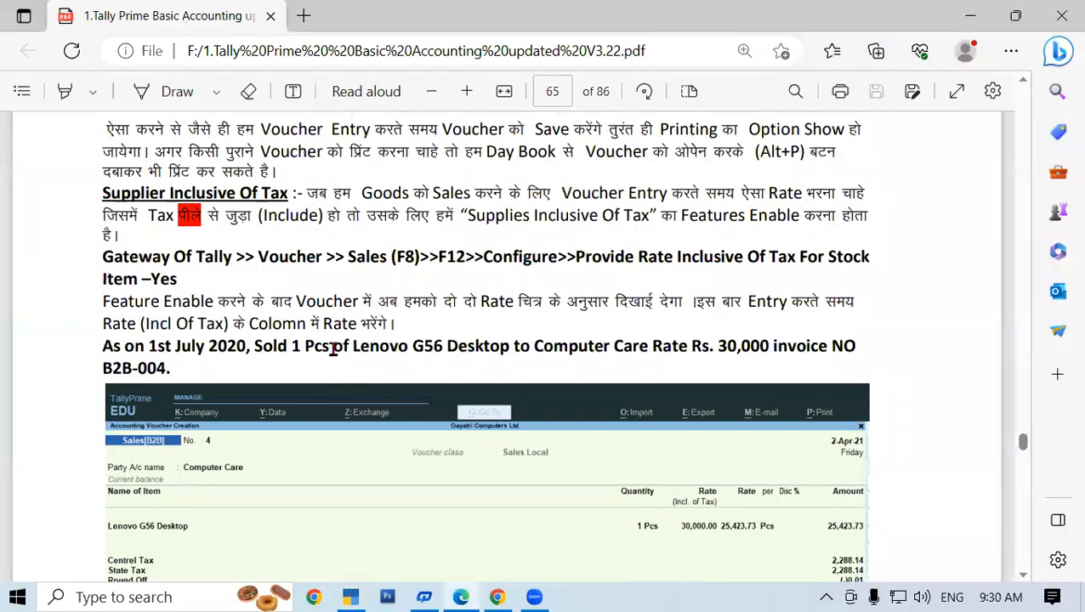
scroll(334, 349, "down", 5)
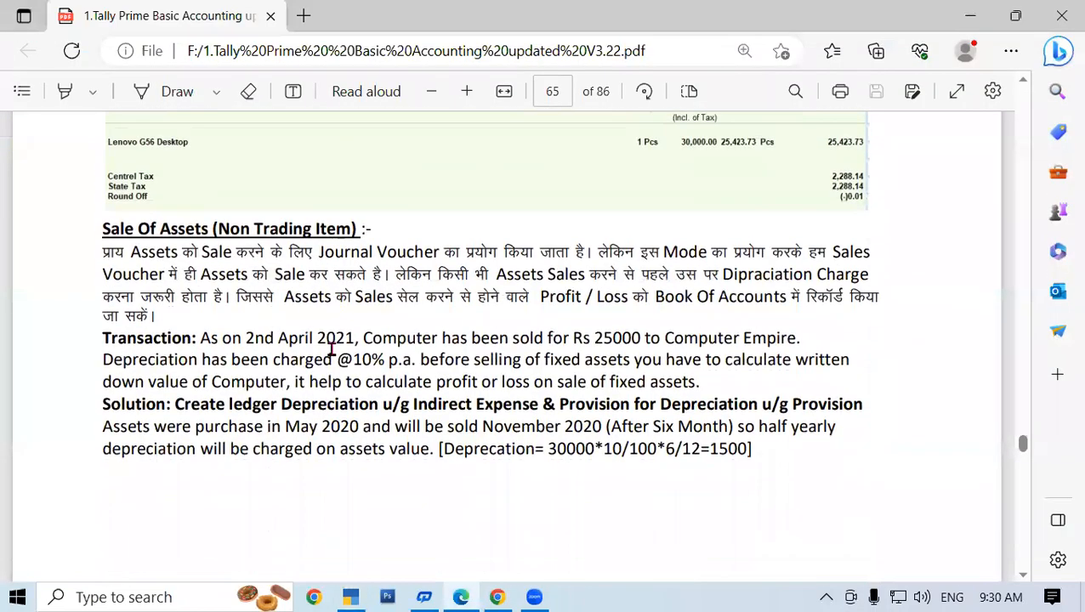
scroll(331, 348, "down", 1)
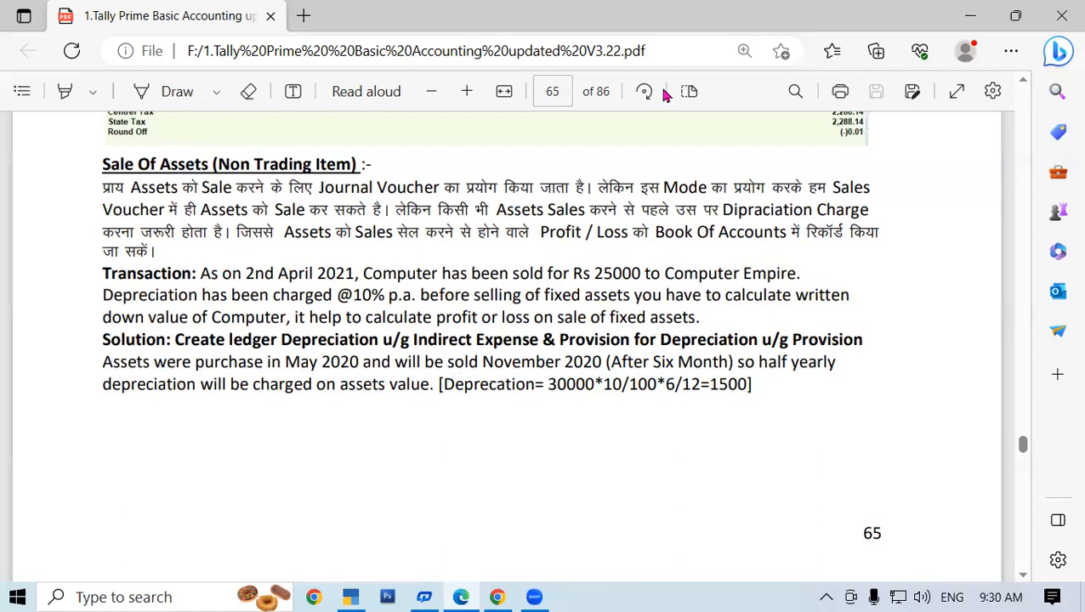
key("alt+Tab")
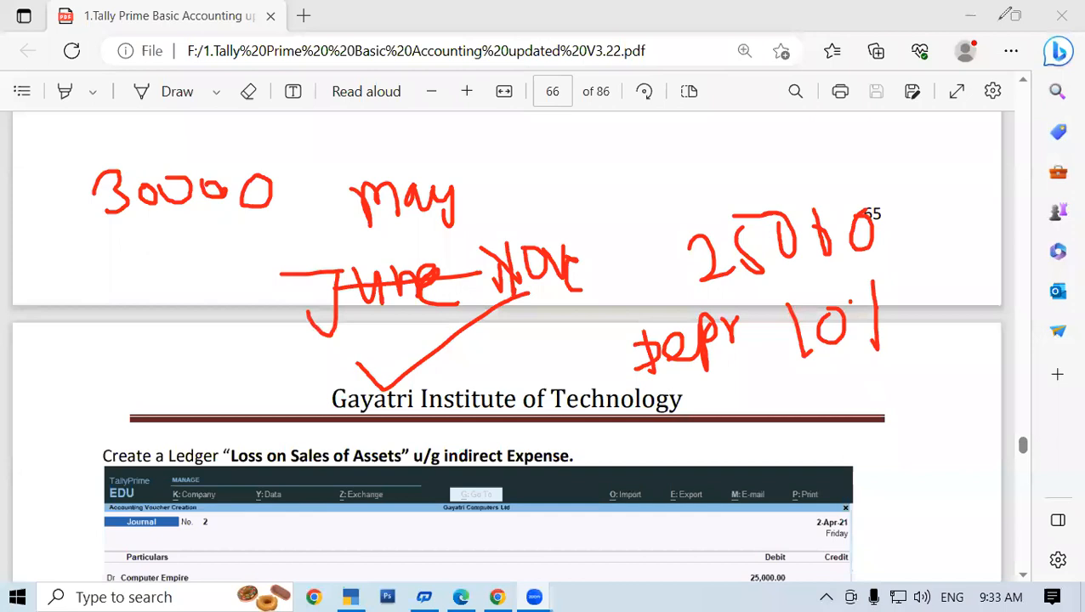
Clear the existing annotations and handwrite the period "6 mon" and the depreciation rate "10% P.A" on the page.
left_click(645, 180)
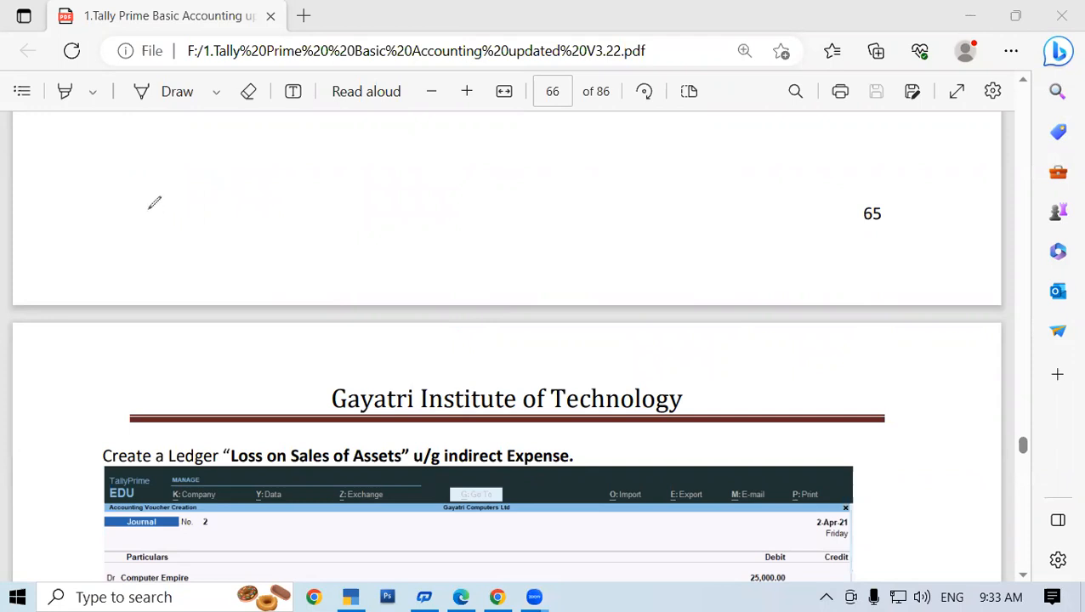
mouse_move(162, 197)
left_mouse_down()
mouse_move(142, 219)
mouse_move(235, 213)
mouse_move(281, 225)
mouse_move(340, 197)
mouse_move(376, 226)
left_mouse_up()
left_click_drag(730, 161, 729, 222)
mouse_move(761, 174)
left_mouse_down()
mouse_move(775, 169)
mouse_move(814, 219)
left_mouse_up()
left_click(833, 191)
left_click_drag(910, 164, 924, 194)
mouse_move(908, 126)
left_mouse_down()
mouse_move(934, 166)
mouse_move(966, 165)
mouse_move(959, 126)
mouse_move(987, 163)
mouse_move(987, 151)
left_mouse_up()
left_click(945, 151)
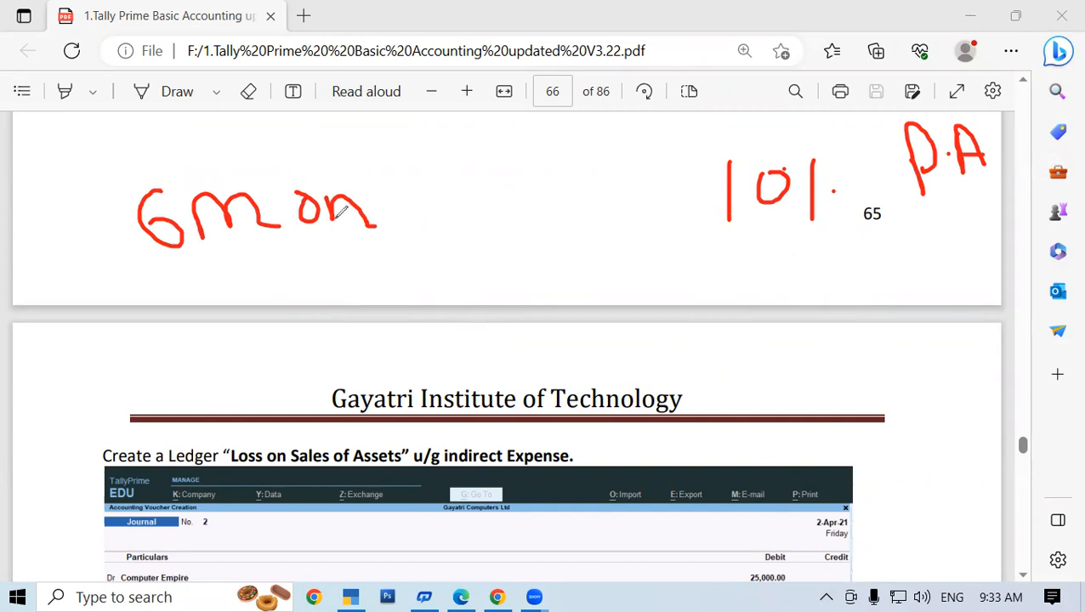
Handwrite the first part of the depreciation formula, 30000 × 10/100, below the period note.
mouse_move(329, 296)
left_mouse_down()
mouse_move(353, 300)
mouse_move(337, 337)
mouse_move(451, 286)
mouse_move(489, 287)
left_mouse_up()
left_click_drag(565, 275, 532, 322)
left_click_drag(527, 288, 574, 320)
left_click_drag(595, 274, 593, 320)
left_click_drag(631, 274, 630, 276)
left_click_drag(529, 349, 678, 319)
left_click_drag(600, 350, 599, 386)
mouse_move(631, 334)
left_mouse_down()
mouse_move(653, 364)
mouse_move(652, 342)
left_mouse_up()
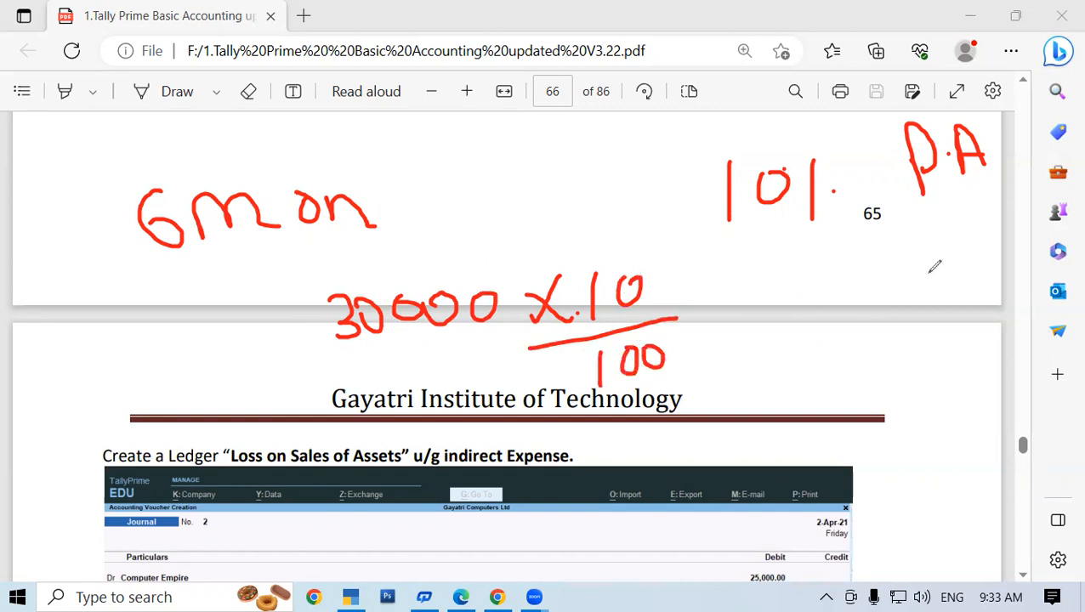
Extend the handwritten depreciation formula with × 6/12 for the half-year period.
left_click_drag(729, 260, 681, 324)
left_click_drag(685, 264, 750, 310)
mouse_move(793, 241)
left_mouse_down()
mouse_move(777, 277)
mouse_move(787, 268)
left_mouse_up()
left_click_drag(771, 311, 852, 291)
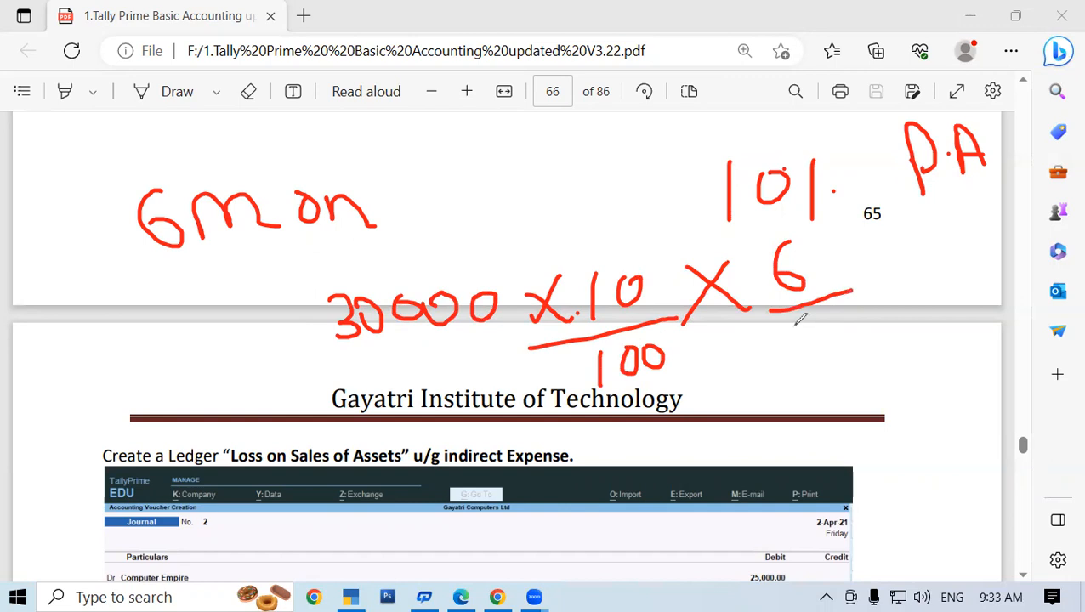
mouse_move(794, 328)
left_mouse_down()
mouse_move(797, 343)
mouse_move(831, 344)
left_mouse_up()
Strike out 6/12 and the matching zeros of 100 and 30000, write the reduced factor 2, and strike it through.
left_click_drag(826, 252, 735, 327)
left_click_drag(850, 290, 791, 371)
left_click_drag(681, 339, 621, 372)
left_click_drag(495, 292, 427, 313)
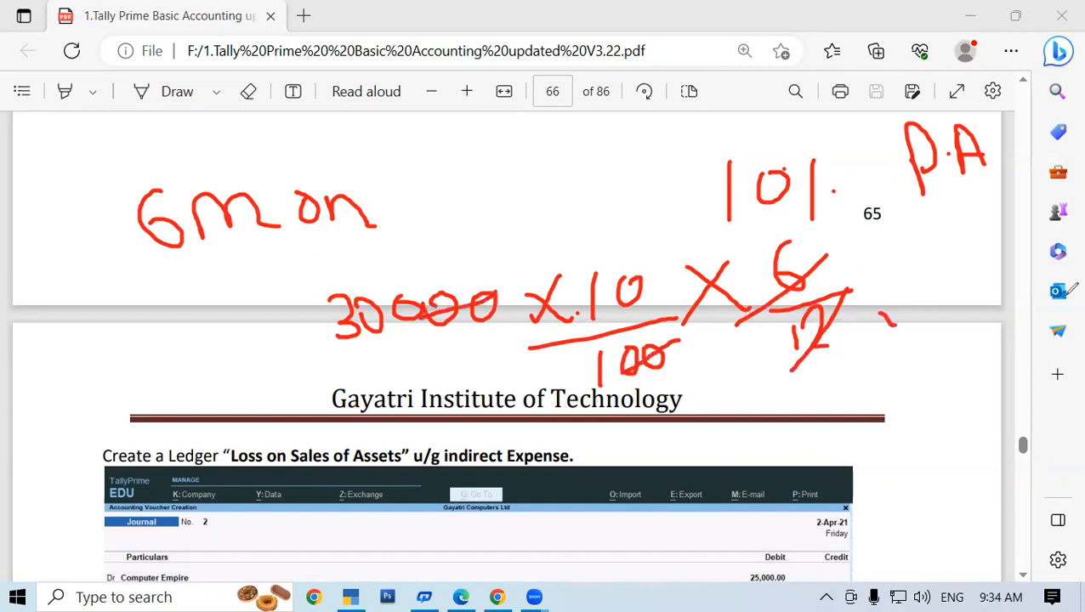
left_click_drag(883, 312, 903, 341)
left_click_drag(920, 303, 815, 398)
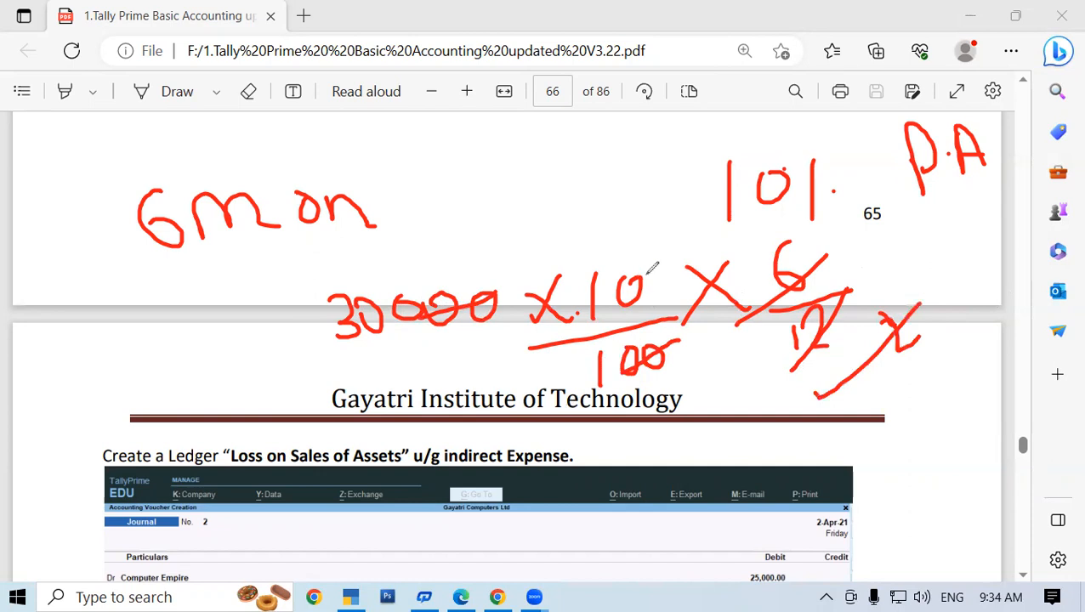
Reduce the 10 to 5, link it to the remaining 300 with an arc, and write the result = 1500.
left_click_drag(648, 270, 560, 327)
left_click_drag(571, 241, 486, 289)
mouse_move(355, 294)
left_mouse_down()
mouse_move(400, 229)
mouse_move(520, 250)
mouse_move(519, 265)
left_mouse_up()
left_click_drag(695, 460, 741, 445)
mouse_move(719, 481)
left_mouse_down()
mouse_move(761, 463)
mouse_move(792, 474)
left_mouse_up()
mouse_move(805, 429)
left_mouse_down()
mouse_move(818, 451)
mouse_move(791, 461)
mouse_move(812, 428)
mouse_move(932, 440)
left_mouse_up()
Handwrite the loss calculation at the page's lower left, subtracting 1500 from 5000 to give 3500.
mouse_move(83, 397)
left_mouse_down()
mouse_move(120, 375)
mouse_move(119, 410)
mouse_move(100, 423)
left_mouse_up()
mouse_move(136, 383)
left_mouse_down()
mouse_move(128, 388)
mouse_move(155, 385)
mouse_move(149, 372)
mouse_move(159, 387)
mouse_move(170, 368)
left_mouse_up()
left_click_drag(209, 349, 242, 385)
left_click_drag(168, 430, 182, 461)
mouse_move(216, 415)
left_mouse_down()
mouse_move(205, 459)
mouse_move(255, 444)
mouse_move(242, 417)
mouse_move(275, 434)
left_mouse_up()
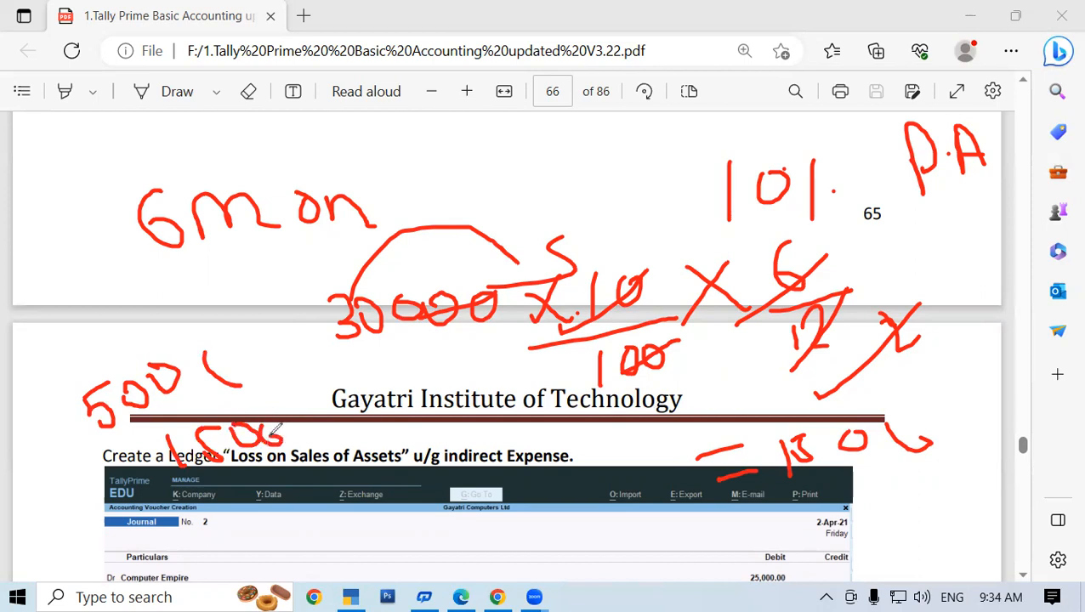
left_click_drag(211, 345, 246, 393)
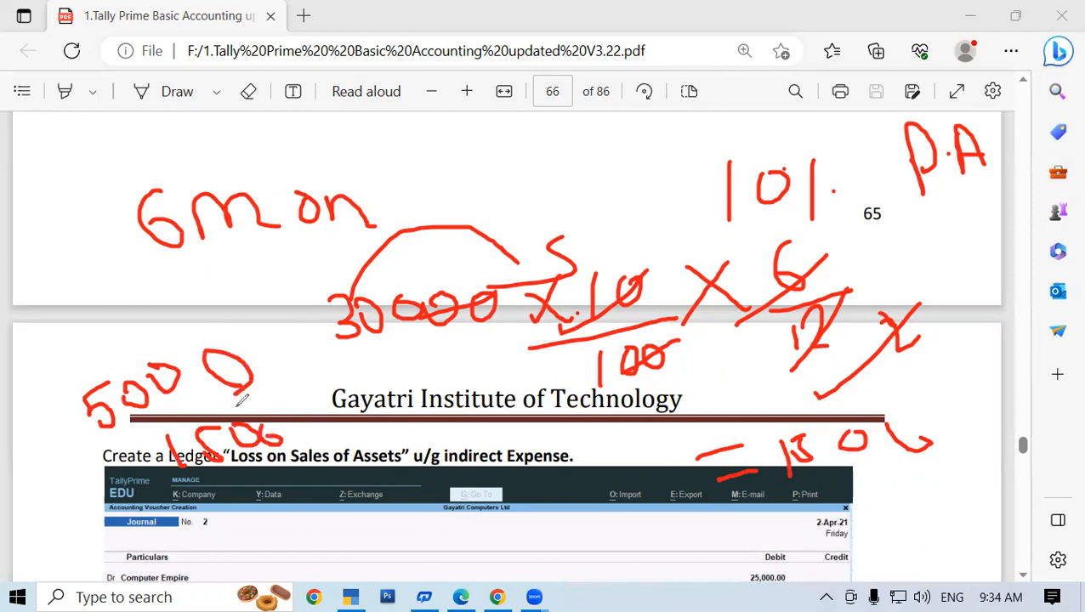
left_click_drag(166, 525, 400, 453)
mouse_move(226, 512)
left_mouse_down()
mouse_move(266, 529)
mouse_move(255, 551)
left_mouse_up()
mouse_move(291, 504)
left_mouse_down()
mouse_move(287, 537)
mouse_move(315, 493)
mouse_move(363, 518)
mouse_move(340, 521)
mouse_move(393, 490)
left_mouse_up()
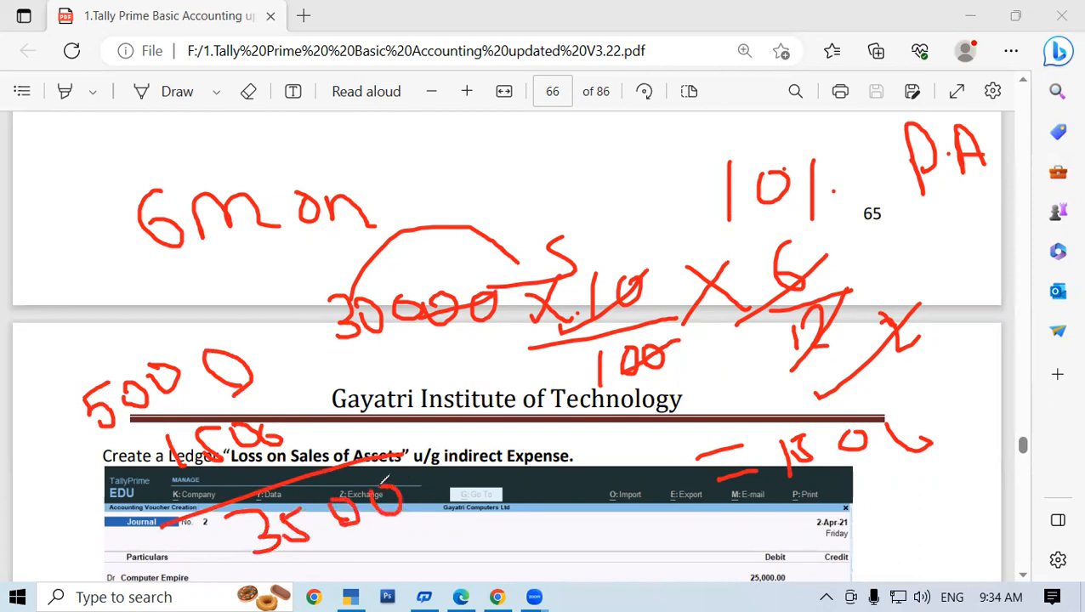
Underline the 3500 figure and label it with the handwritten note "Loss on sales".
left_click_drag(284, 570, 494, 551)
left_click_drag(447, 507, 491, 484)
mouse_move(520, 440)
left_mouse_down()
mouse_move(511, 451)
mouse_move(526, 482)
left_mouse_up()
mouse_move(552, 449)
left_mouse_down()
mouse_move(541, 459)
mouse_move(605, 436)
mouse_move(614, 473)
left_mouse_up()
mouse_move(541, 534)
left_mouse_down()
mouse_move(563, 517)
mouse_move(600, 513)
mouse_move(663, 529)
mouse_move(670, 489)
mouse_move(702, 504)
mouse_move(733, 486)
mouse_move(728, 507)
left_mouse_up()
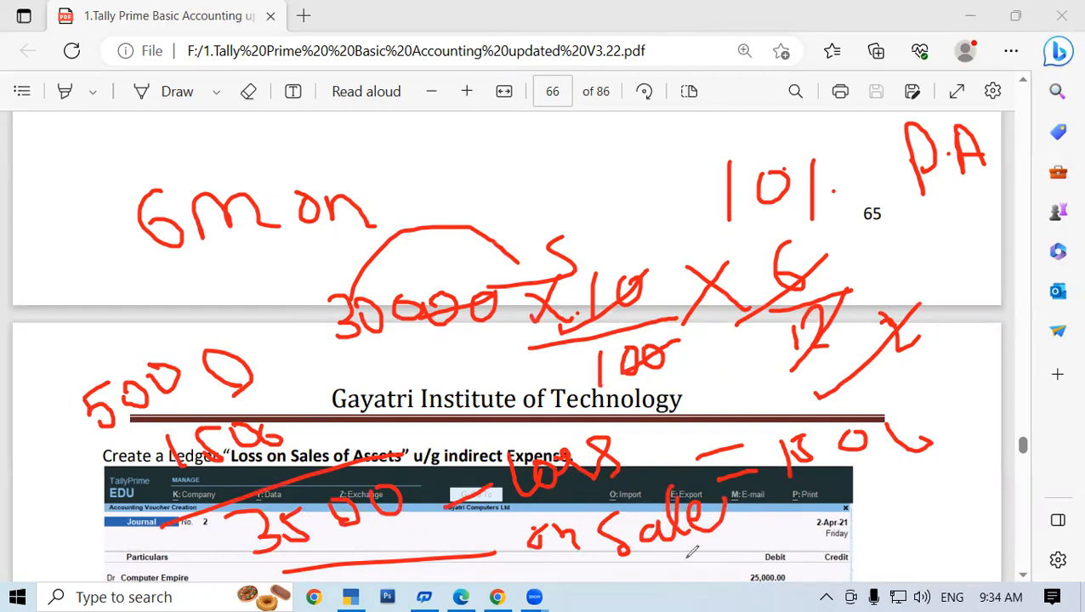